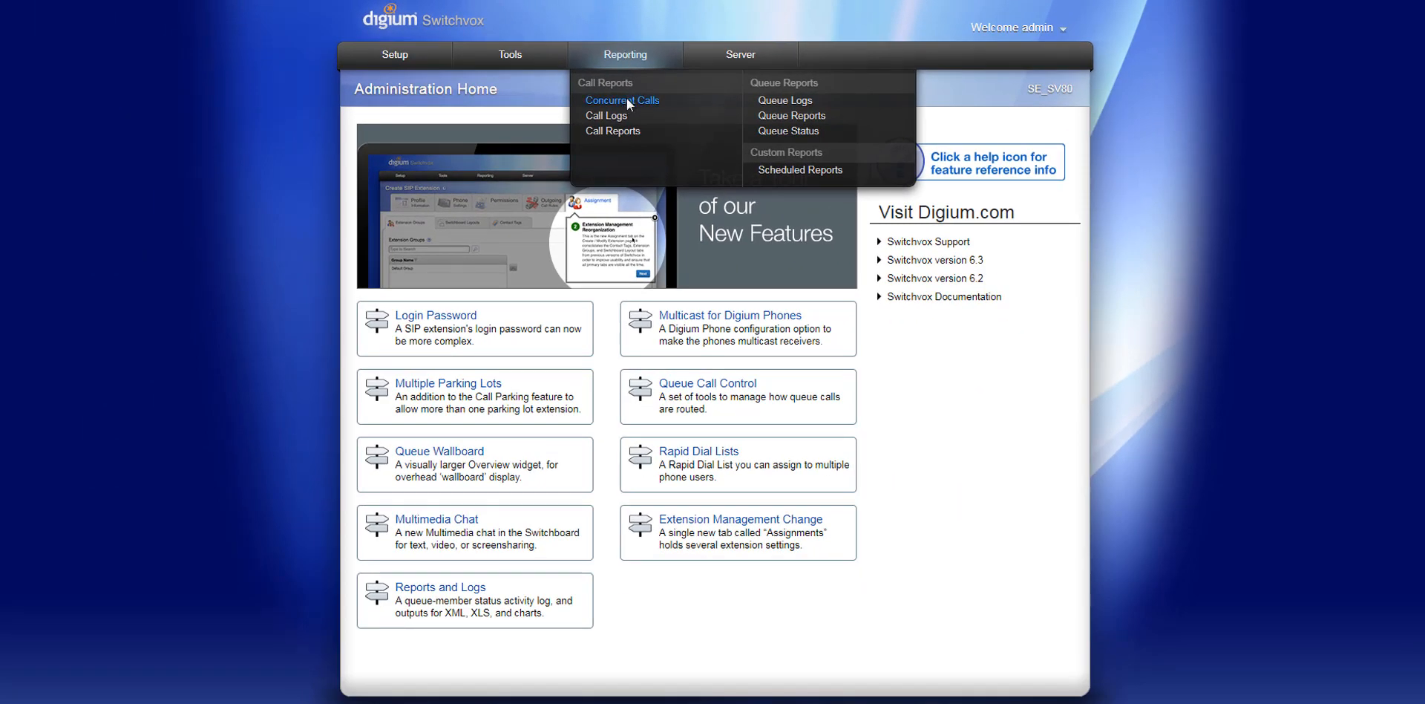
Open the Concurrent Calls report and set its range from 3/1/2017 at 8:00 AM to 6/1/2017 at 5:00 PM
click(626, 98)
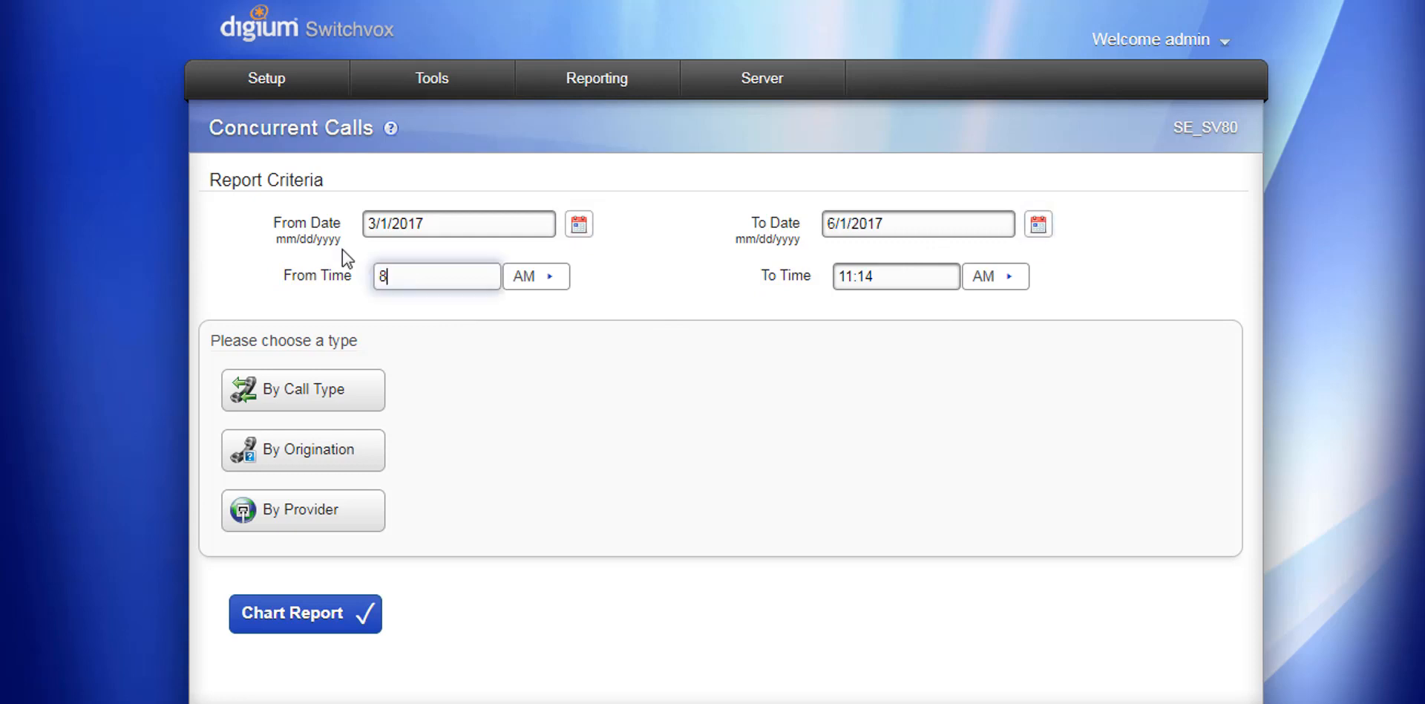
text(:00)
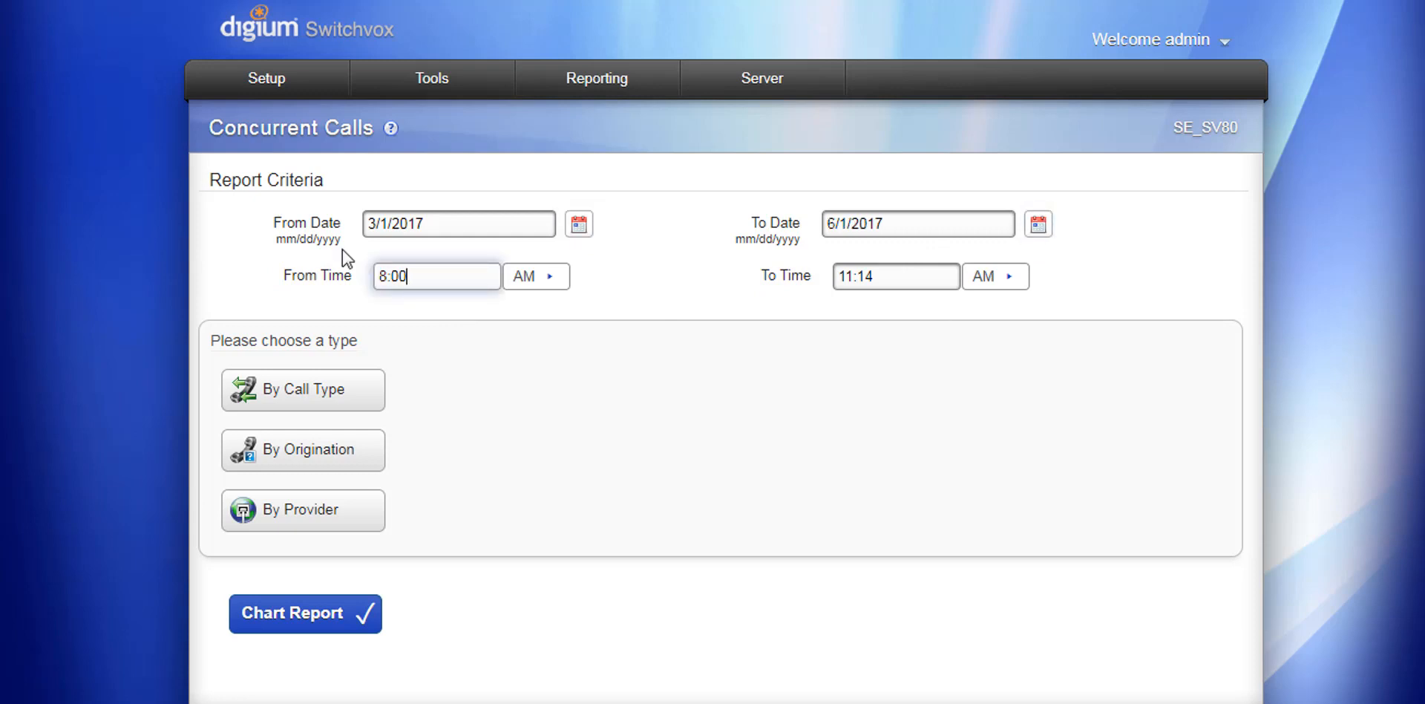
key(Tab)
key(Tab)
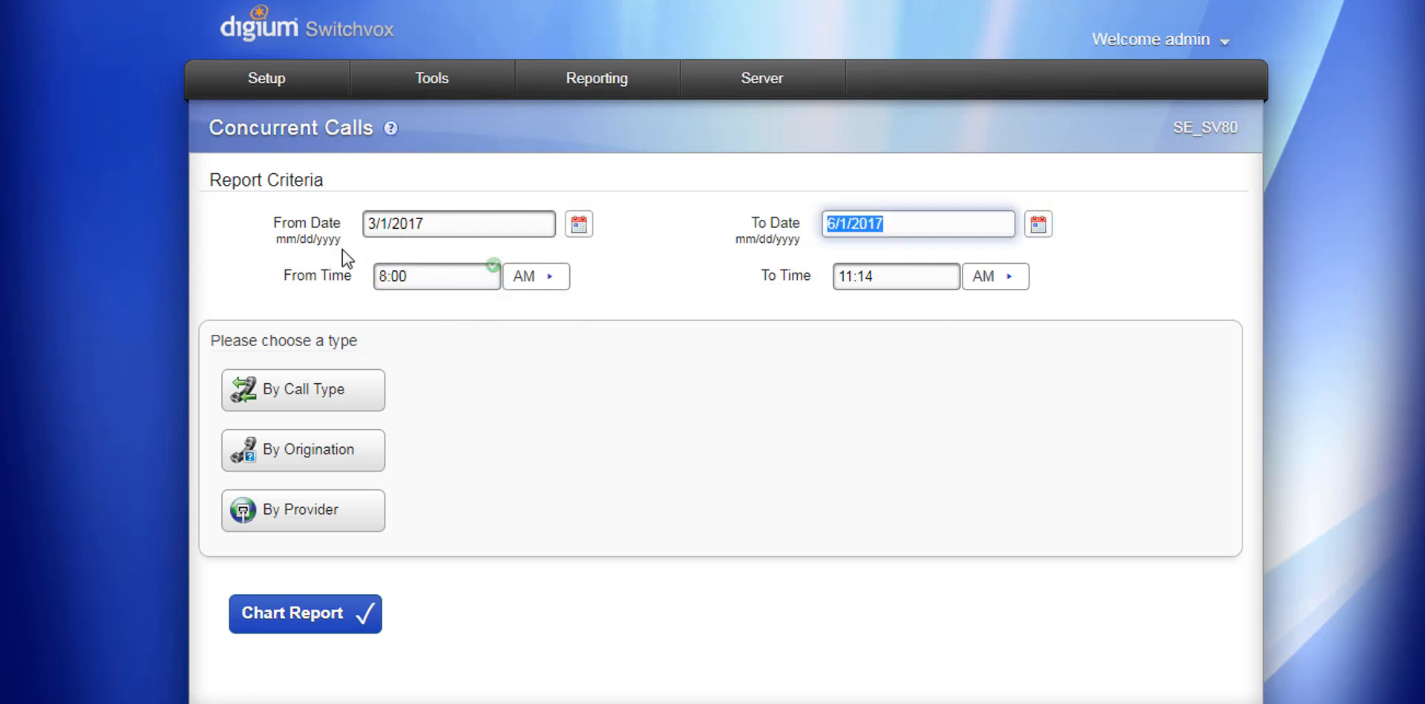
key(Tab)
key(Tab)
text(5:00)
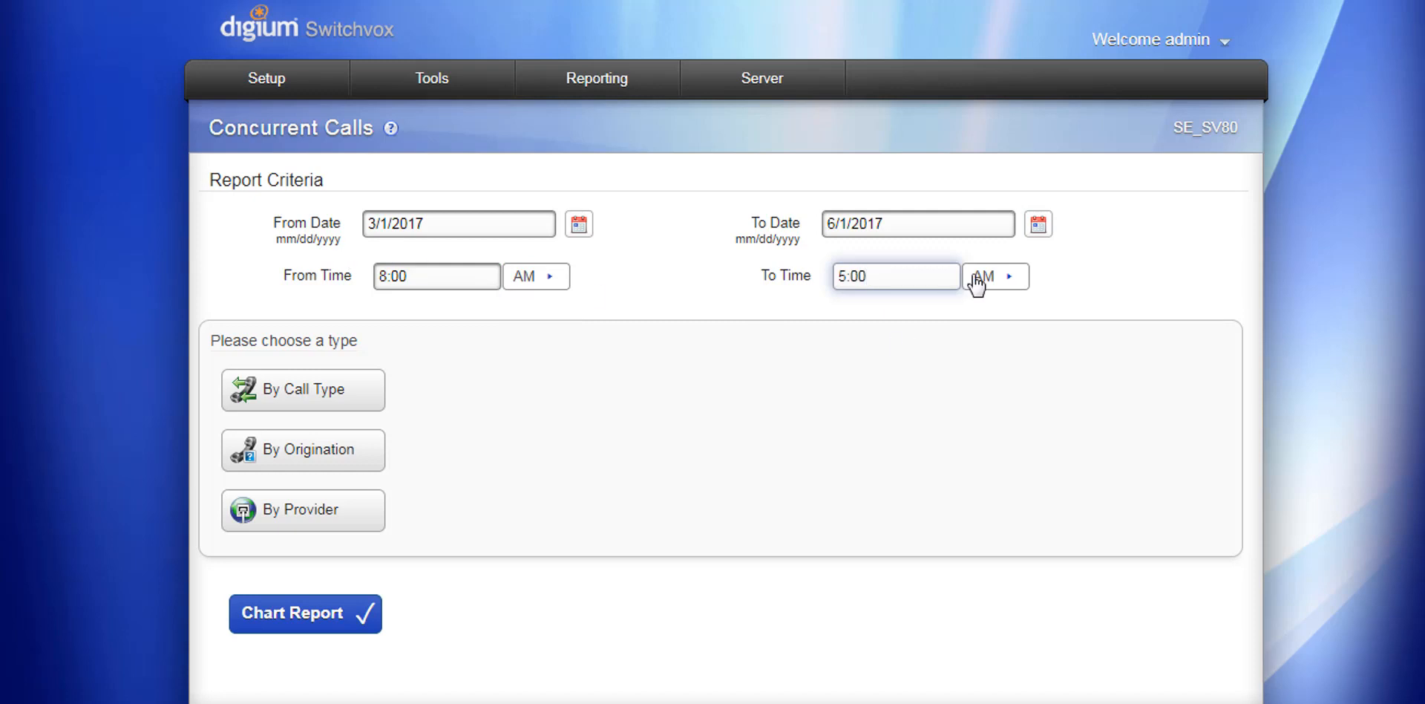
click(1011, 284)
click(999, 334)
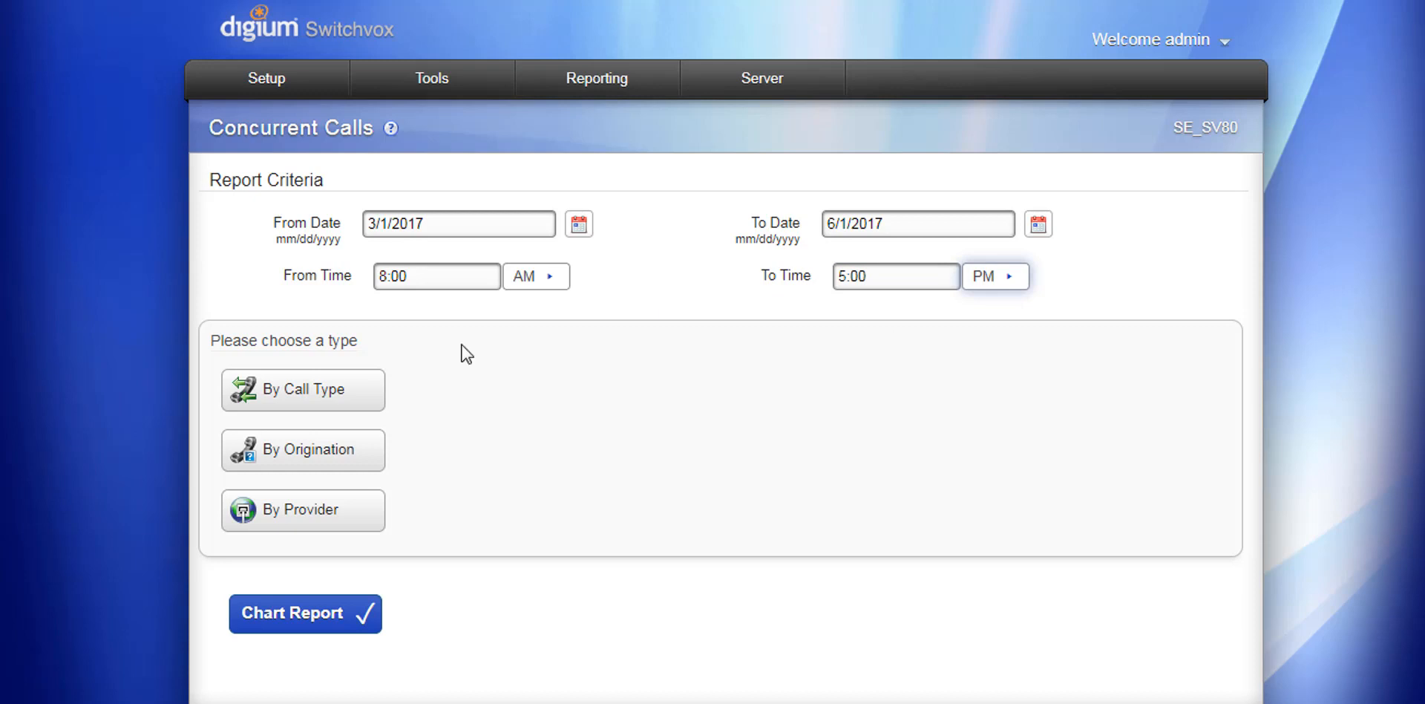
Review the settings offered by the By Call Type, By Origination and By Provider report types, returning to the type selection after each
click(342, 389)
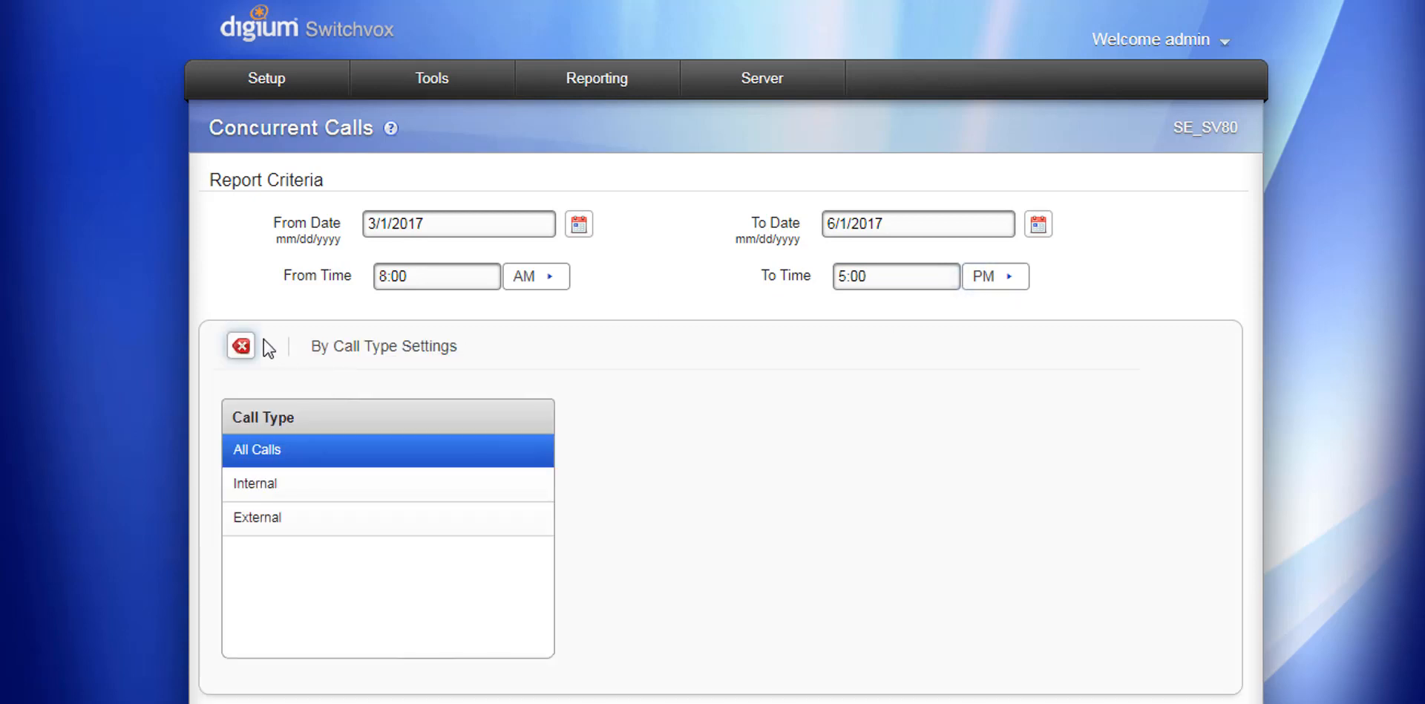
click(241, 346)
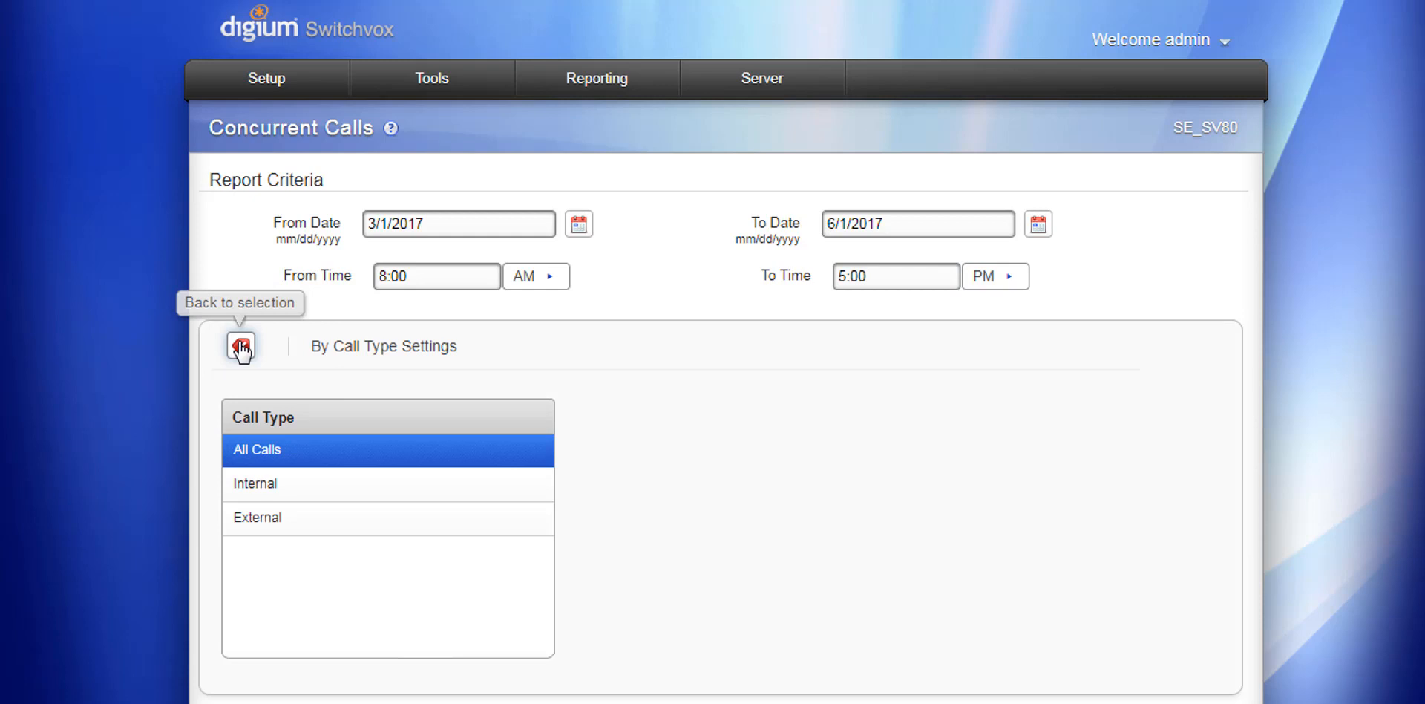
click(242, 346)
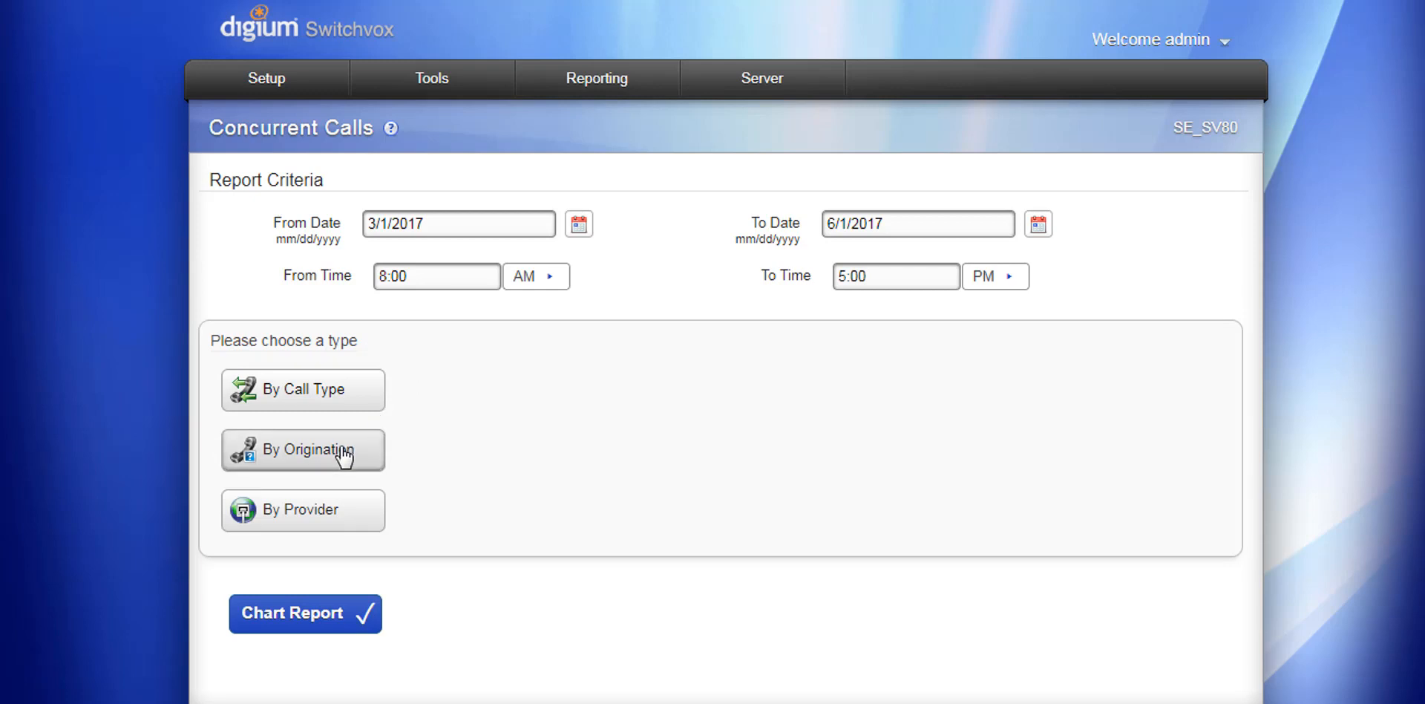
click(344, 454)
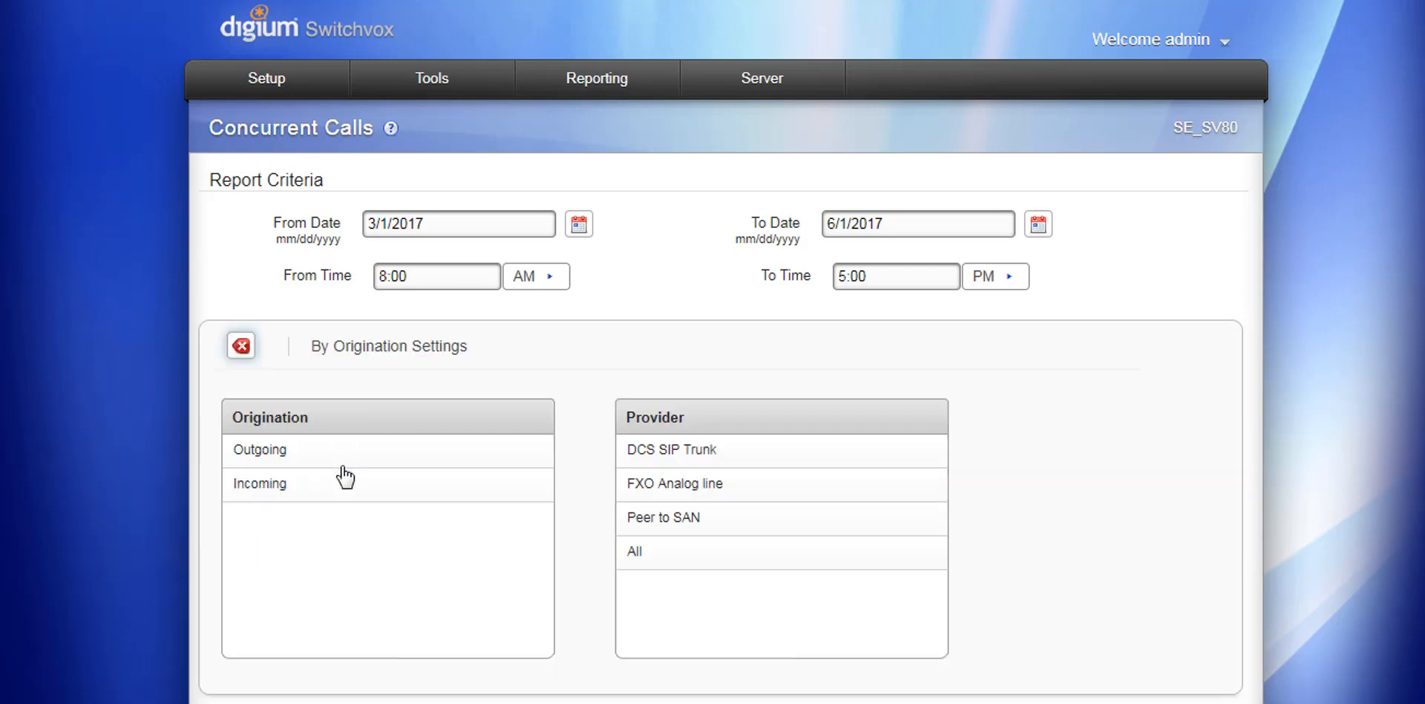
click(242, 347)
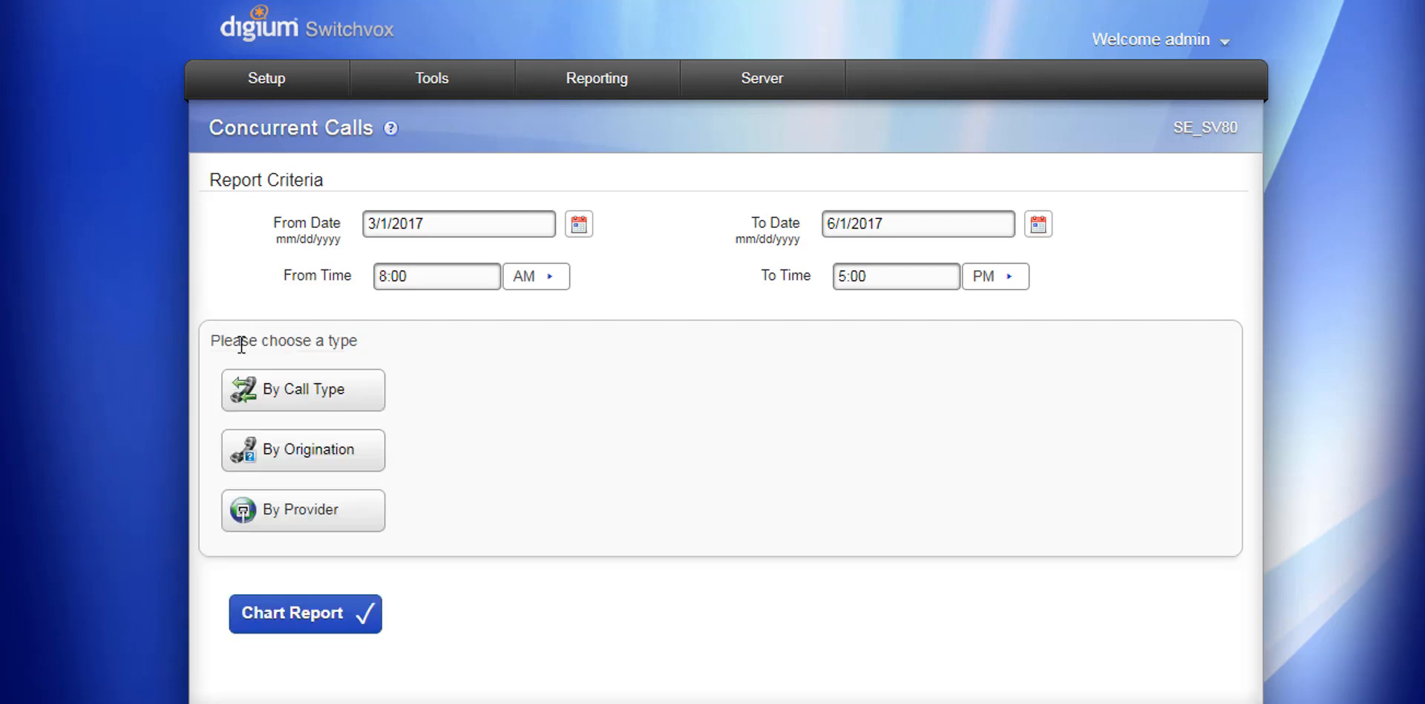
click(338, 522)
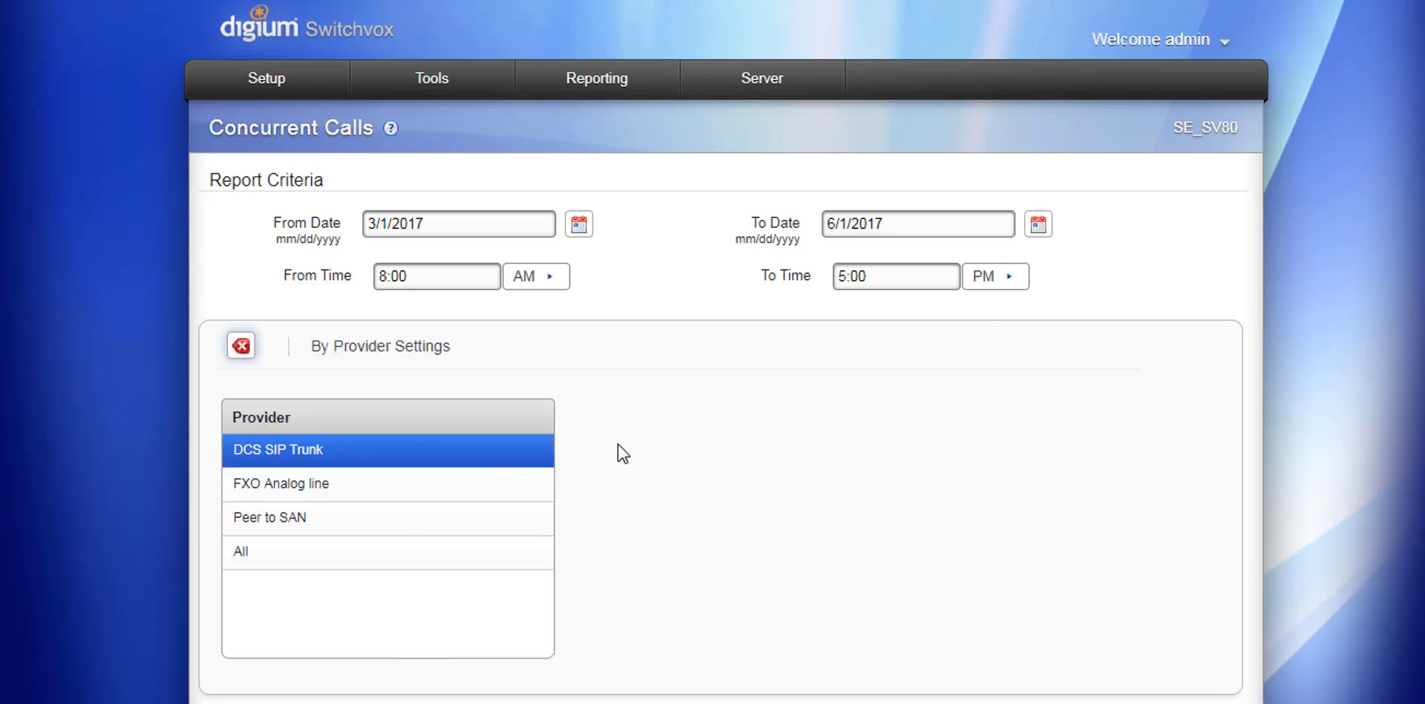
click(241, 348)
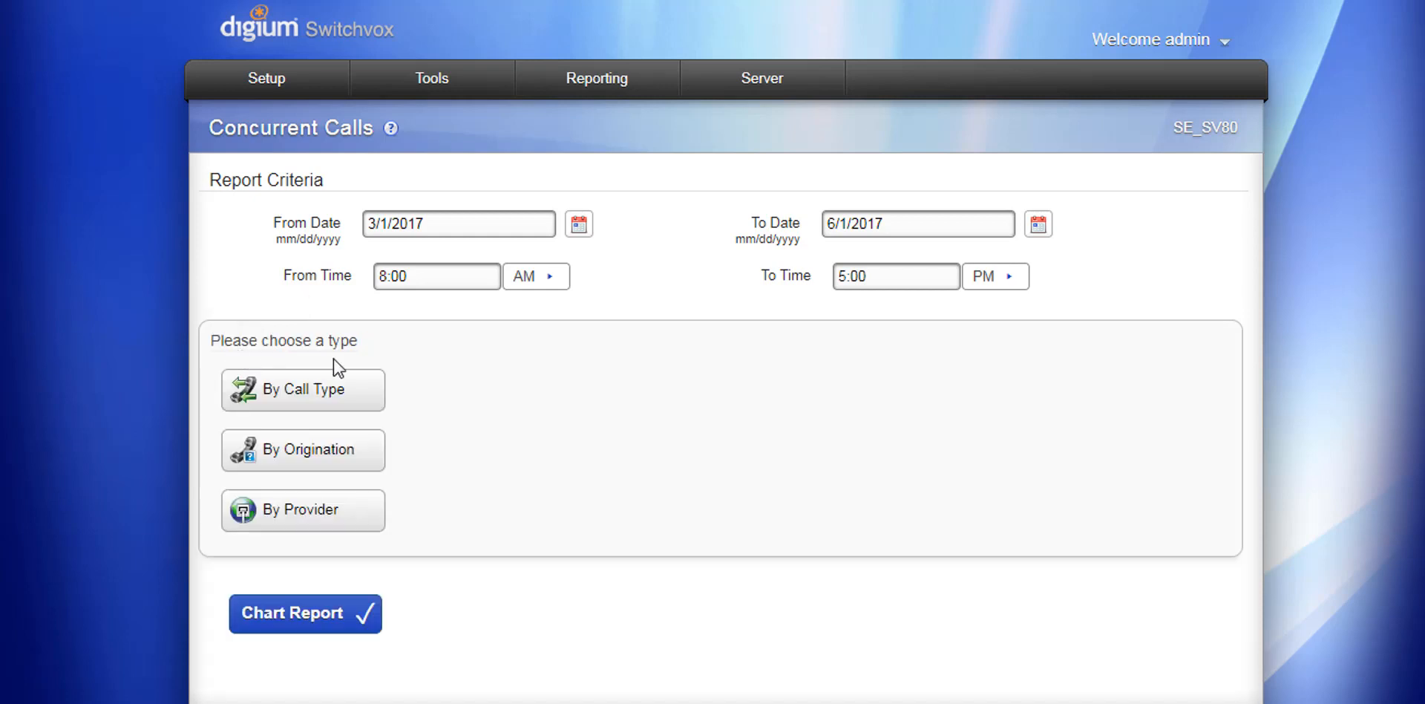
Chart the concurrent calls by call type with All Calls, Internal and External all selected
click(357, 396)
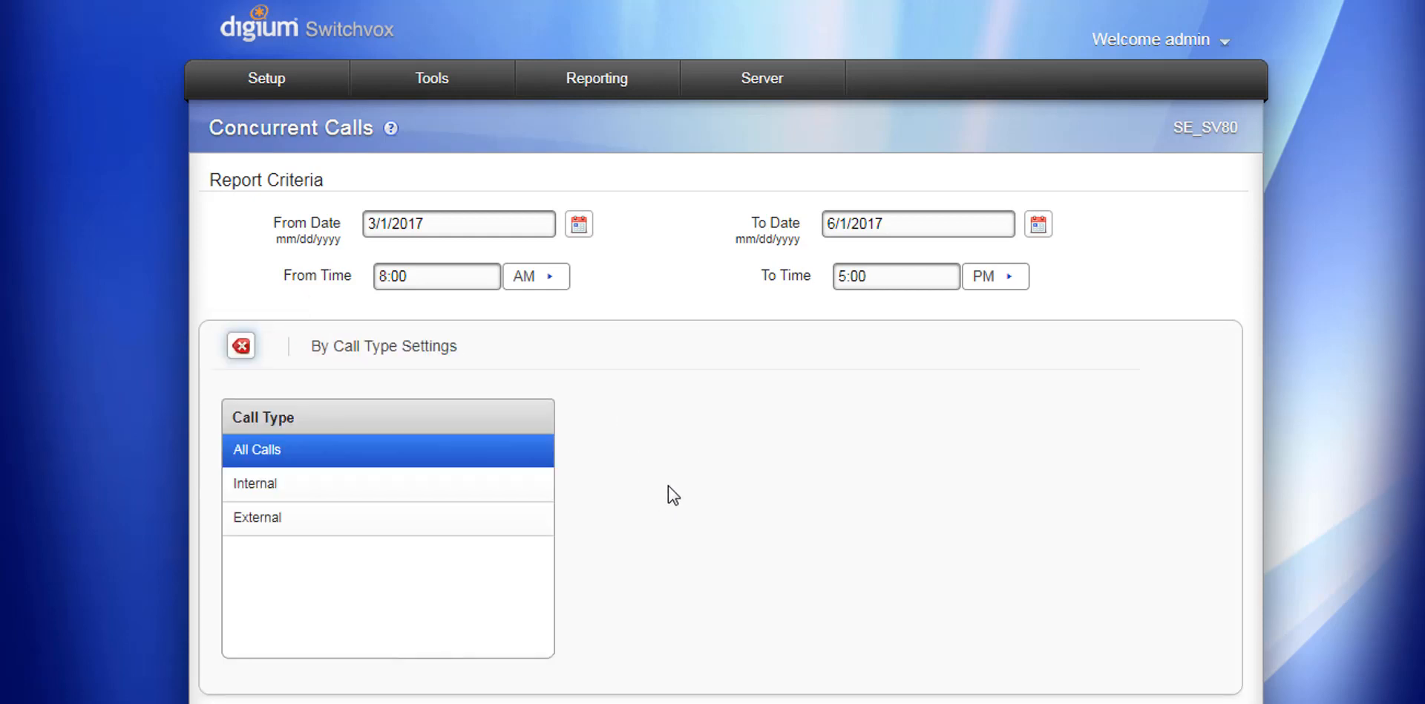
click(281, 492)
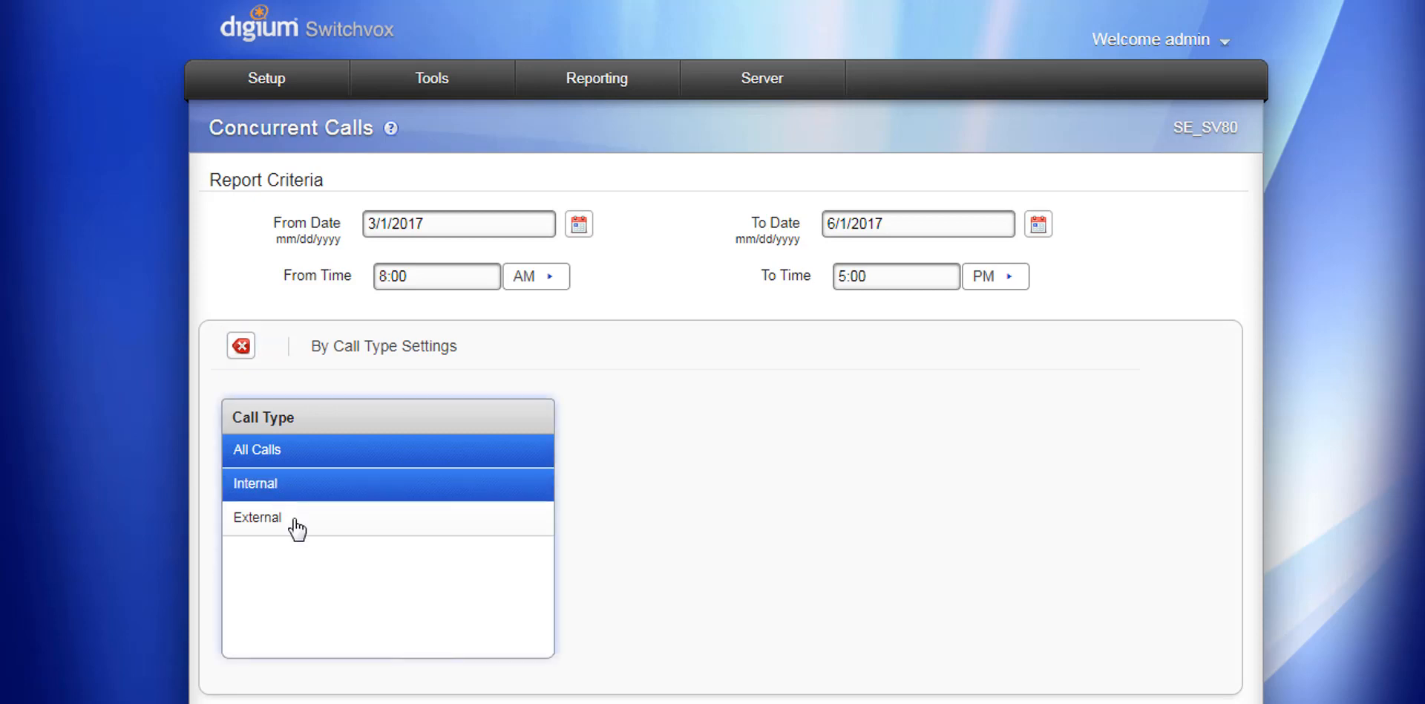
click(296, 520)
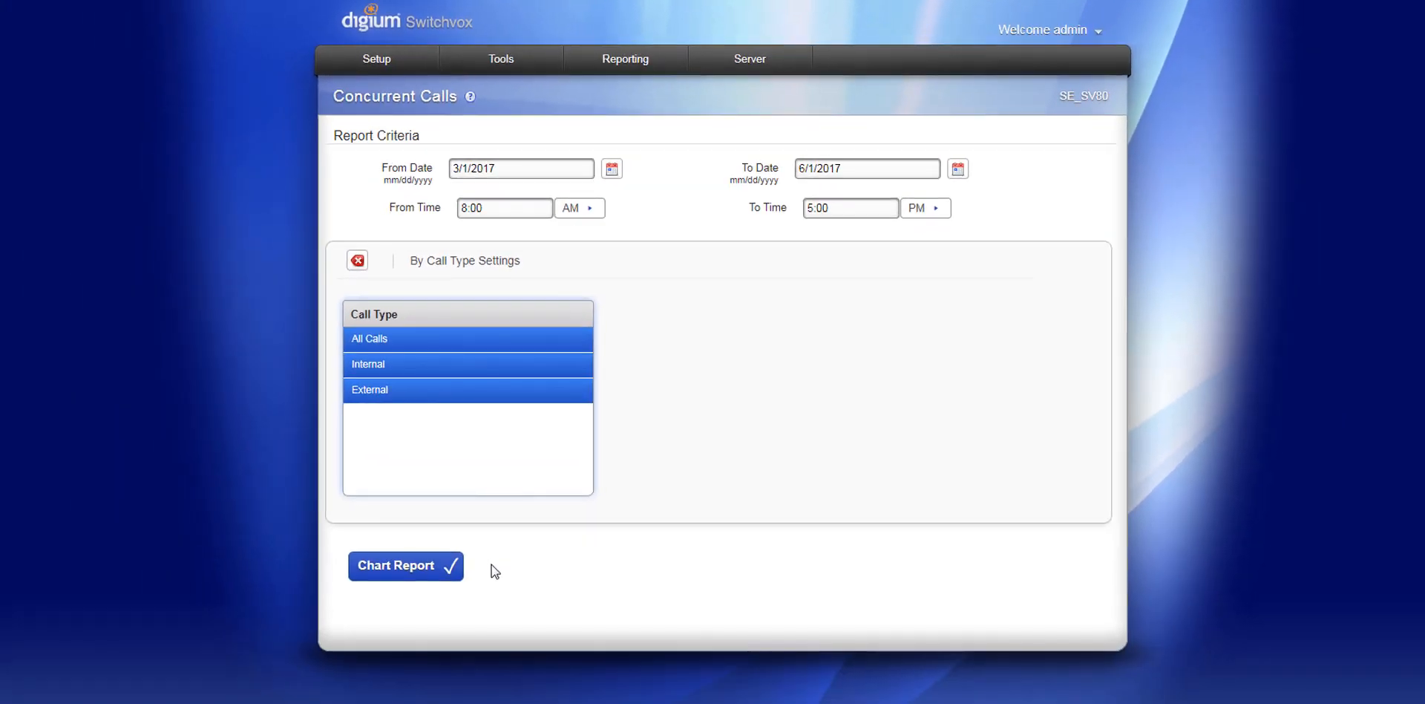
click(422, 570)
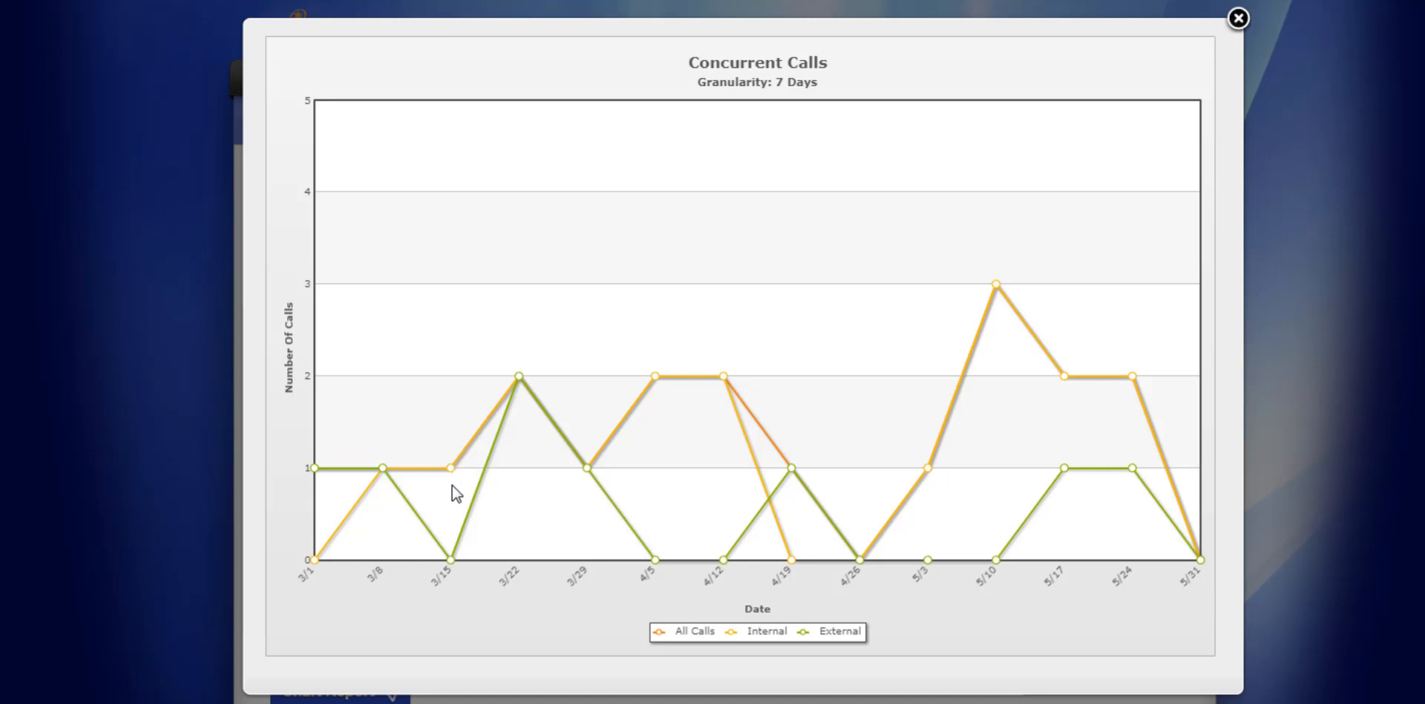
Toggle the Internal series in the Concurrent Calls chart off and back on, and close the chart
click(760, 631)
click(760, 631)
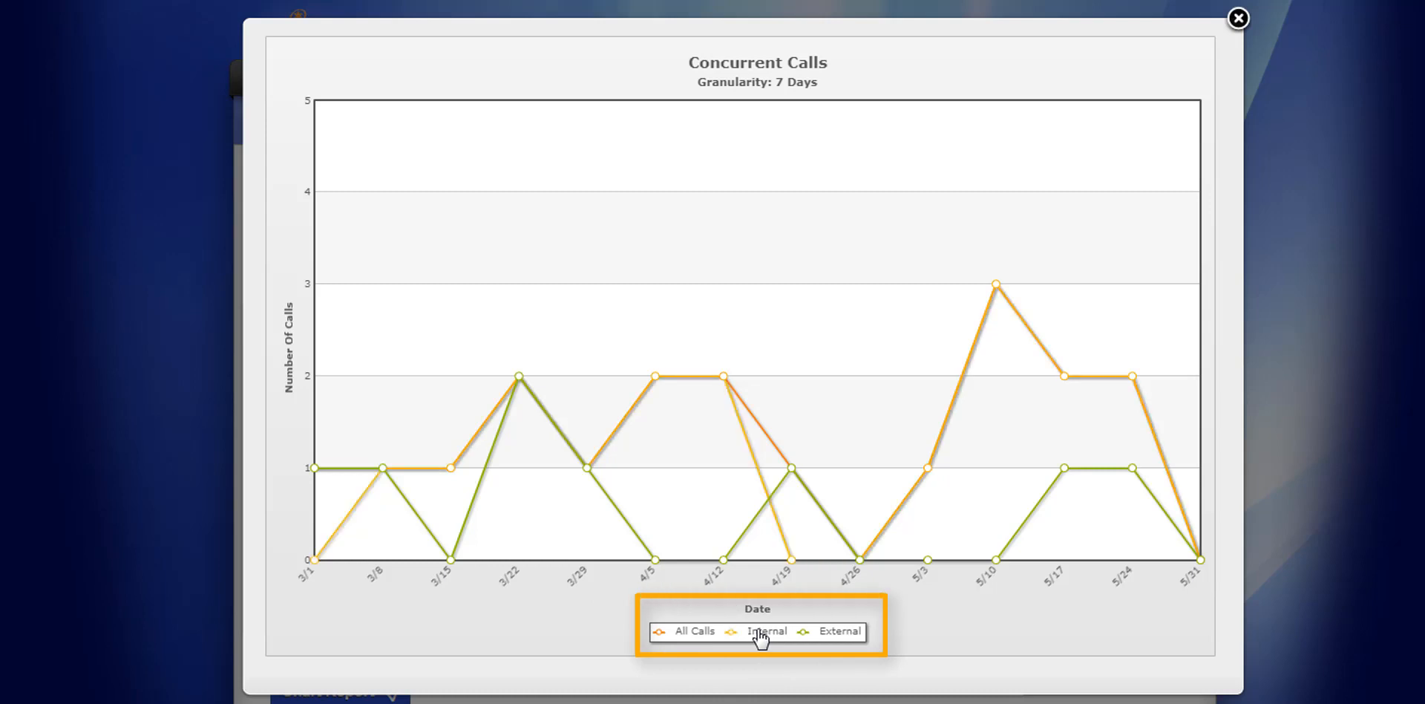
click(1238, 18)
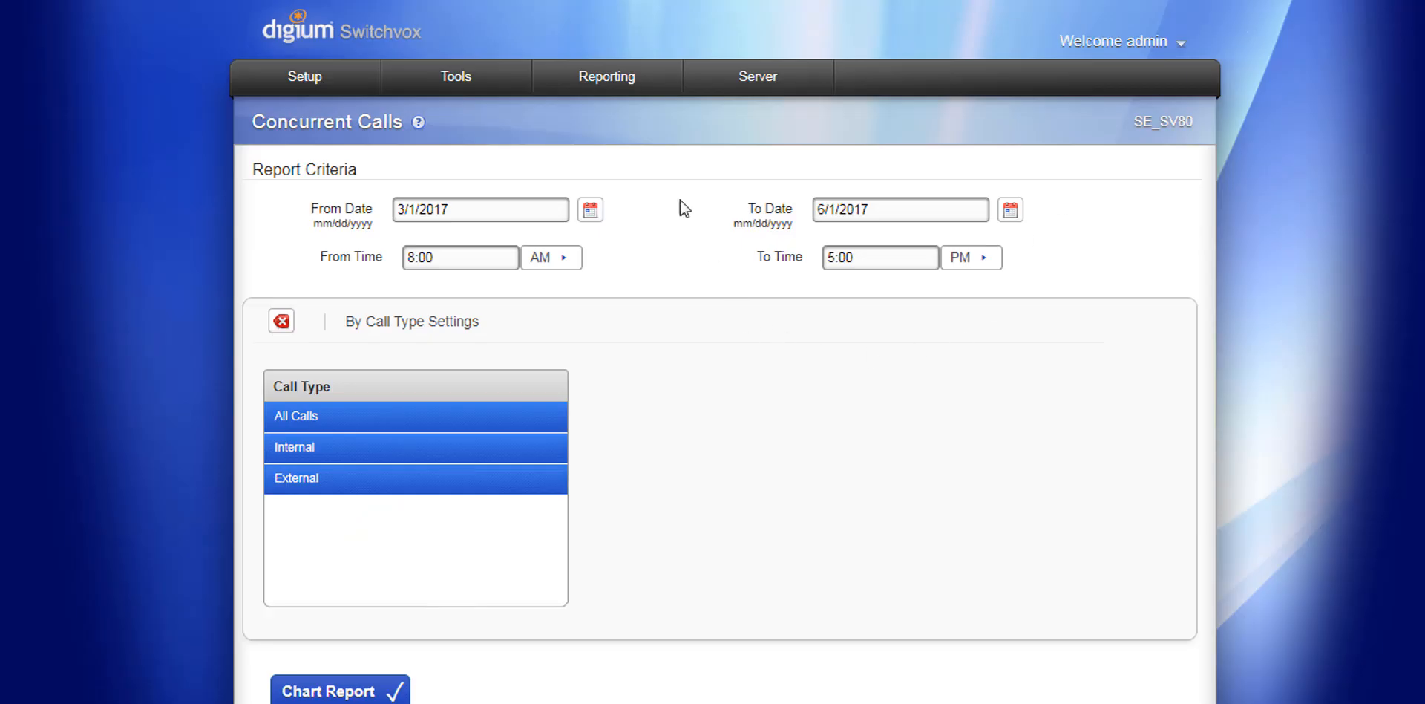
View the call log for all calls from 5/1/2017 to 6/15/2017
mouse_move(610, 80)
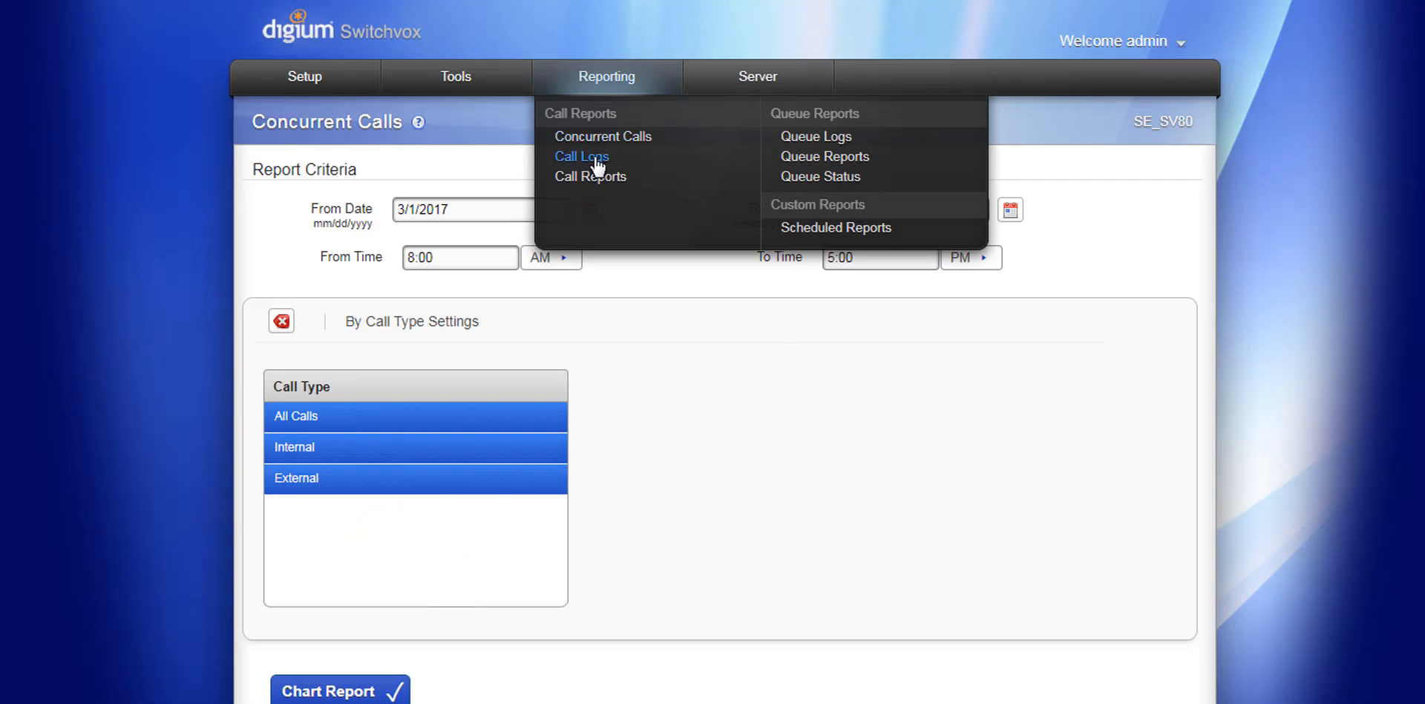
click(597, 158)
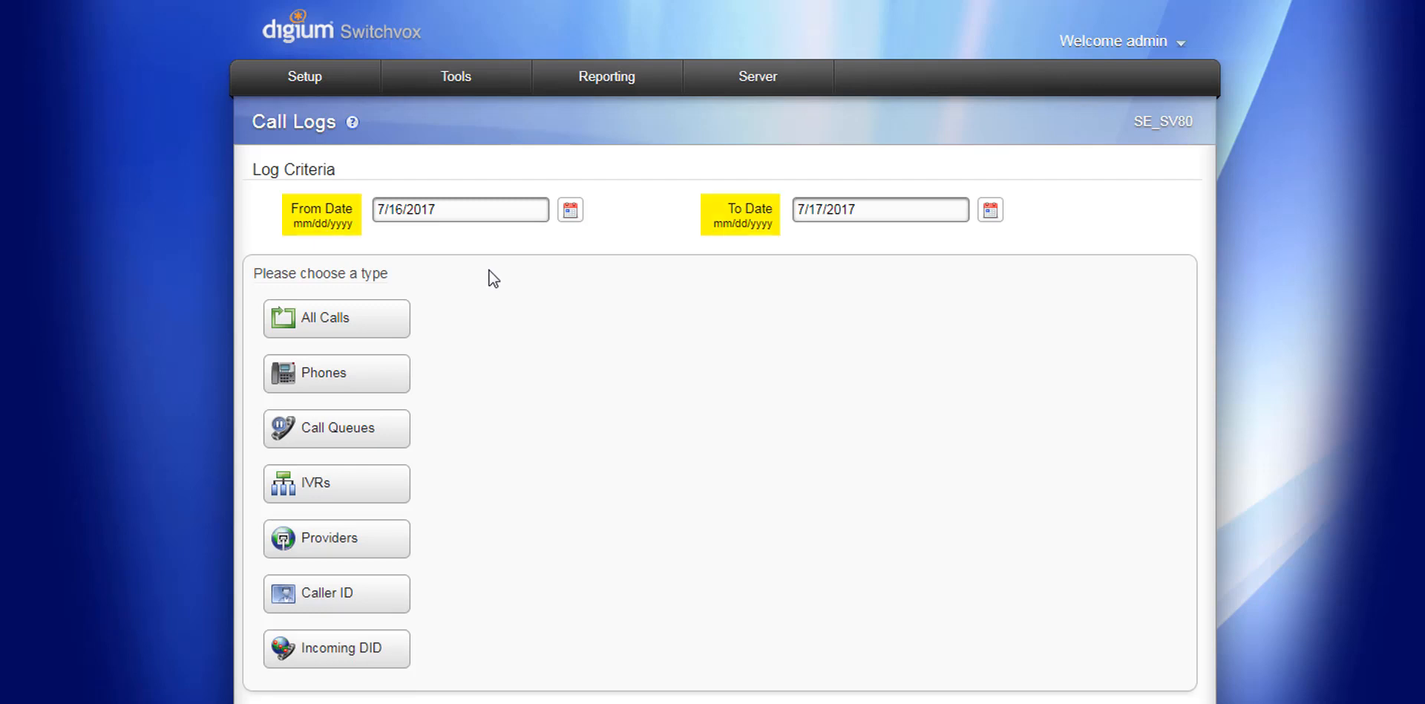
click(570, 214)
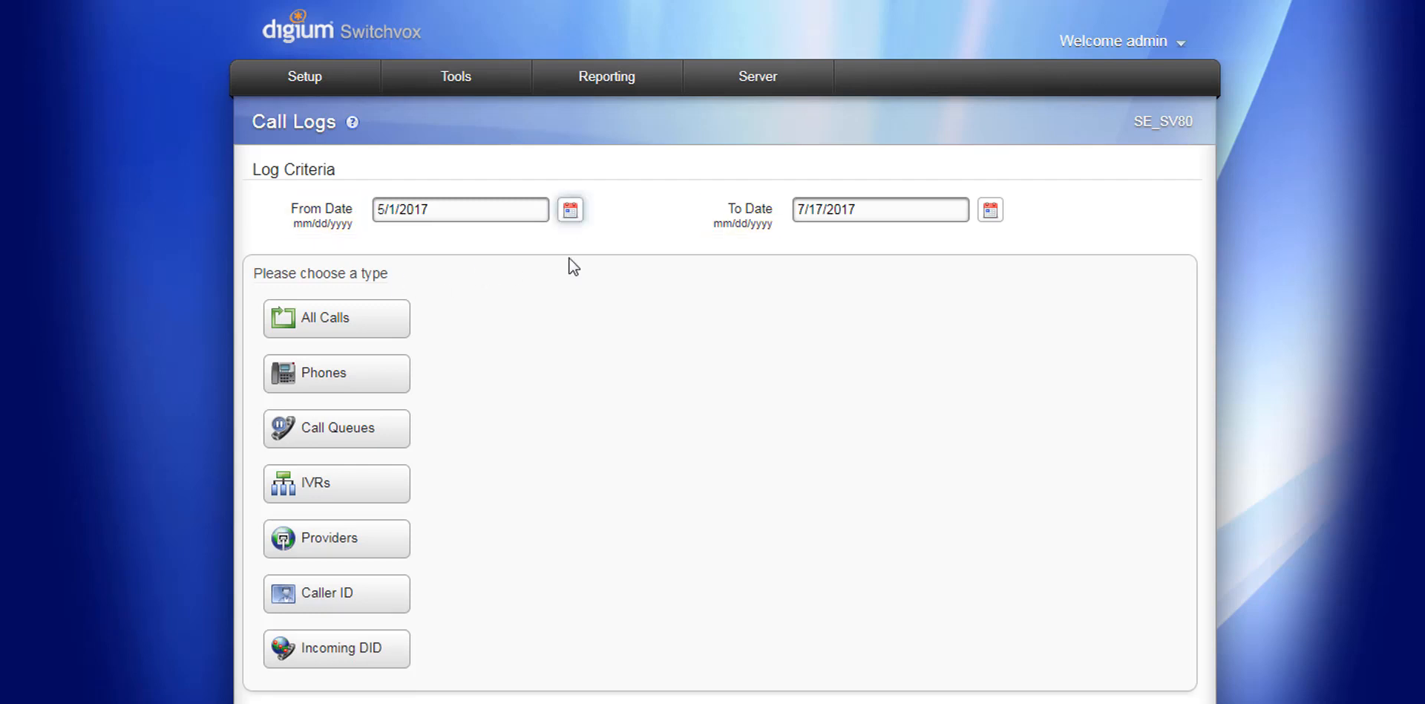
click(992, 211)
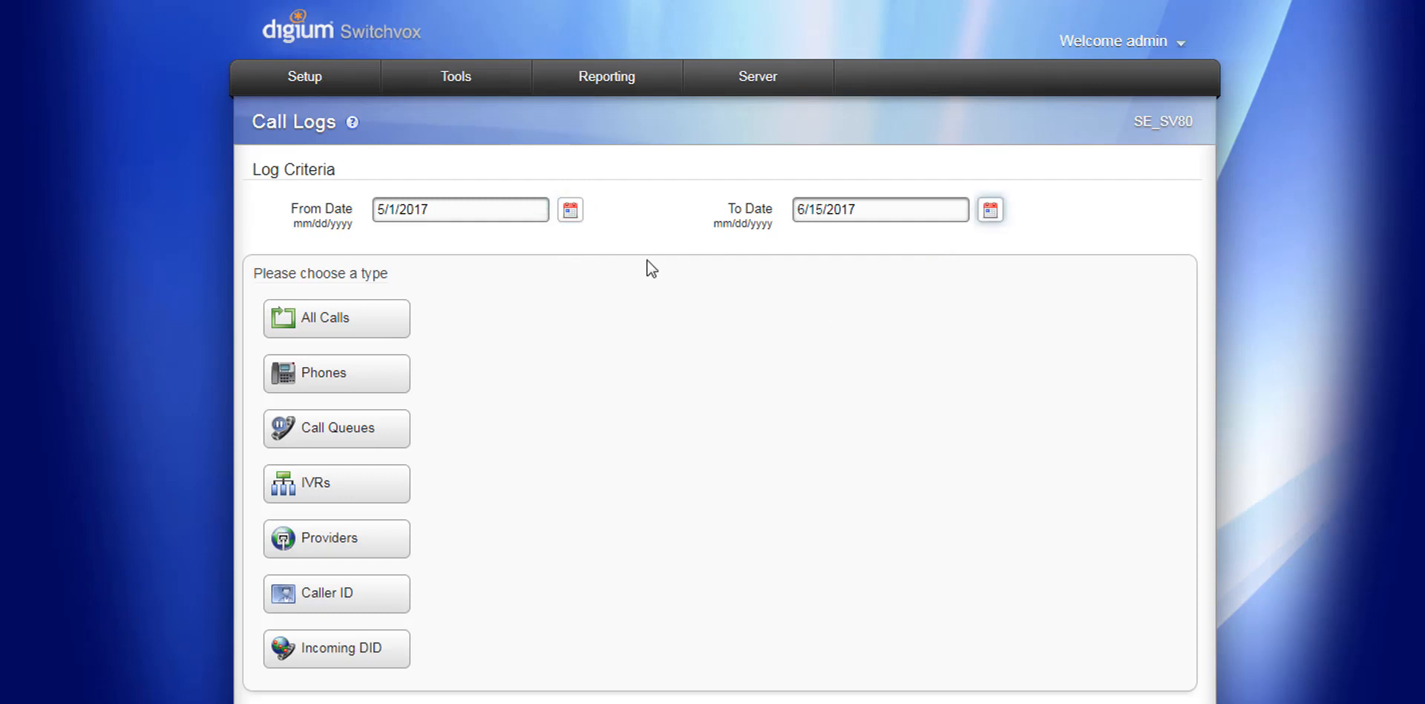
click(388, 328)
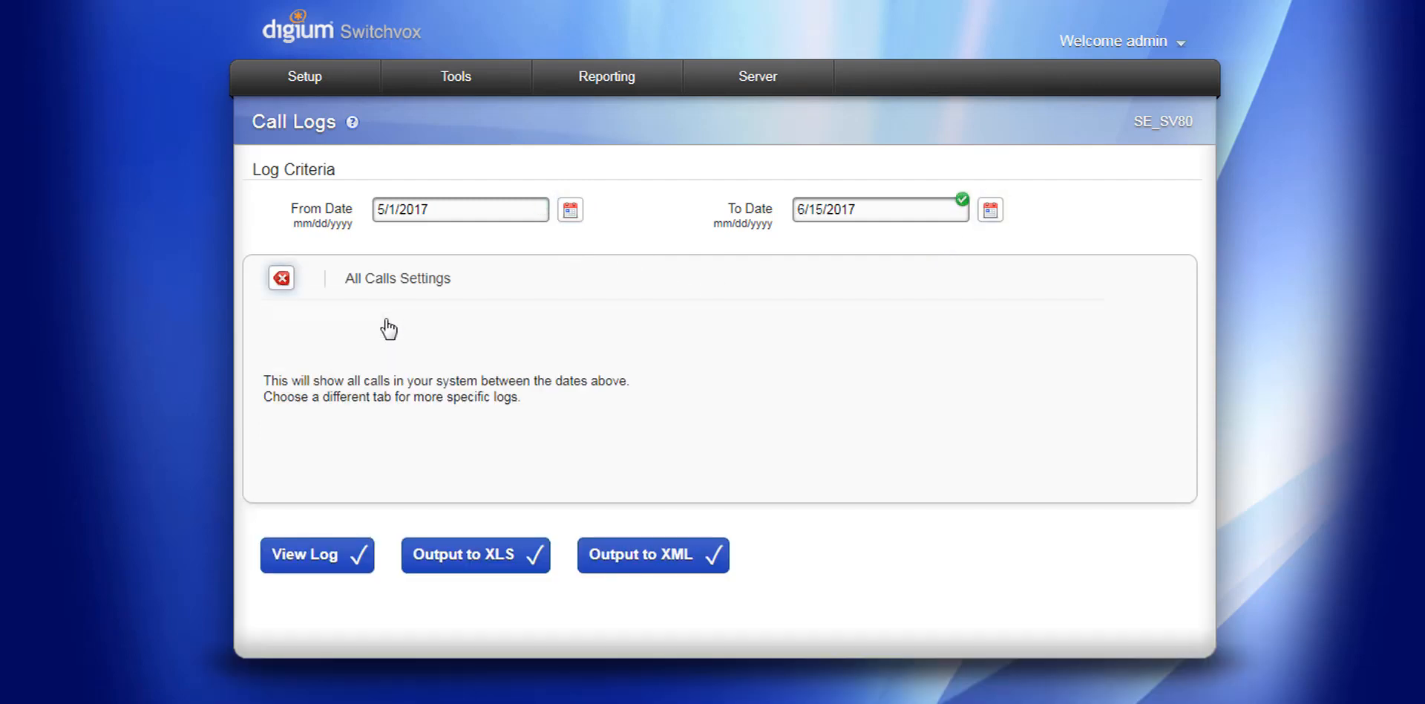
click(333, 564)
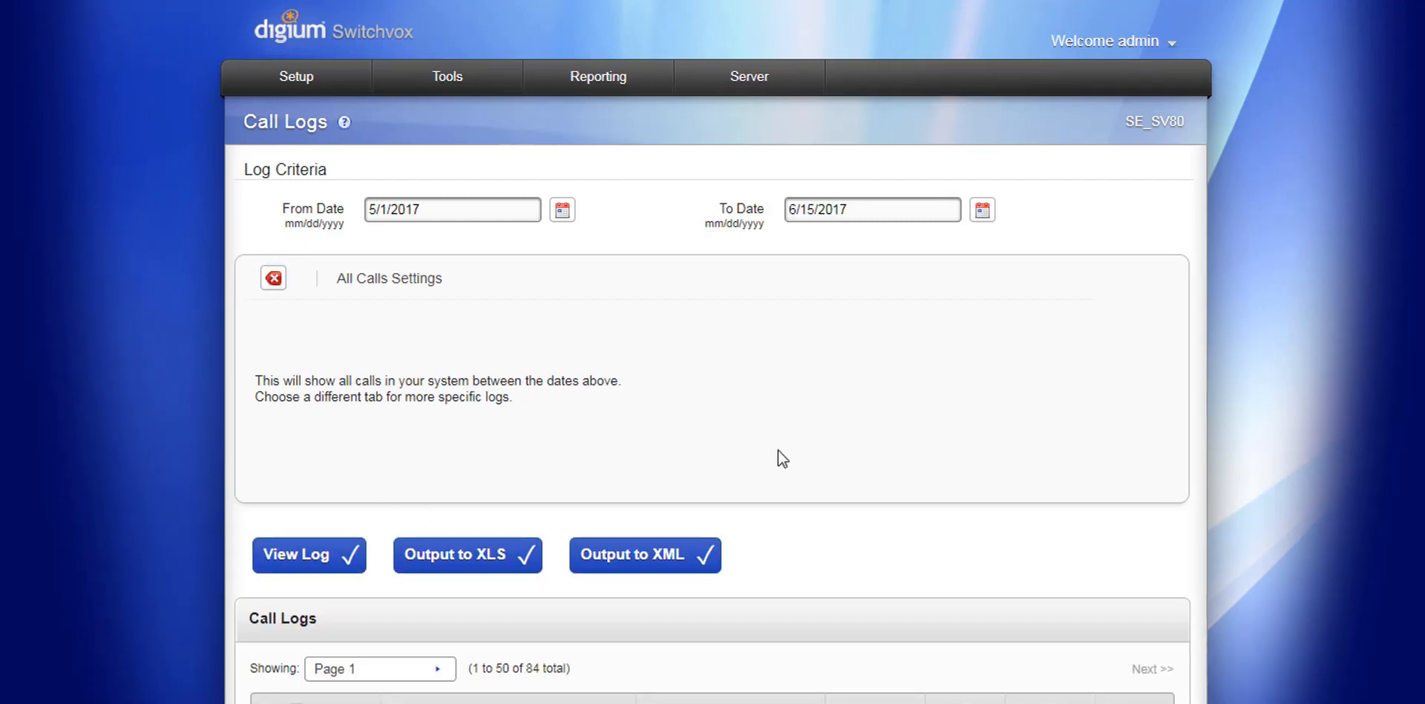
Inspect the event details of the first call listed in the call log
scroll(778, 450, down, 8)
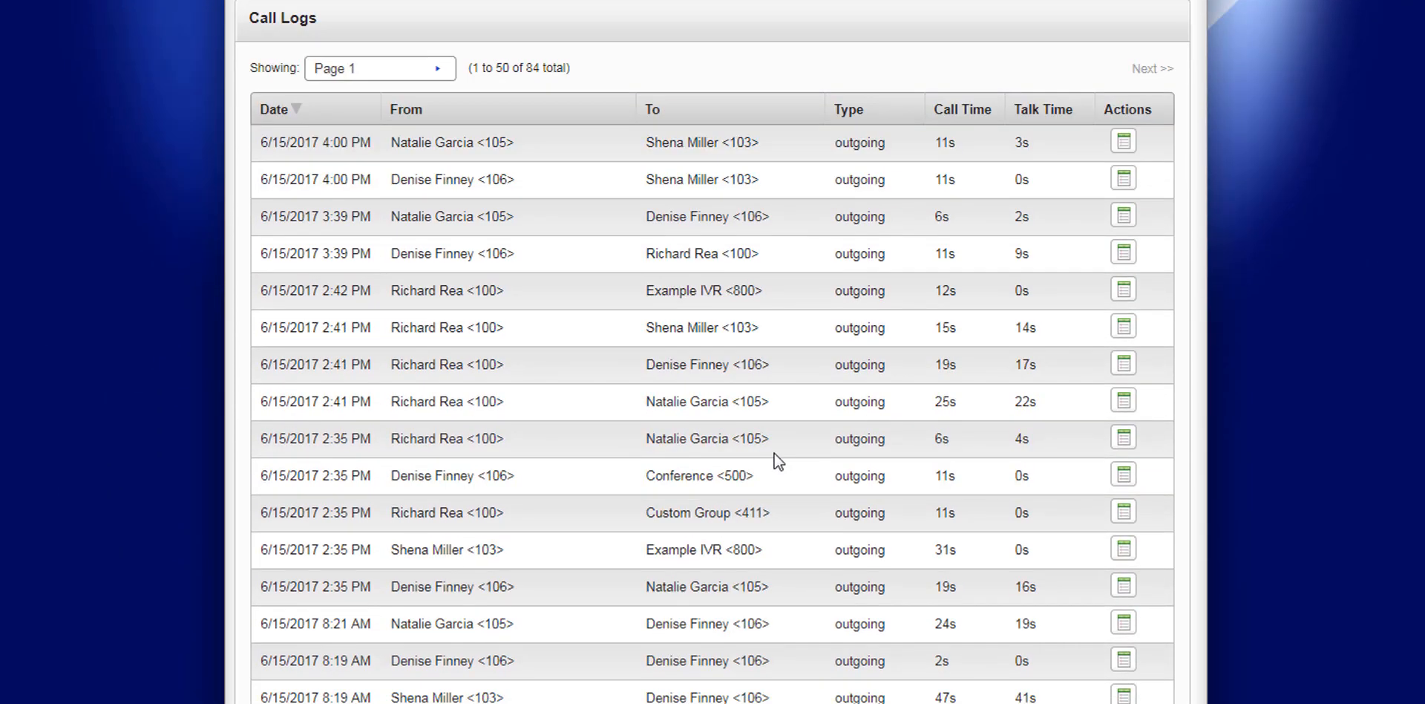
click(1124, 141)
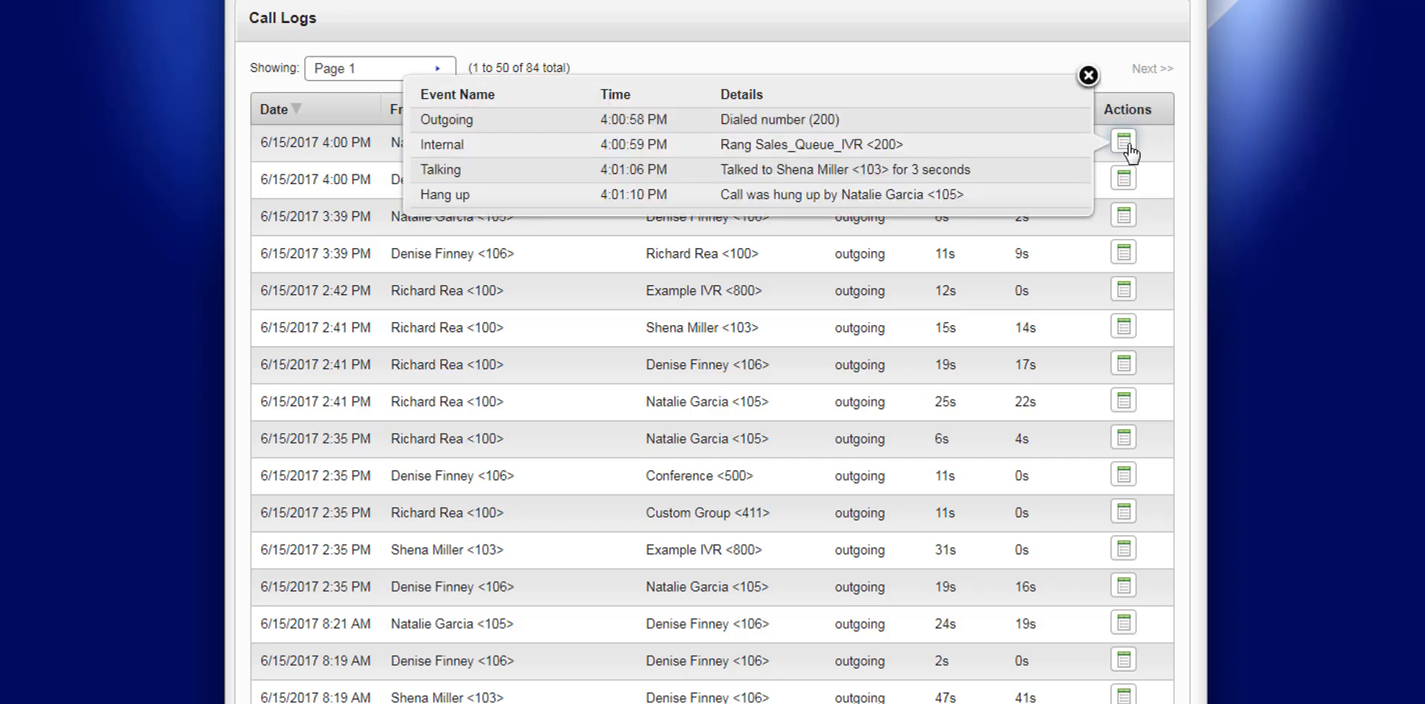
scroll(1129, 144, up, 8)
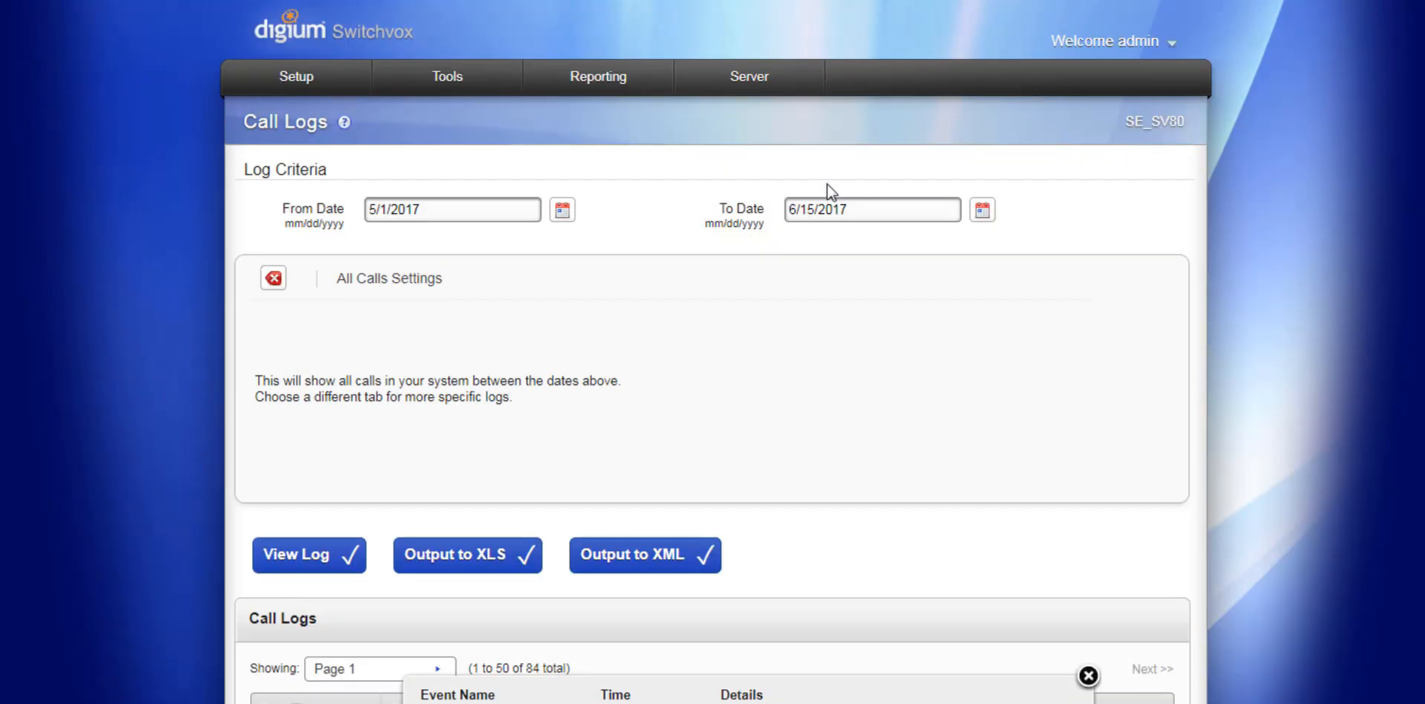
Open Call Reports and set the report to ignore weekends
mouse_move(598, 73)
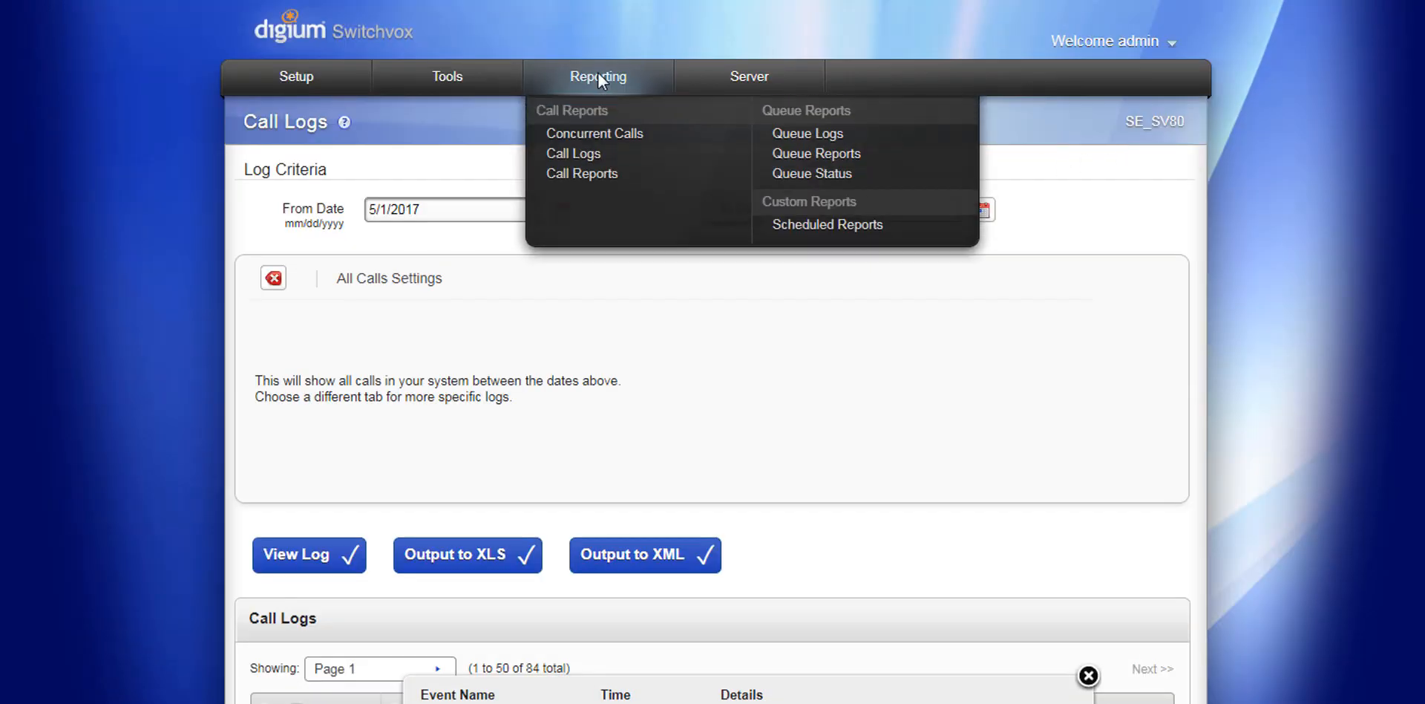
click(605, 178)
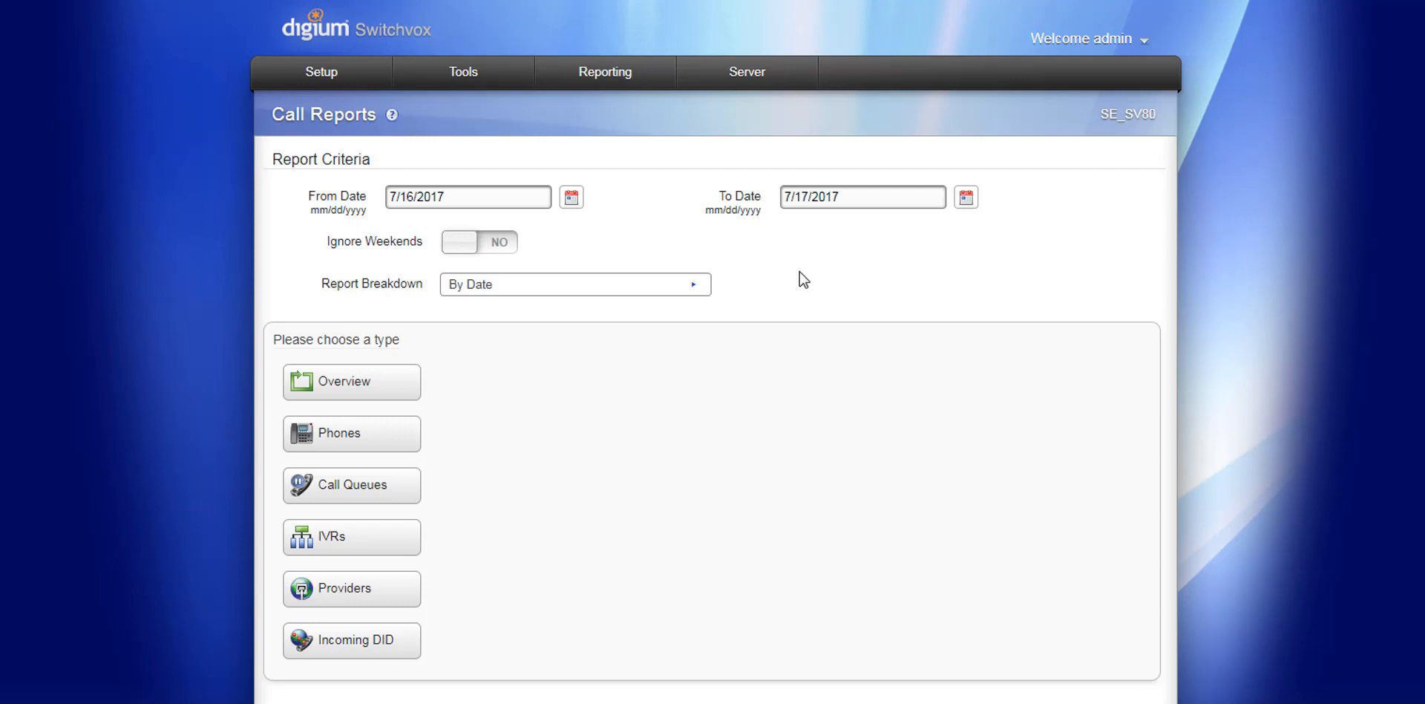
click(463, 245)
click(464, 248)
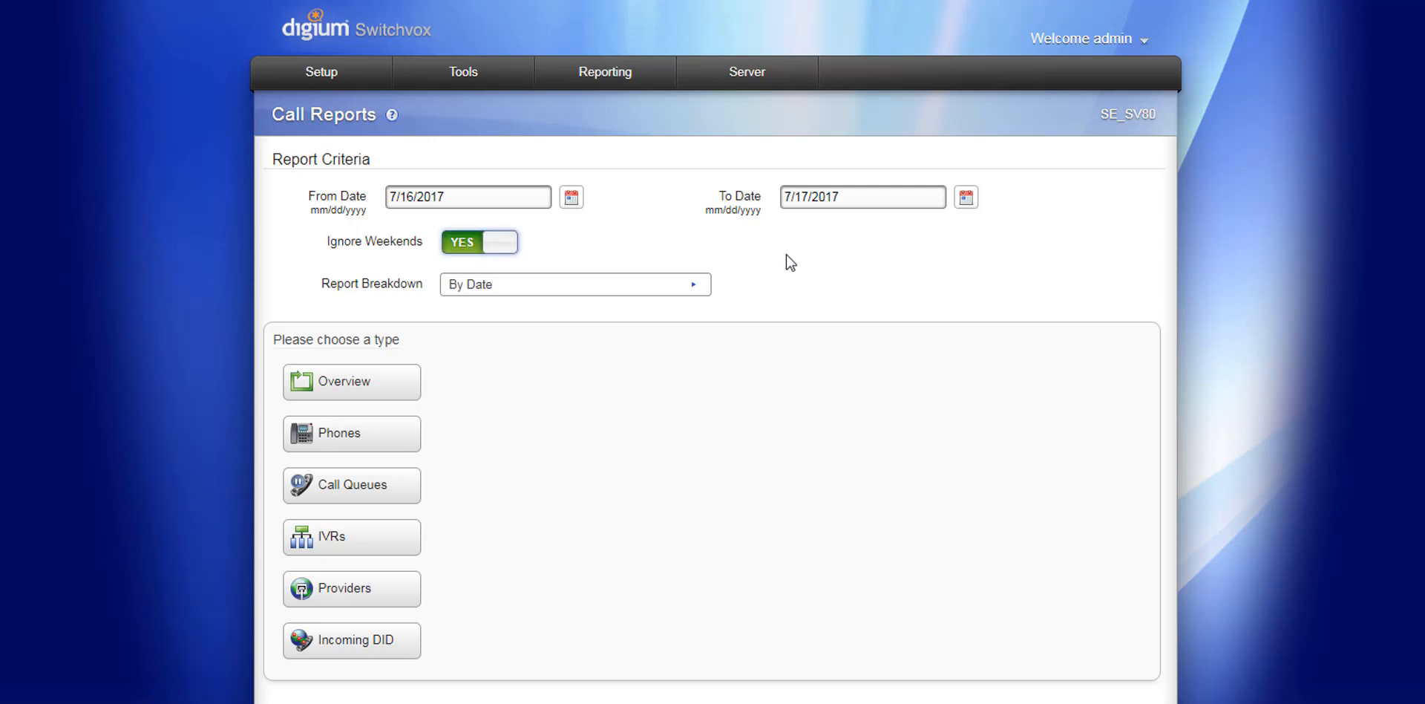
Look through the report breakdown options, keep By Date, and check which fields the Overview report type offers
click(700, 299)
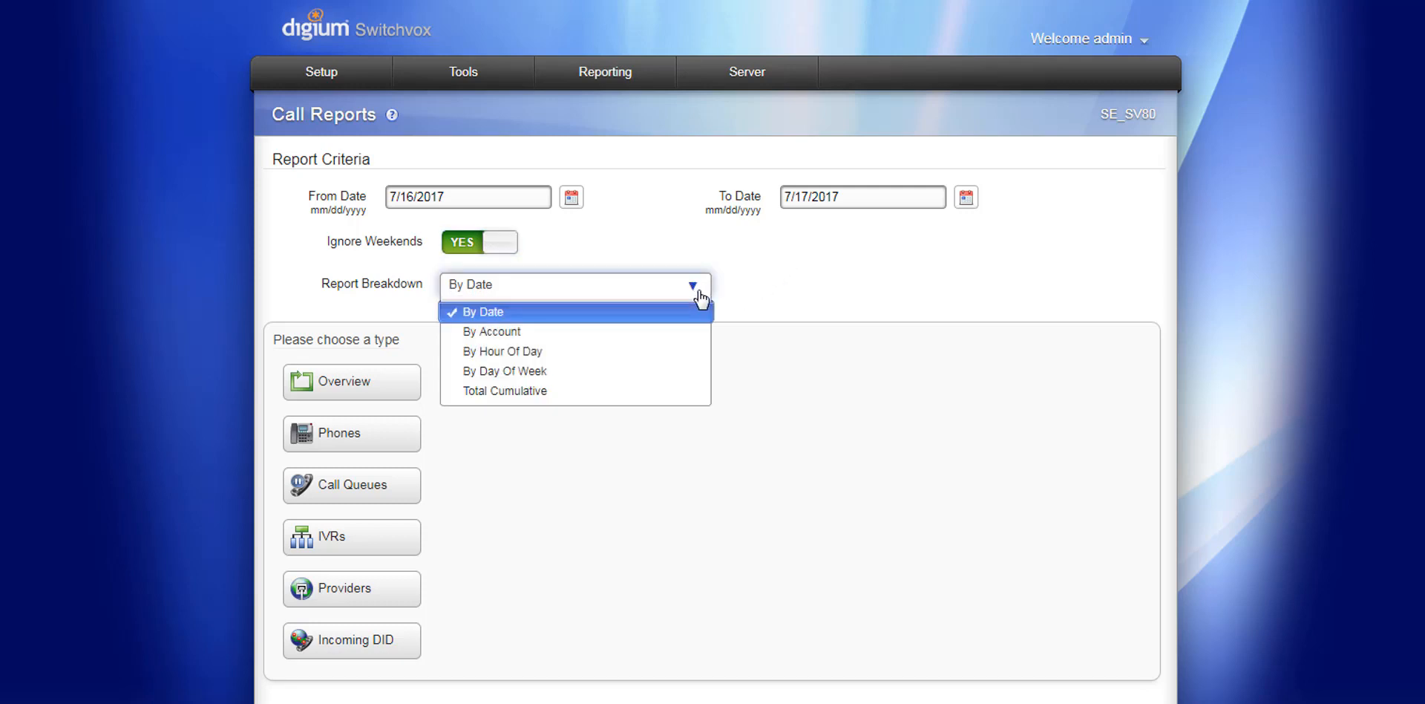
key(Down)
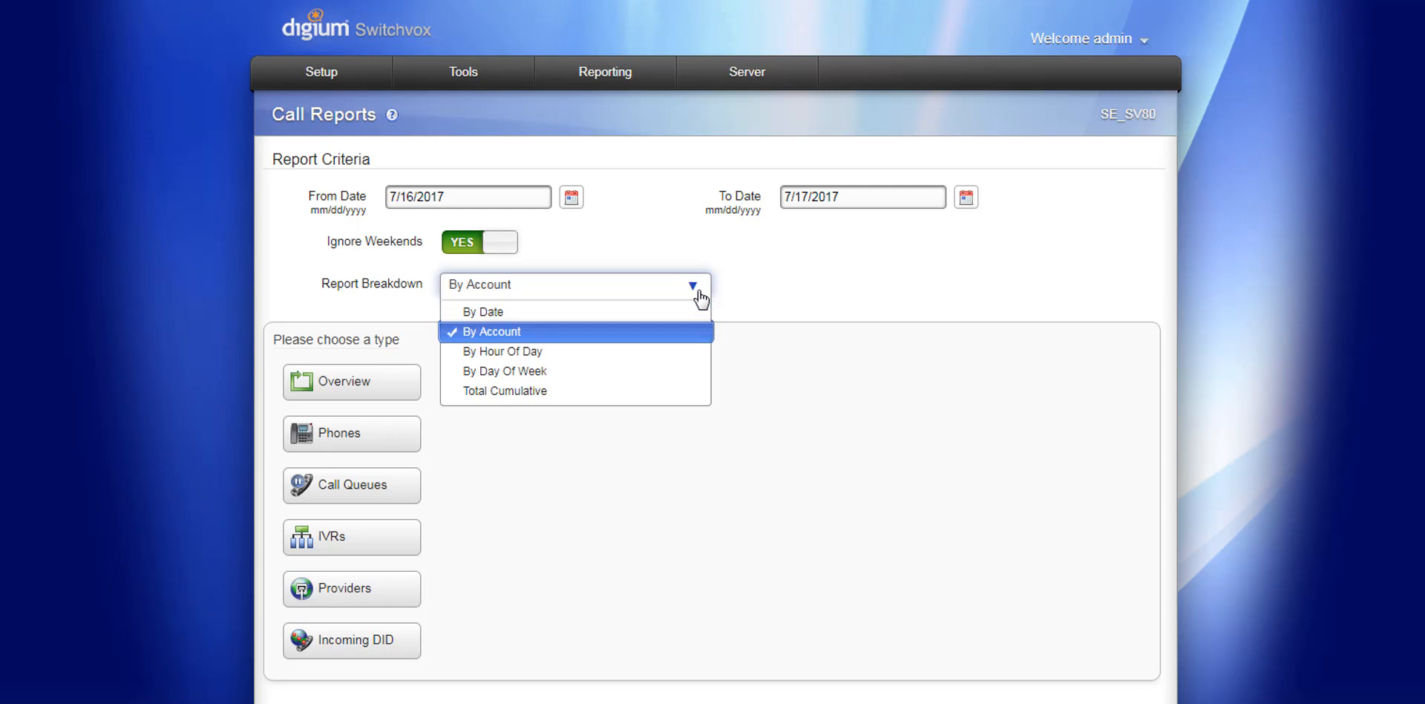
key(Down)
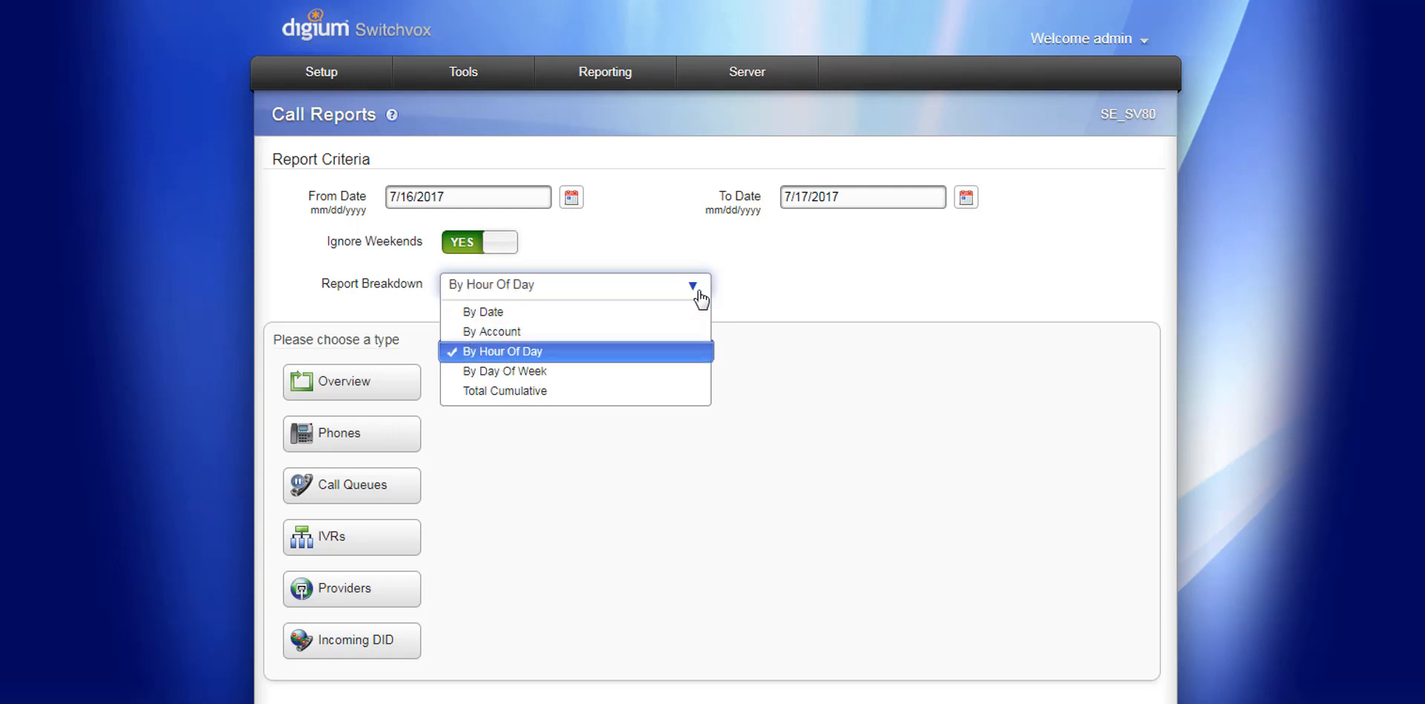
key(Down)
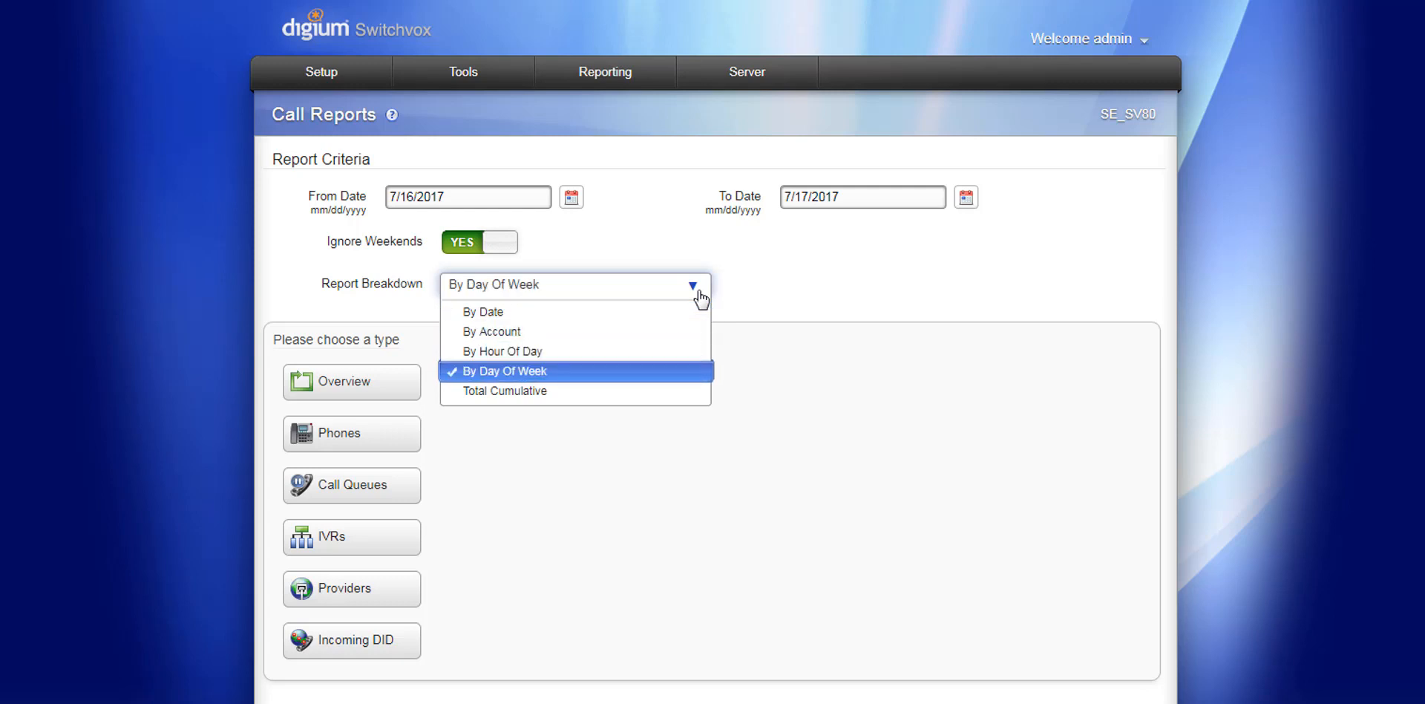
key(Down)
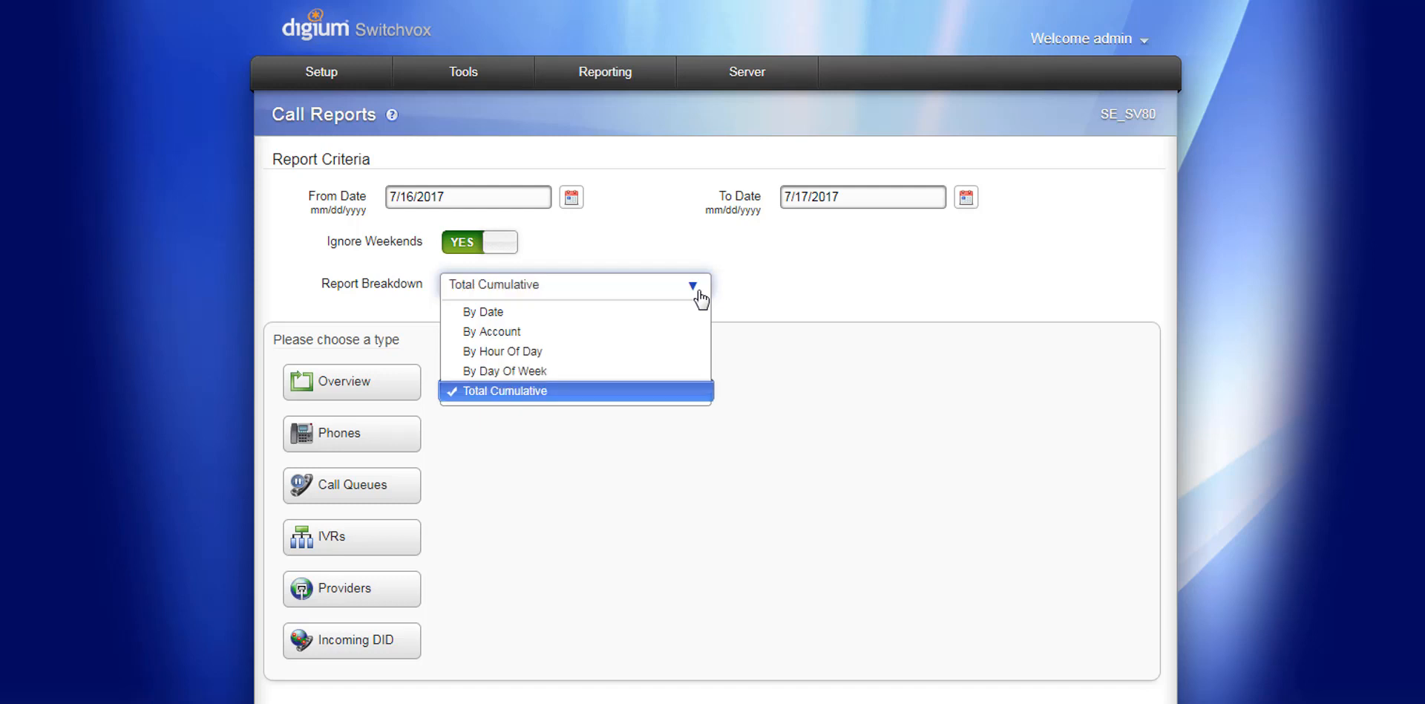
click(671, 311)
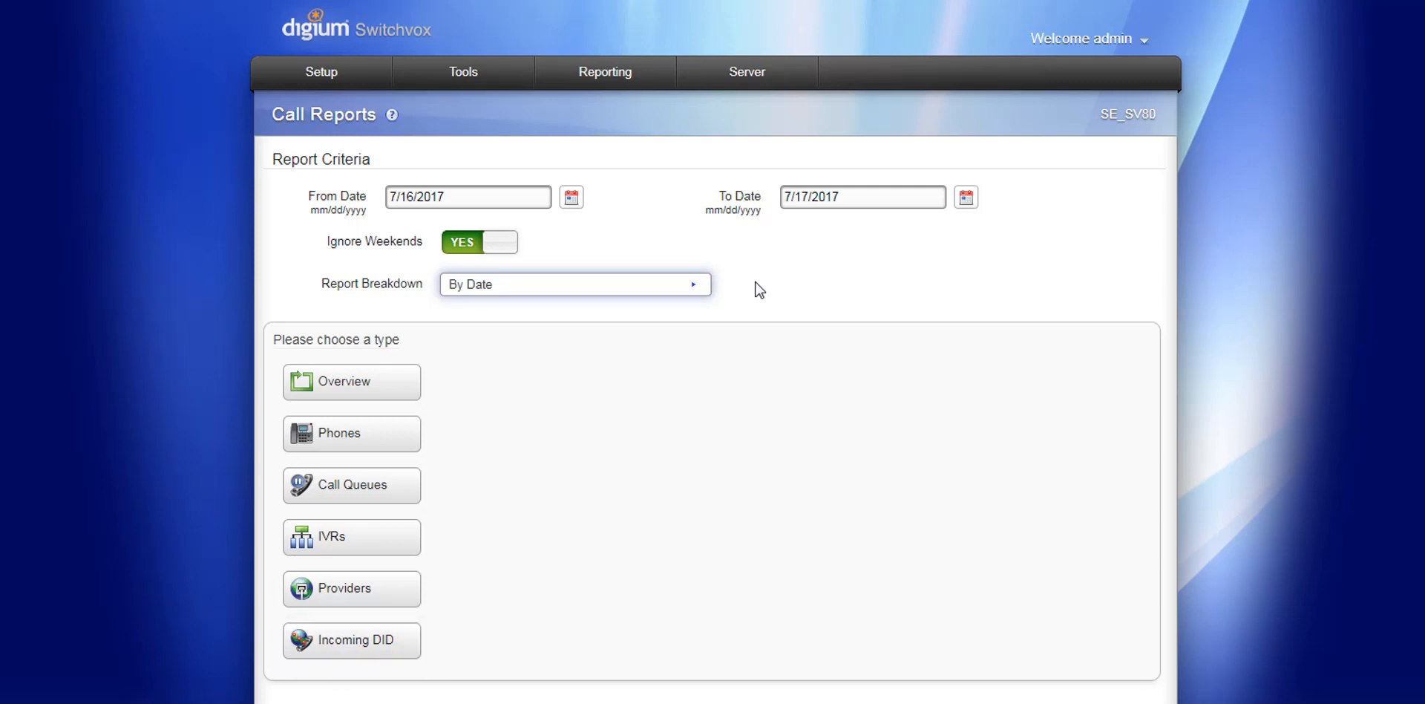
click(344, 380)
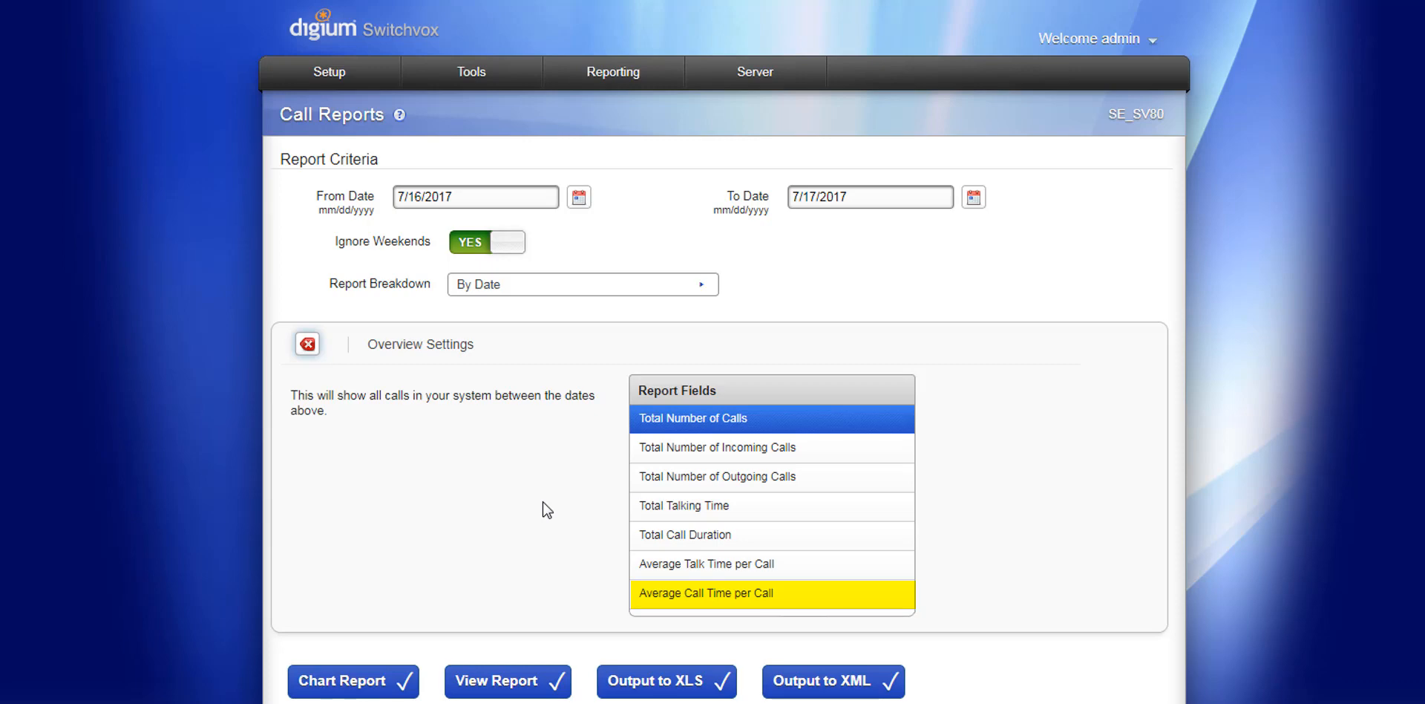
click(308, 344)
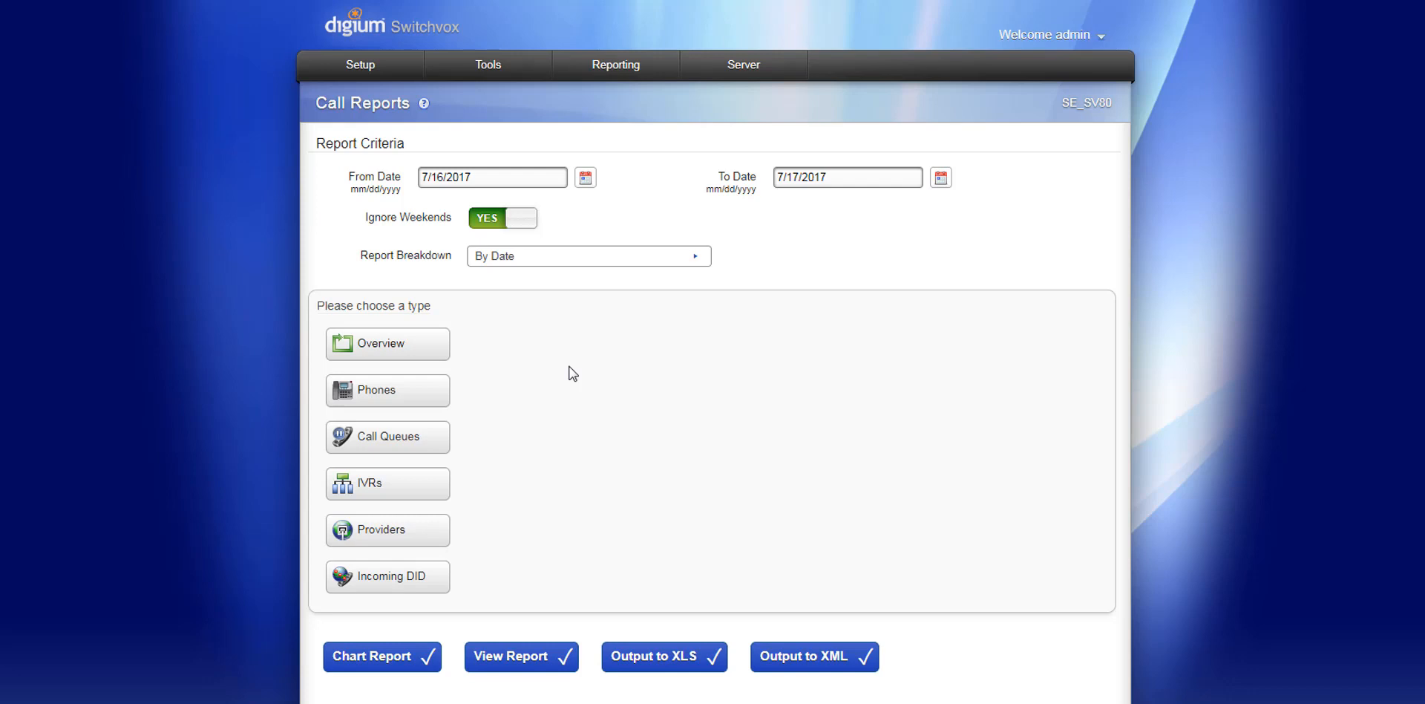
Chart the Overview report's Total Number of Calls by date from 5/15/2017 to 6/15/2017, and close the chart
click(588, 180)
click(943, 182)
click(406, 342)
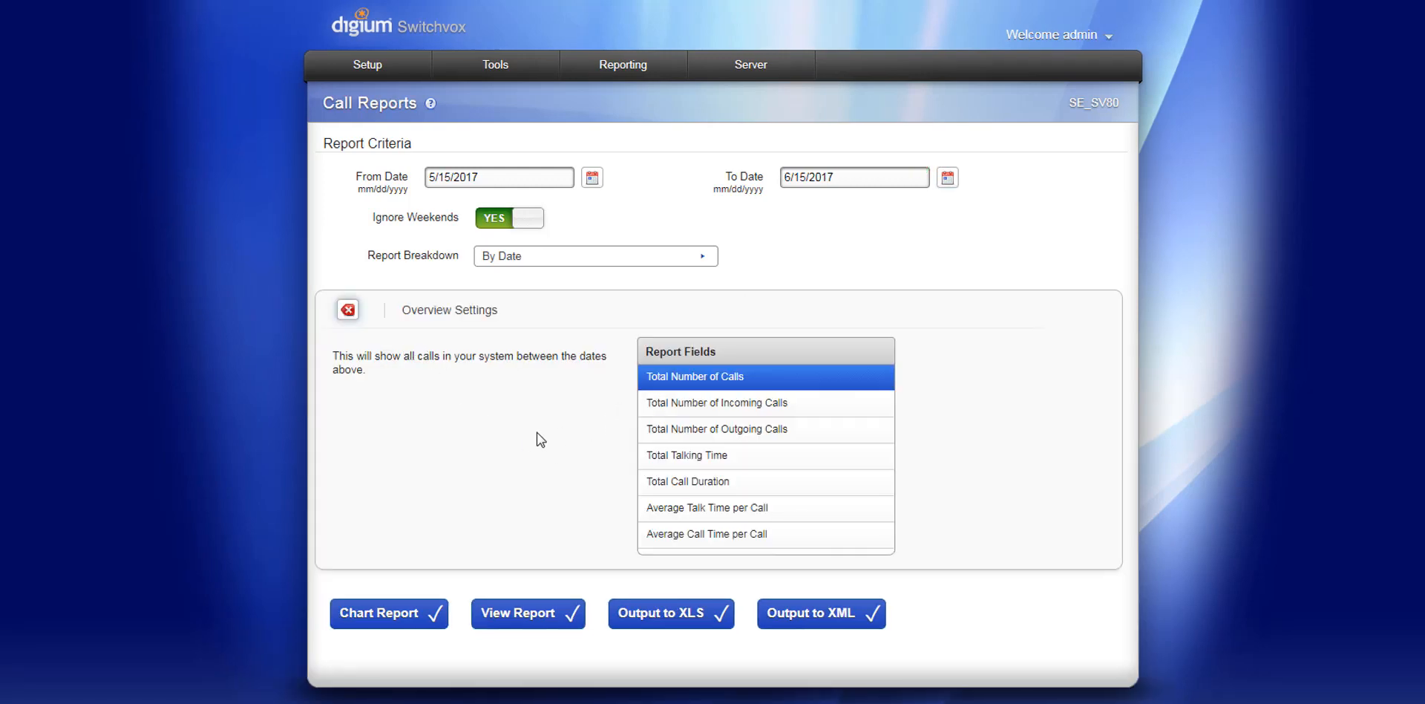
click(397, 616)
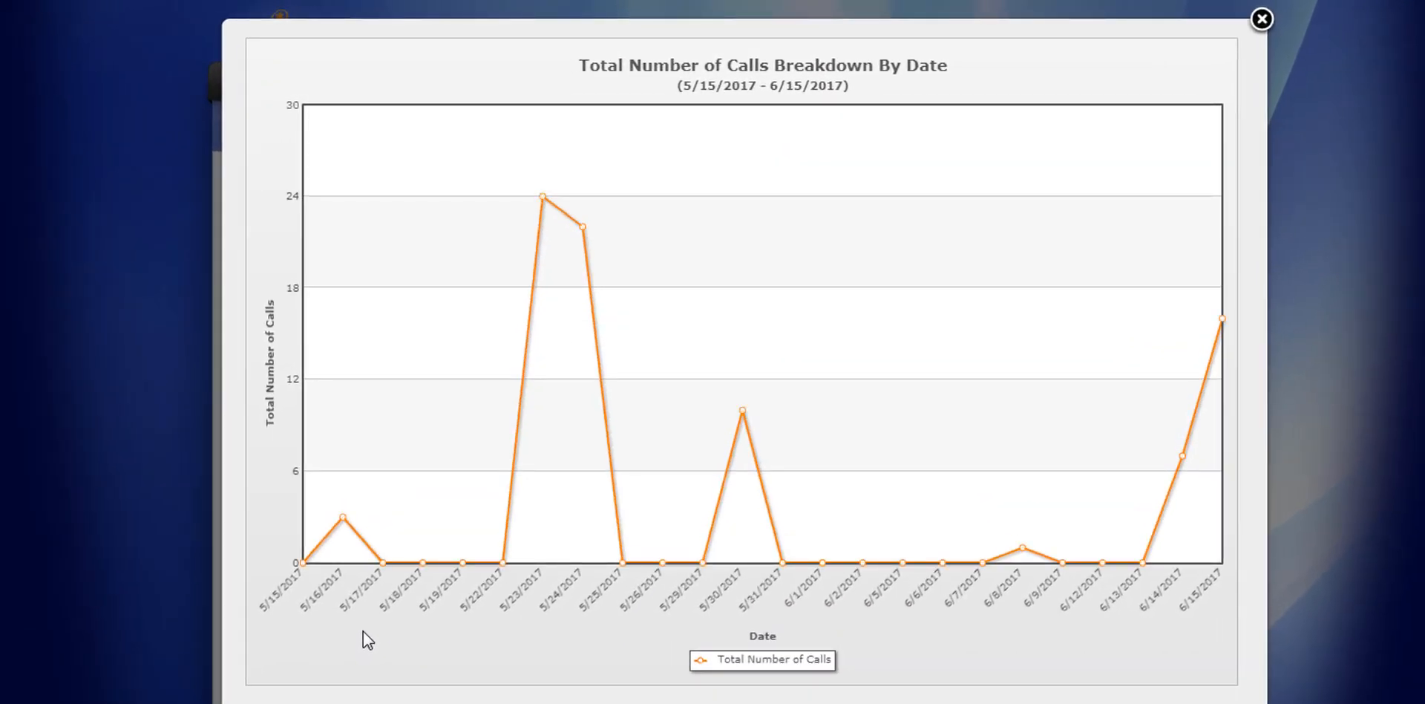
click(1262, 19)
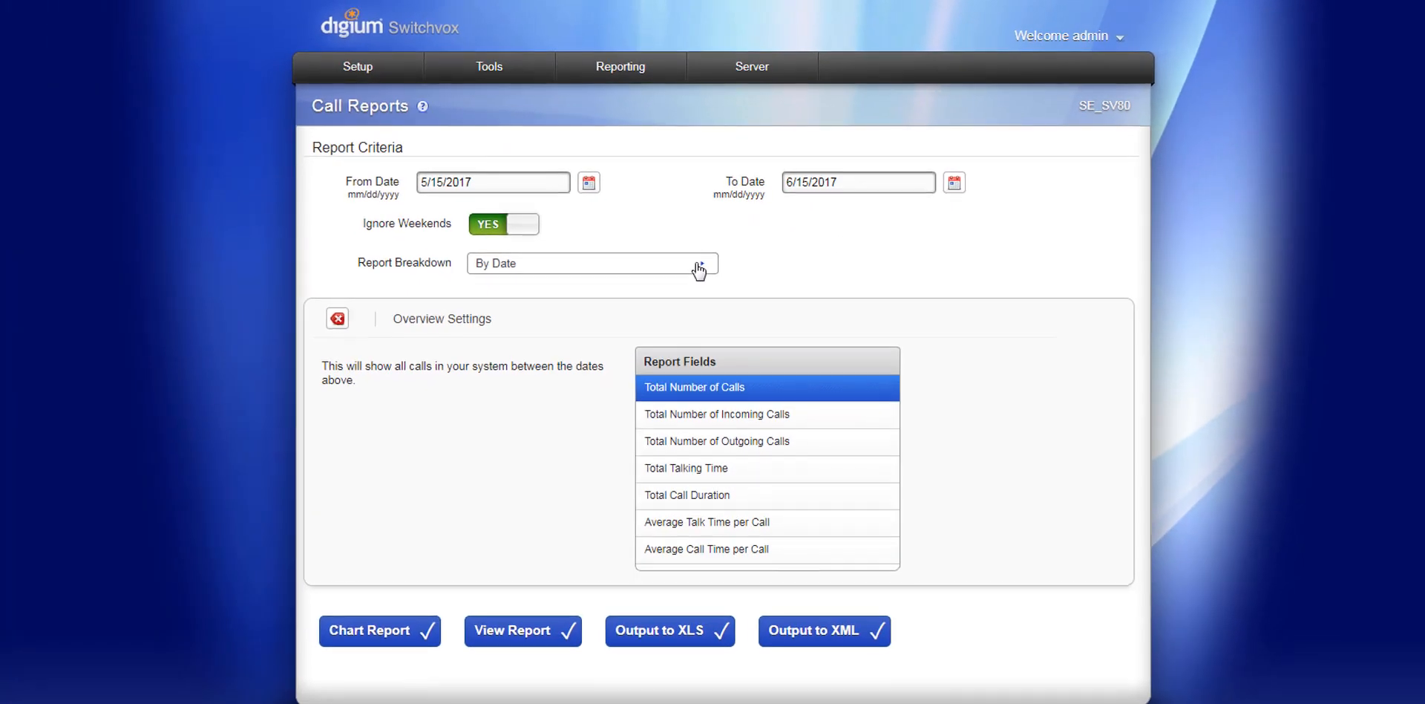
Set the report breakdown to By Account, chart the total number of calls, and close the chart
click(696, 294)
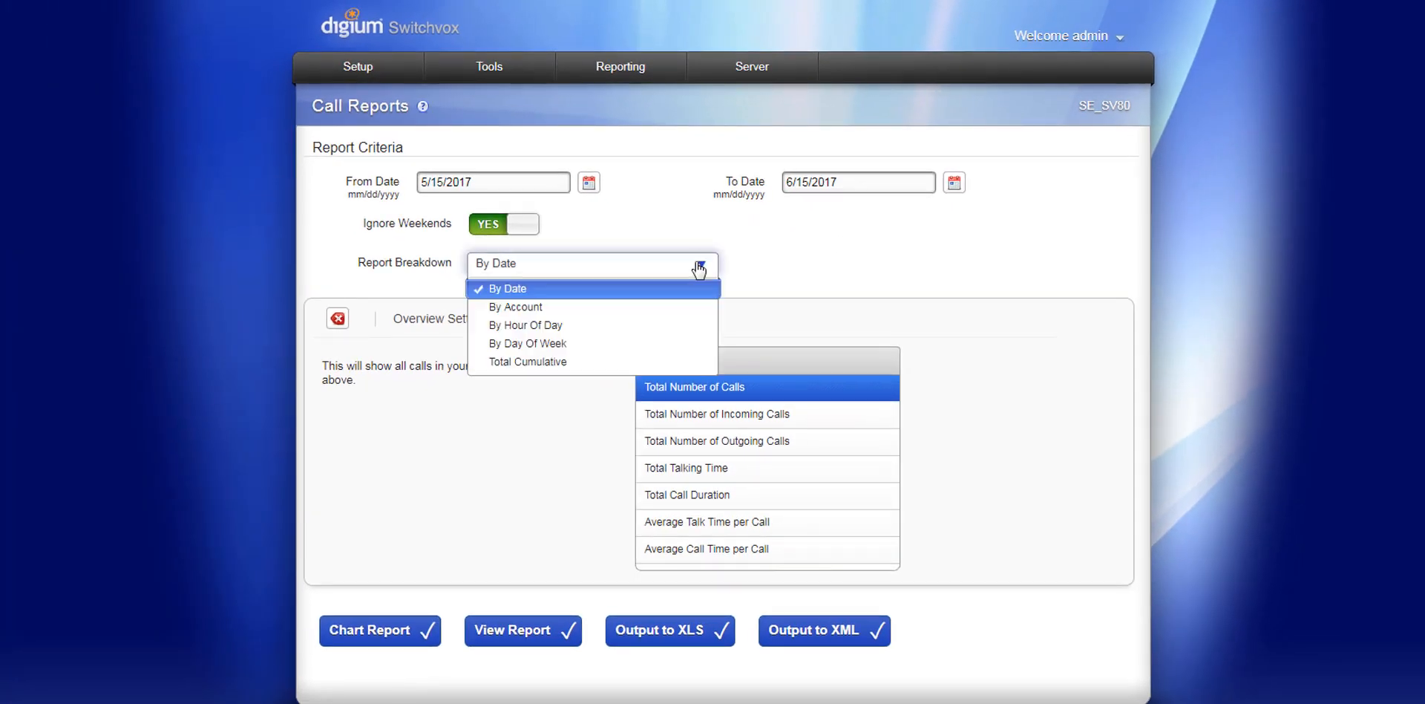
click(650, 310)
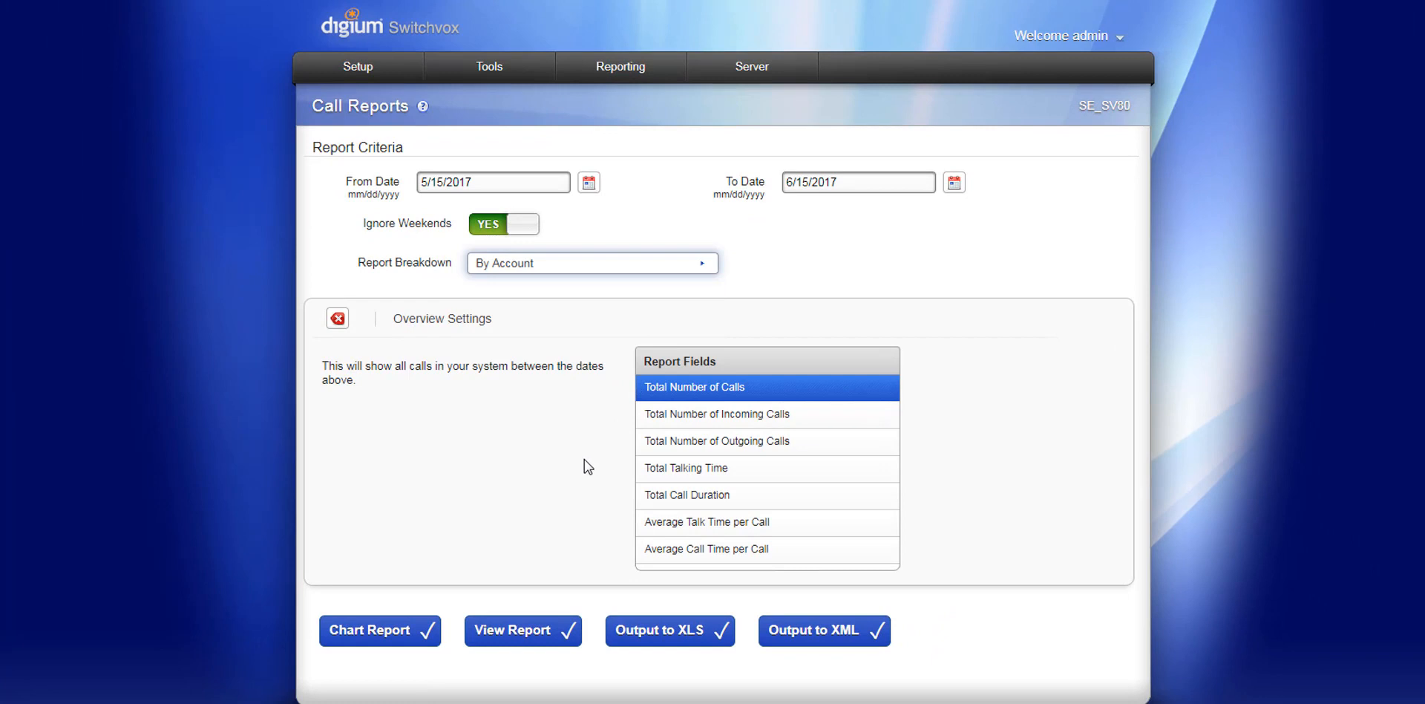
click(398, 628)
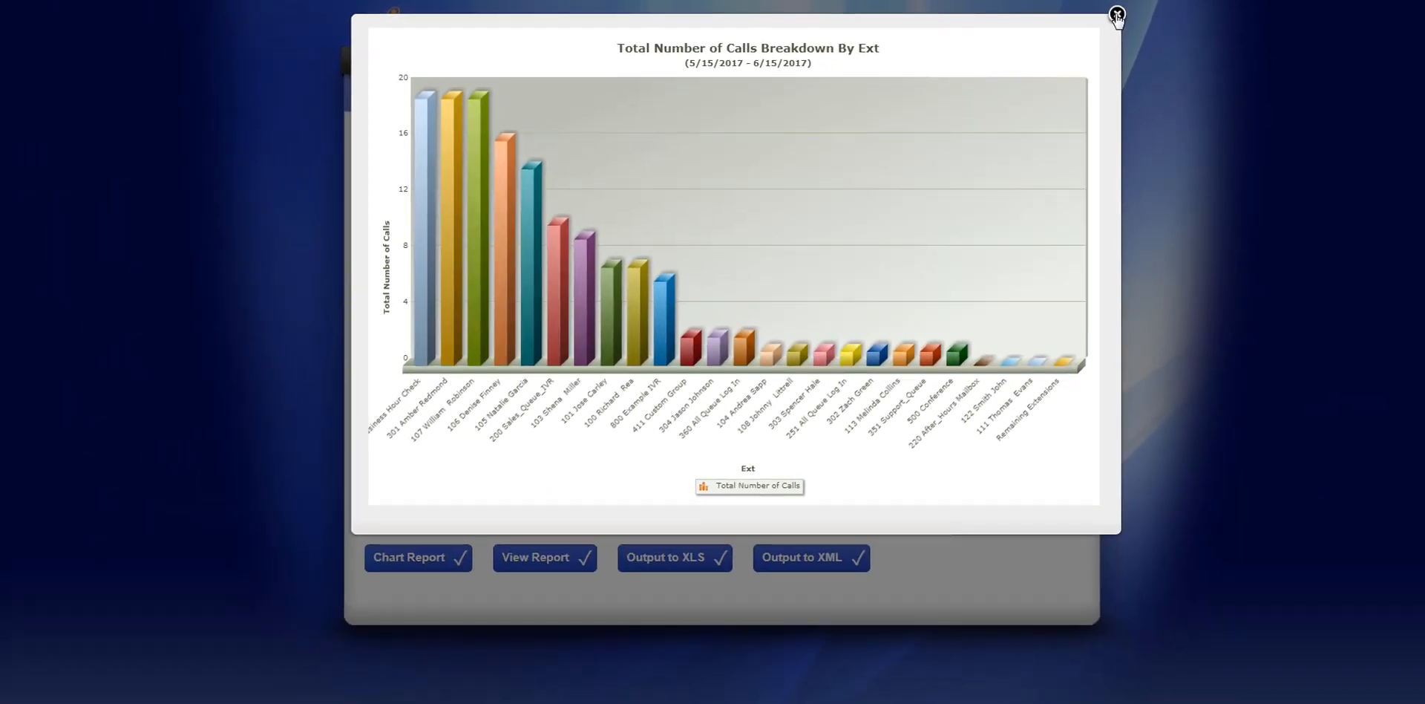
click(1116, 16)
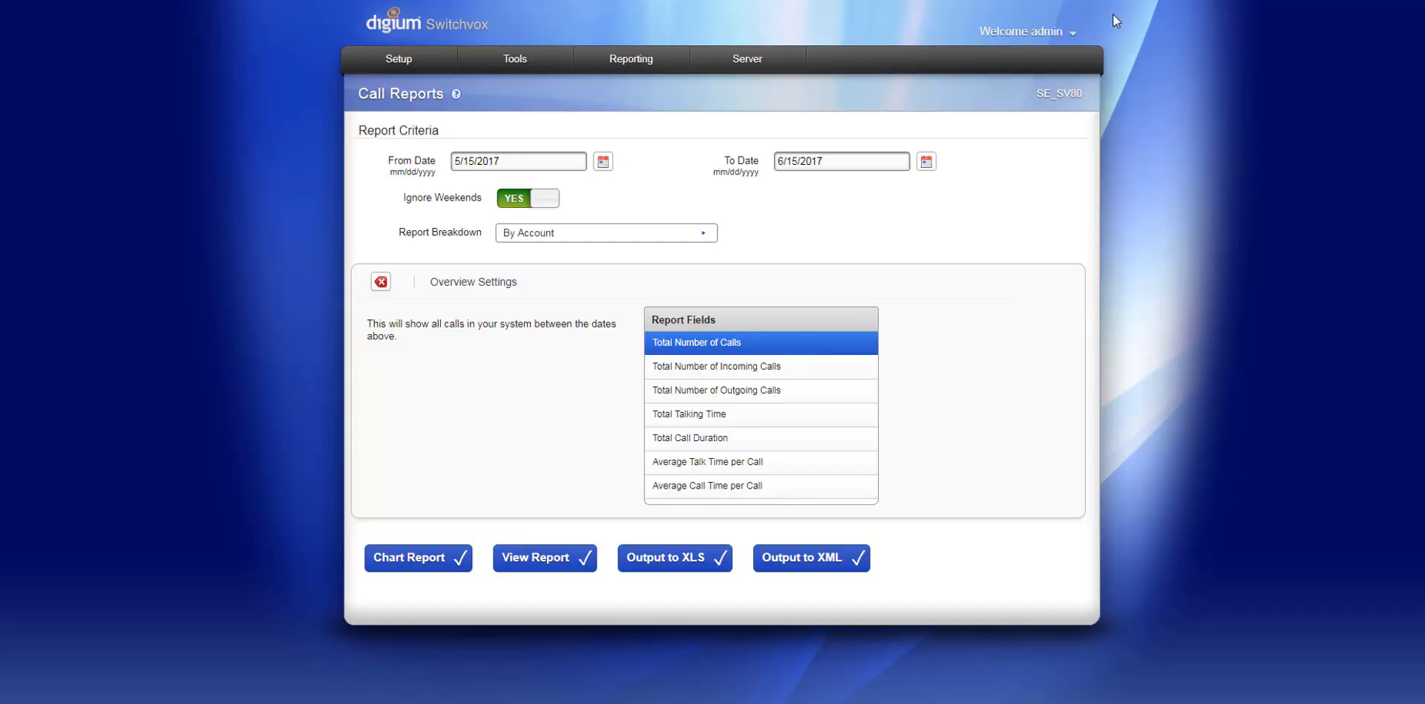
Add all remaining report fields, from Total Number of Incoming Calls to Average Call Time per Call, and view the report
ctrl+click(716, 366)
ctrl+click(716, 392)
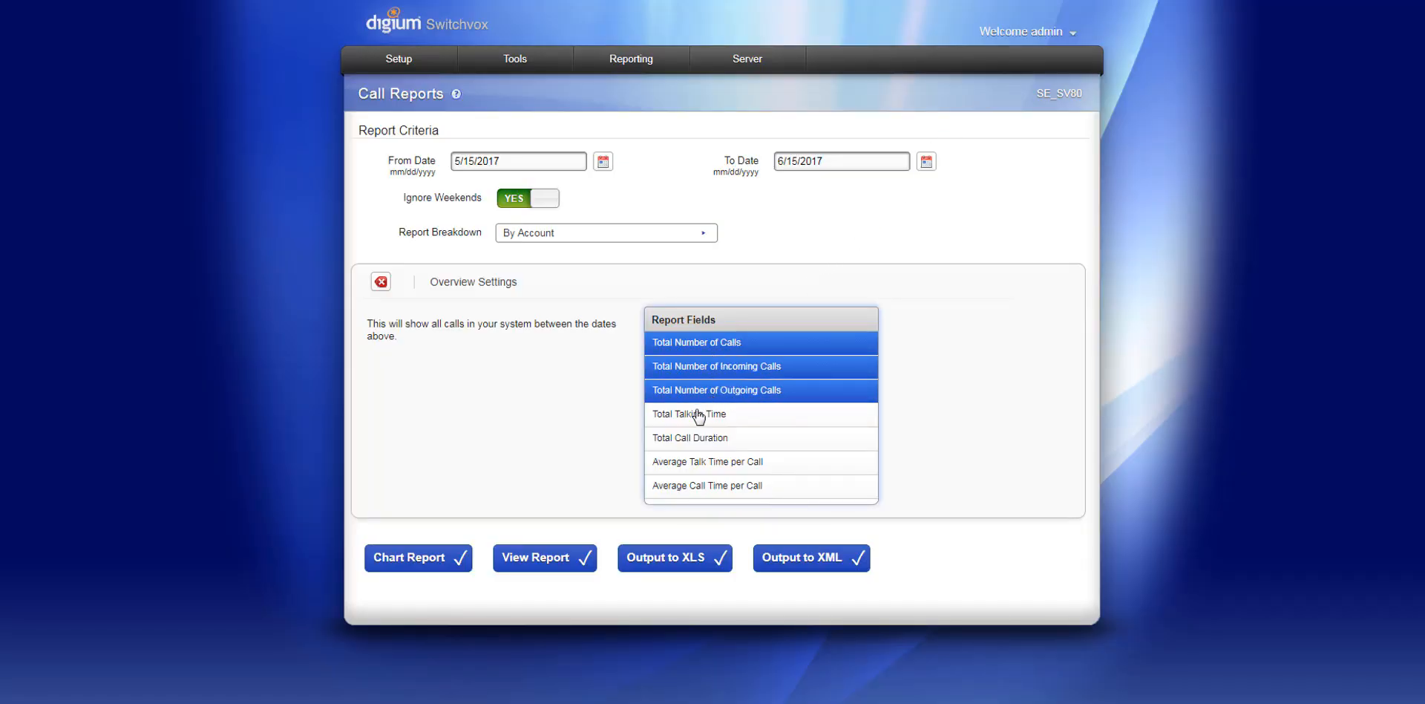
ctrl+click(701, 414)
ctrl+click(698, 438)
ctrl+click(698, 463)
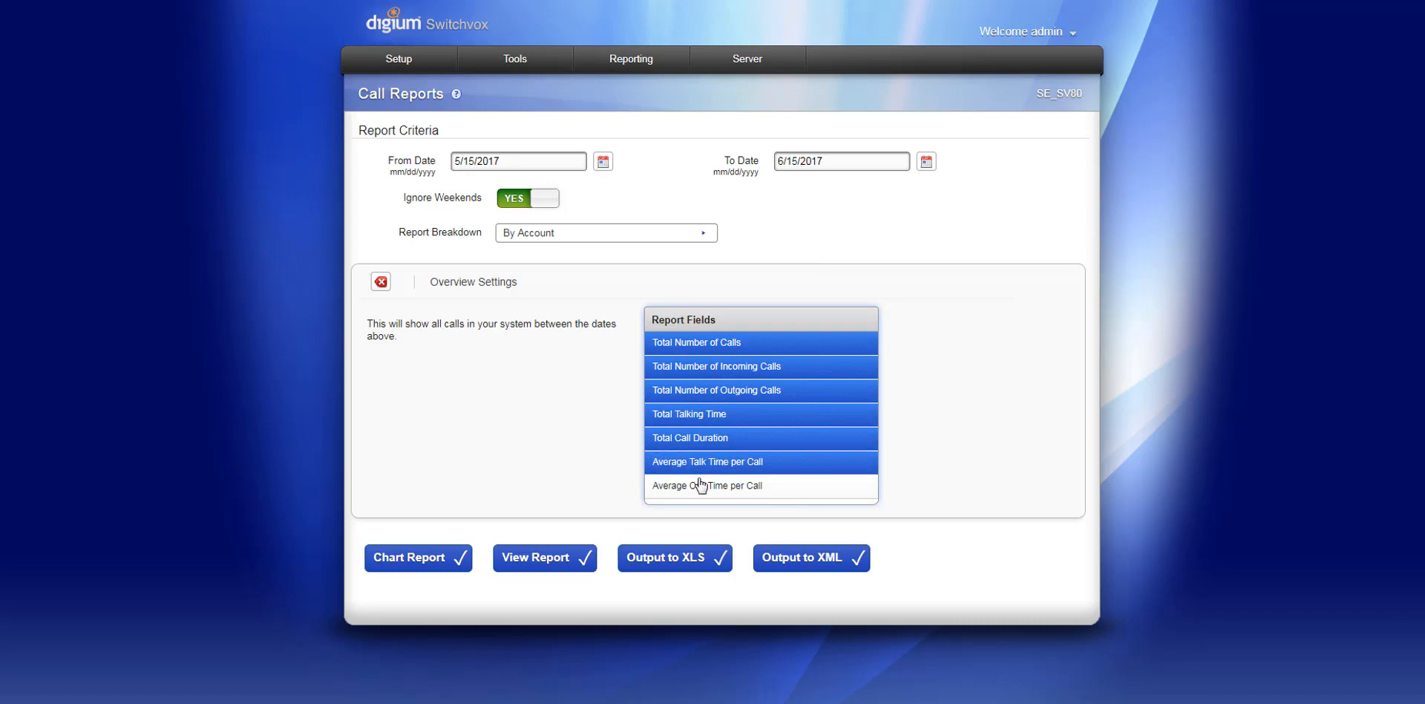
ctrl+click(702, 486)
click(544, 557)
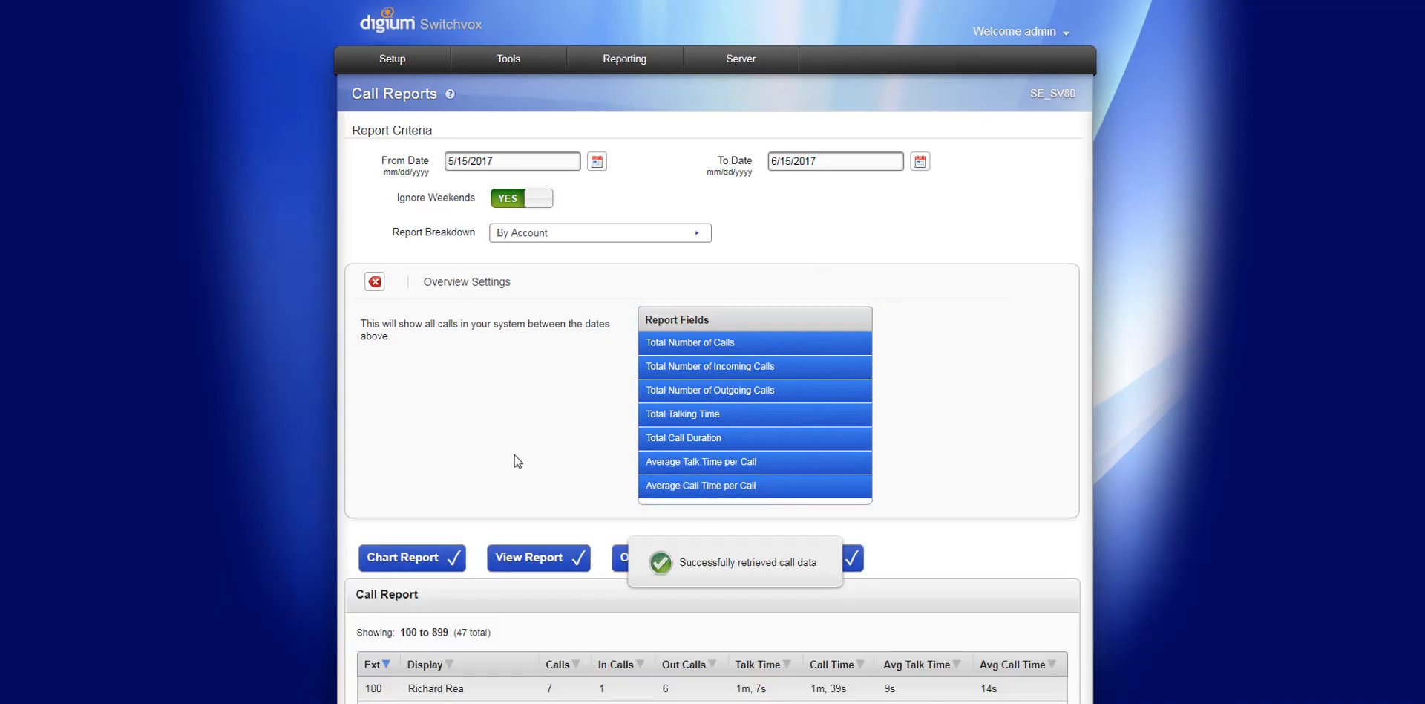
Sort the call report table by display name in descending order
scroll(518, 461, down, 7)
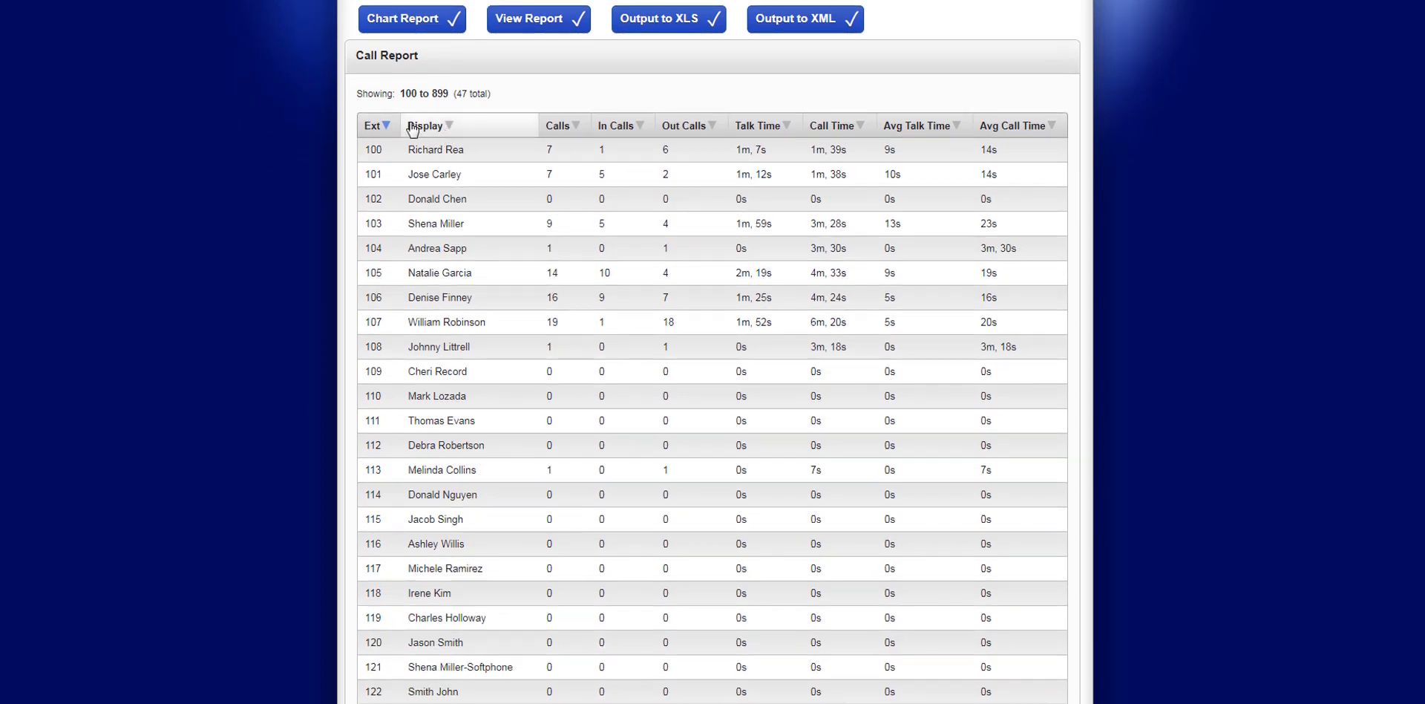
click(434, 126)
click(432, 127)
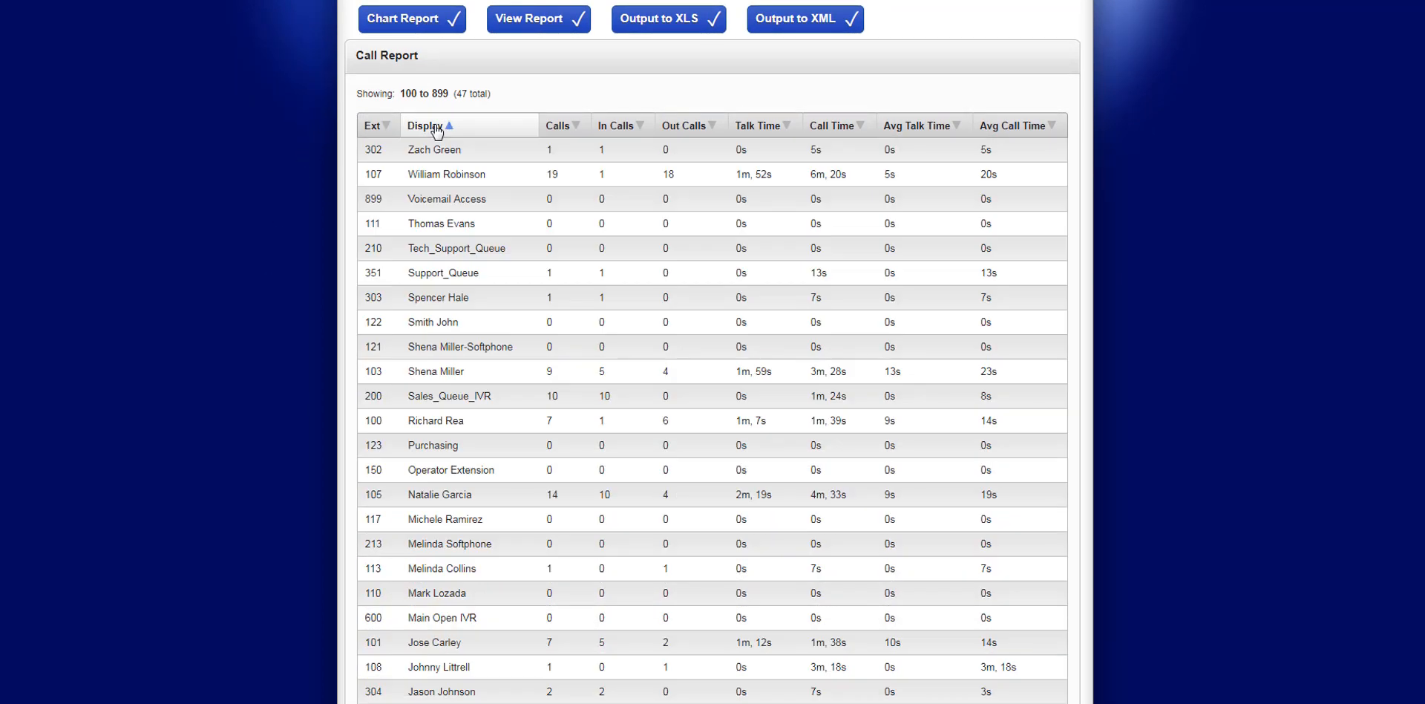
scroll(306, 158, up, 7)
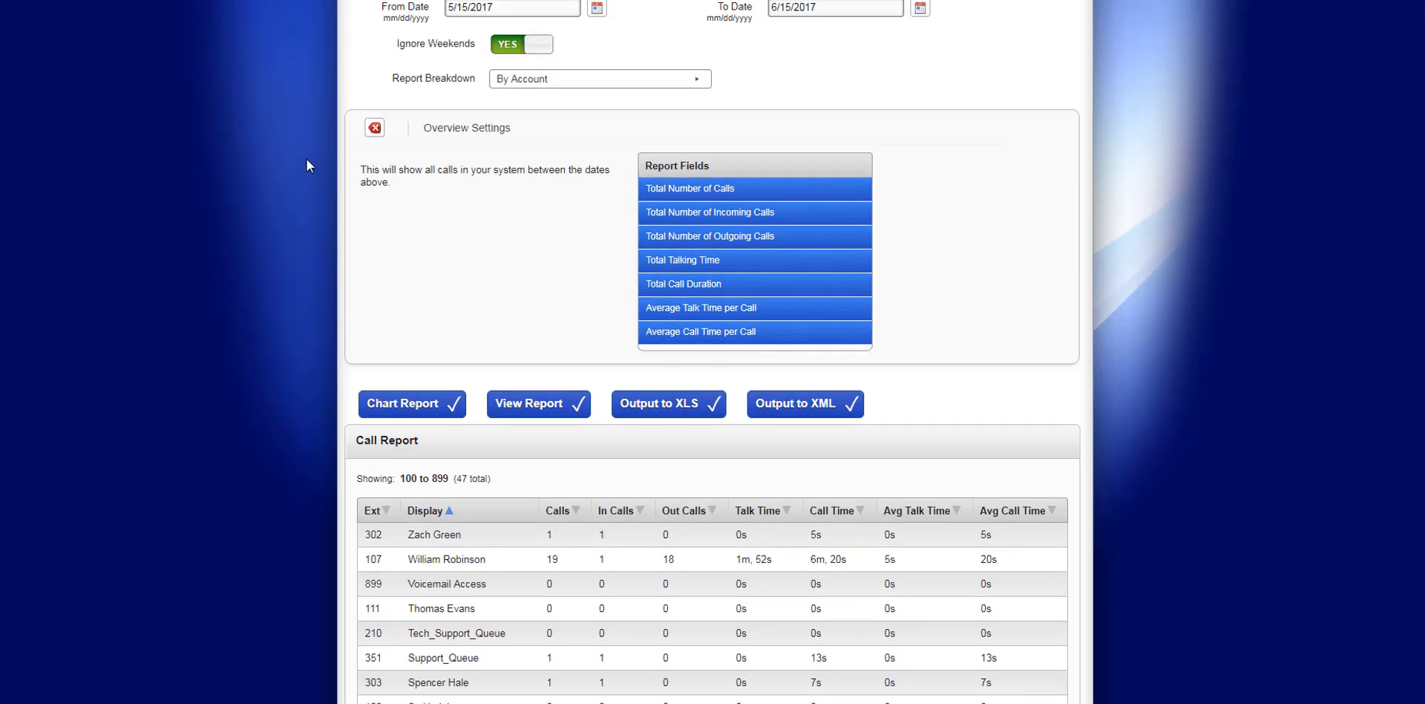
Open Queue Logs and set the log to ignore weekends
click(626, 57)
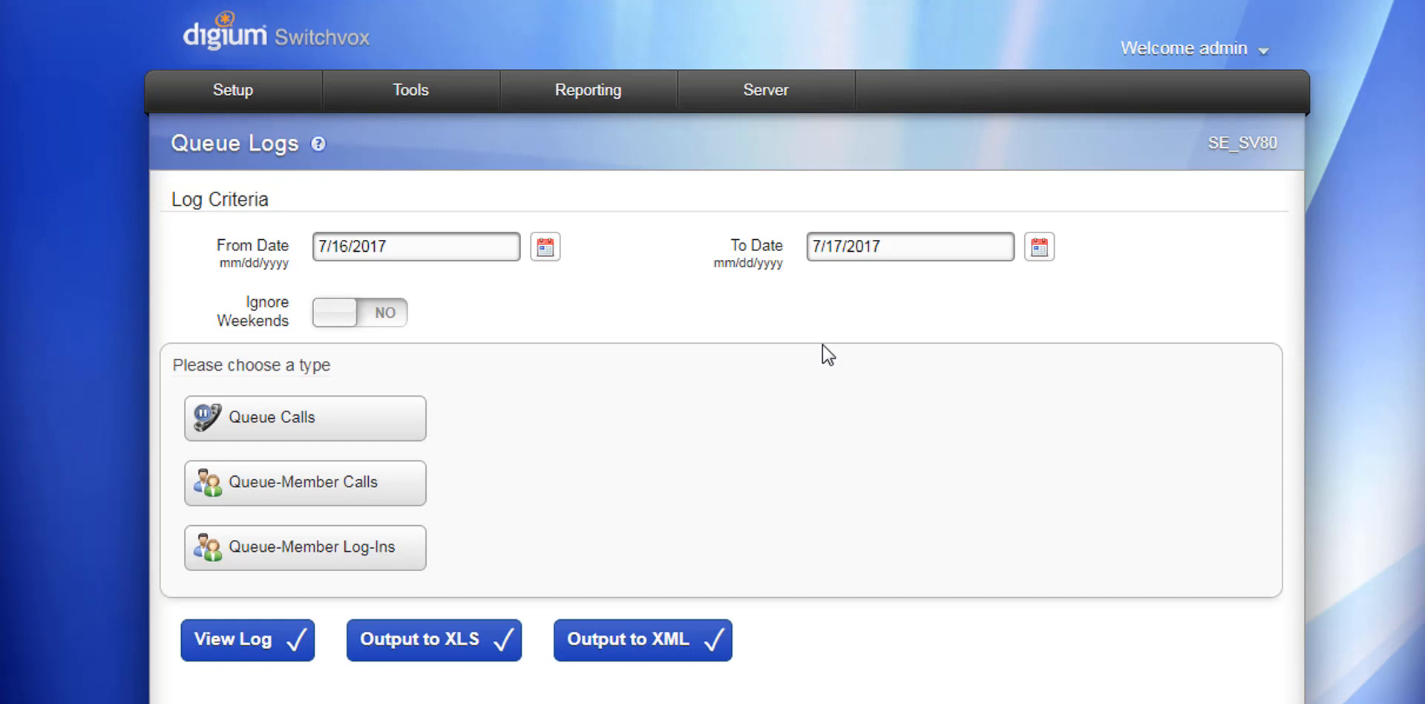
click(365, 312)
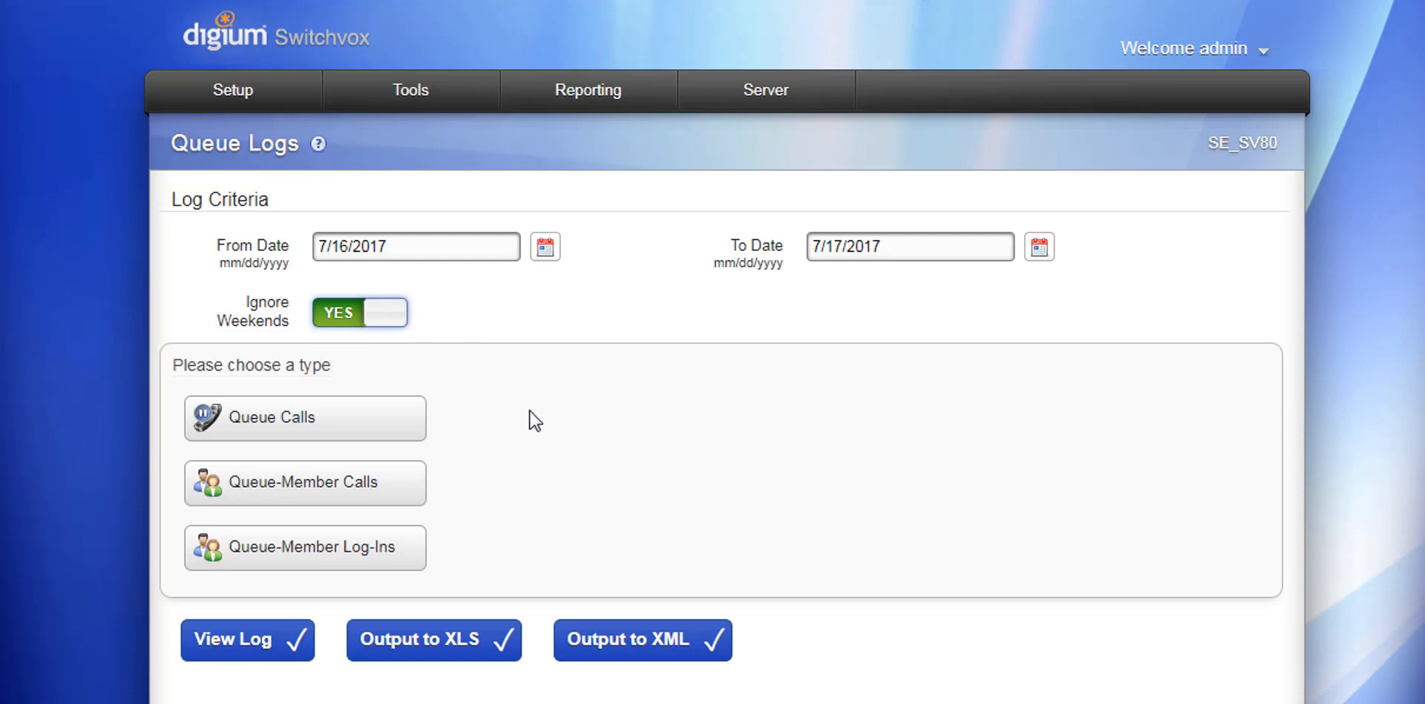
Examine the settings for Queue Calls, Queue-Member Calls and Queue-Member Log-Ins, returning to the type selection after each
click(393, 419)
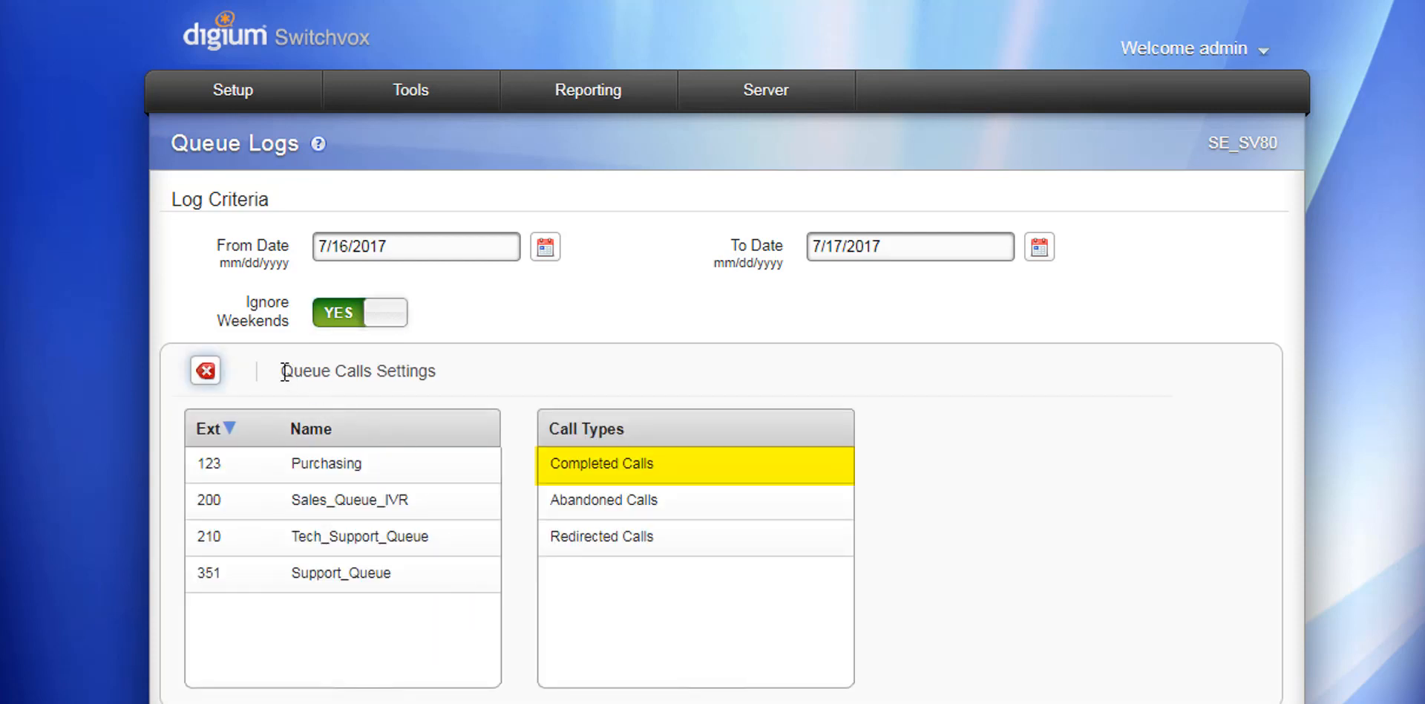
click(207, 373)
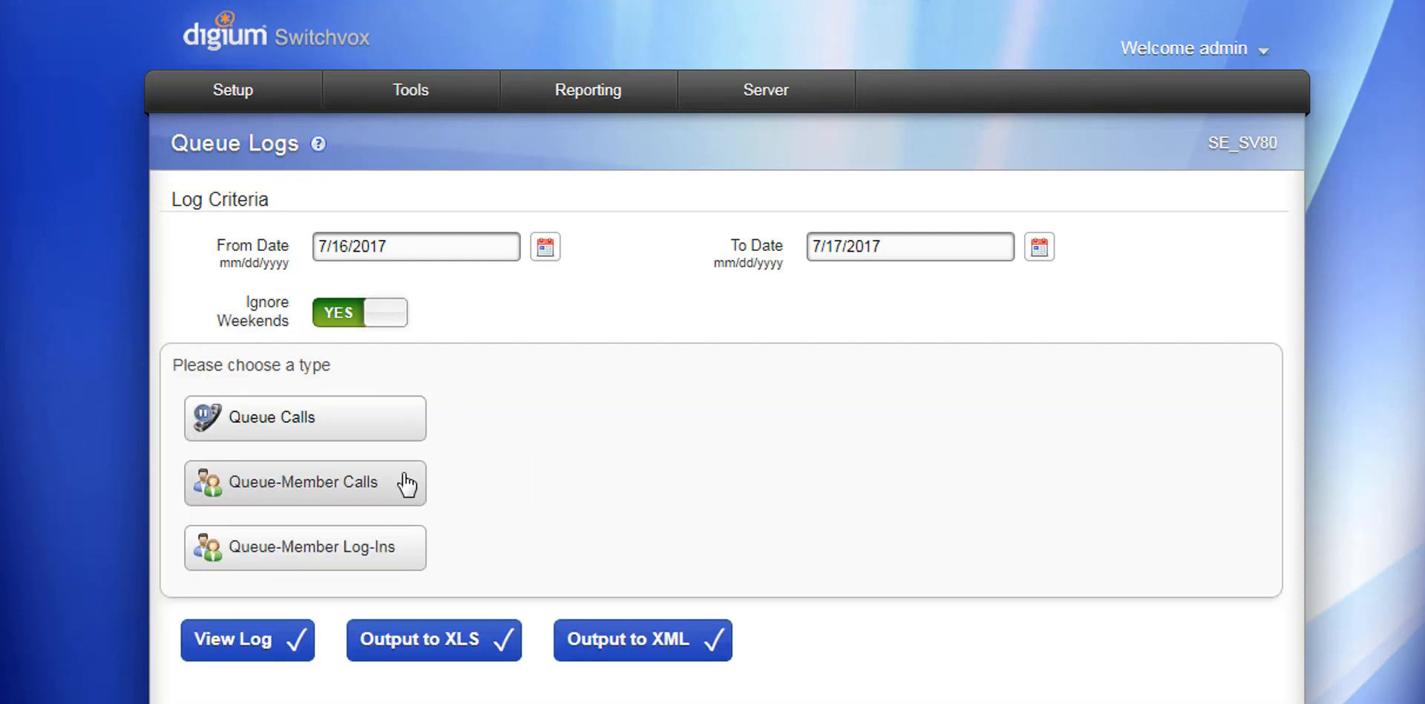
click(383, 486)
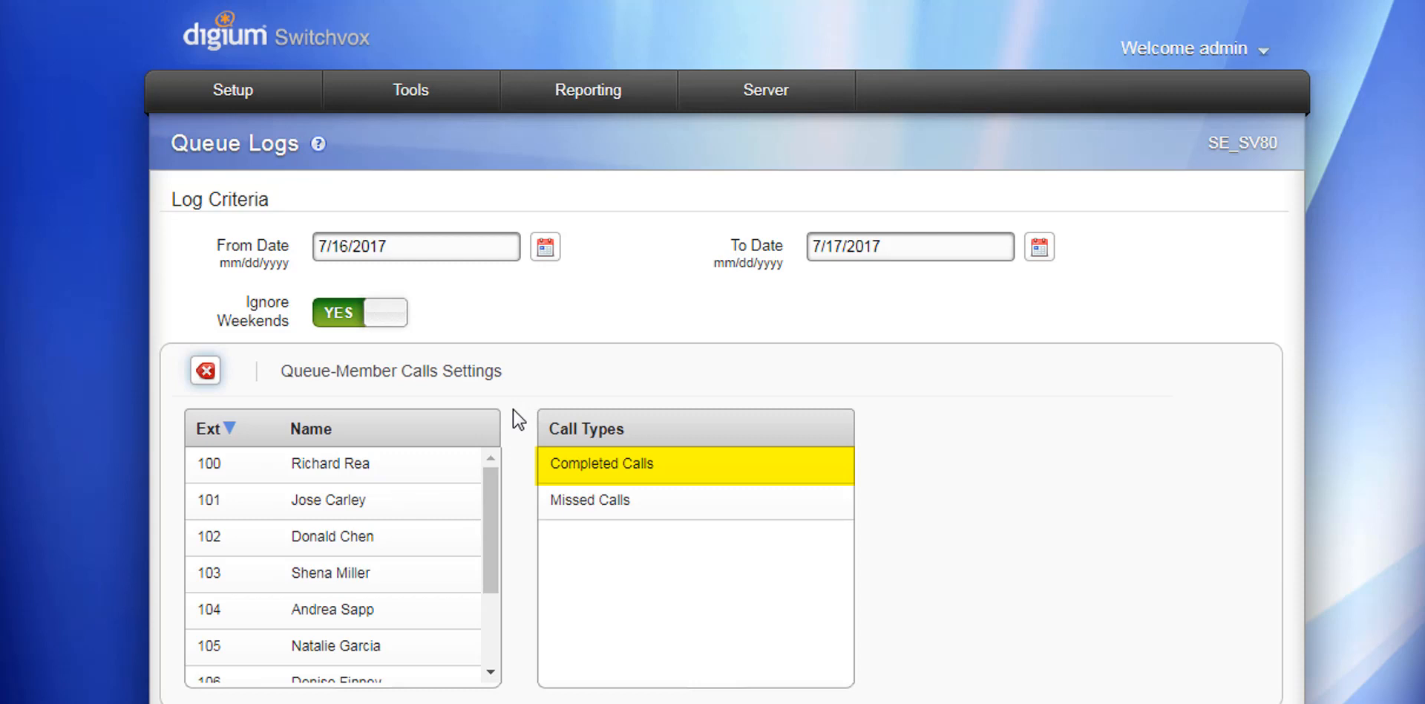
click(206, 370)
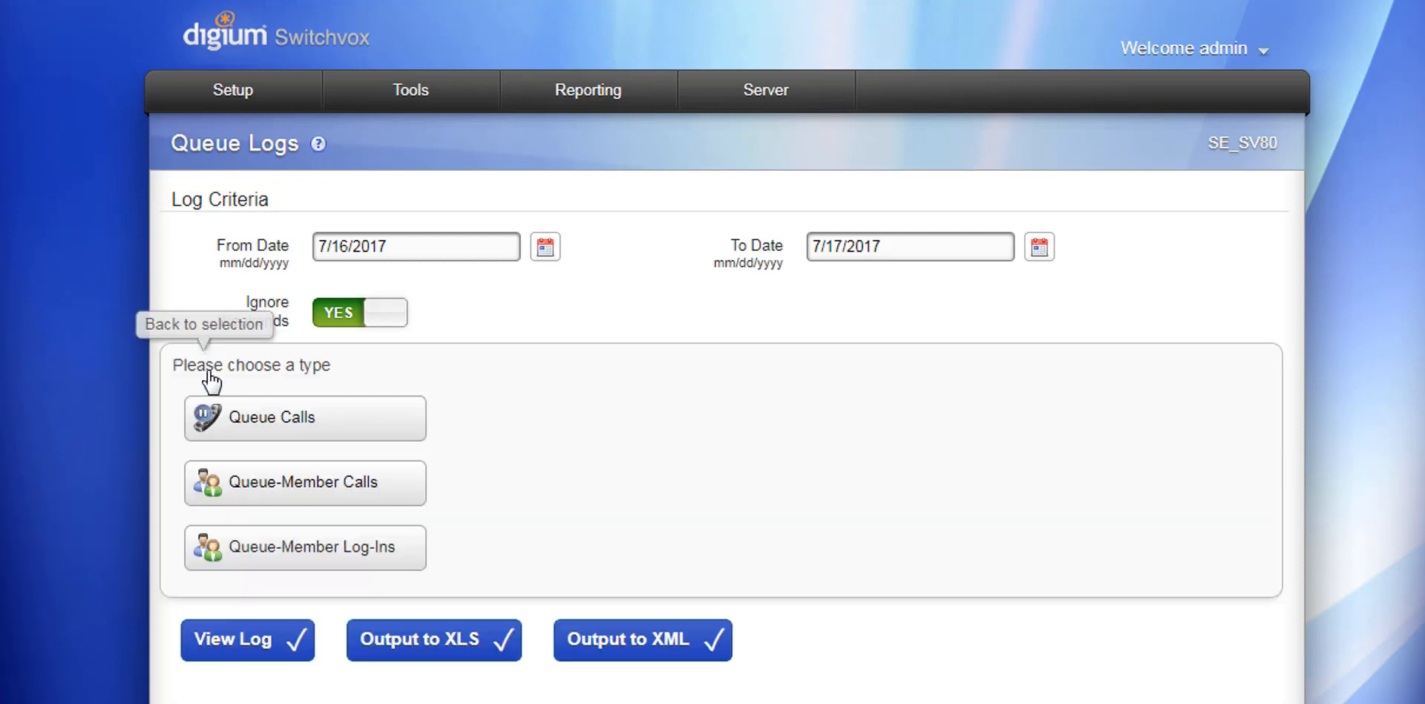
click(299, 564)
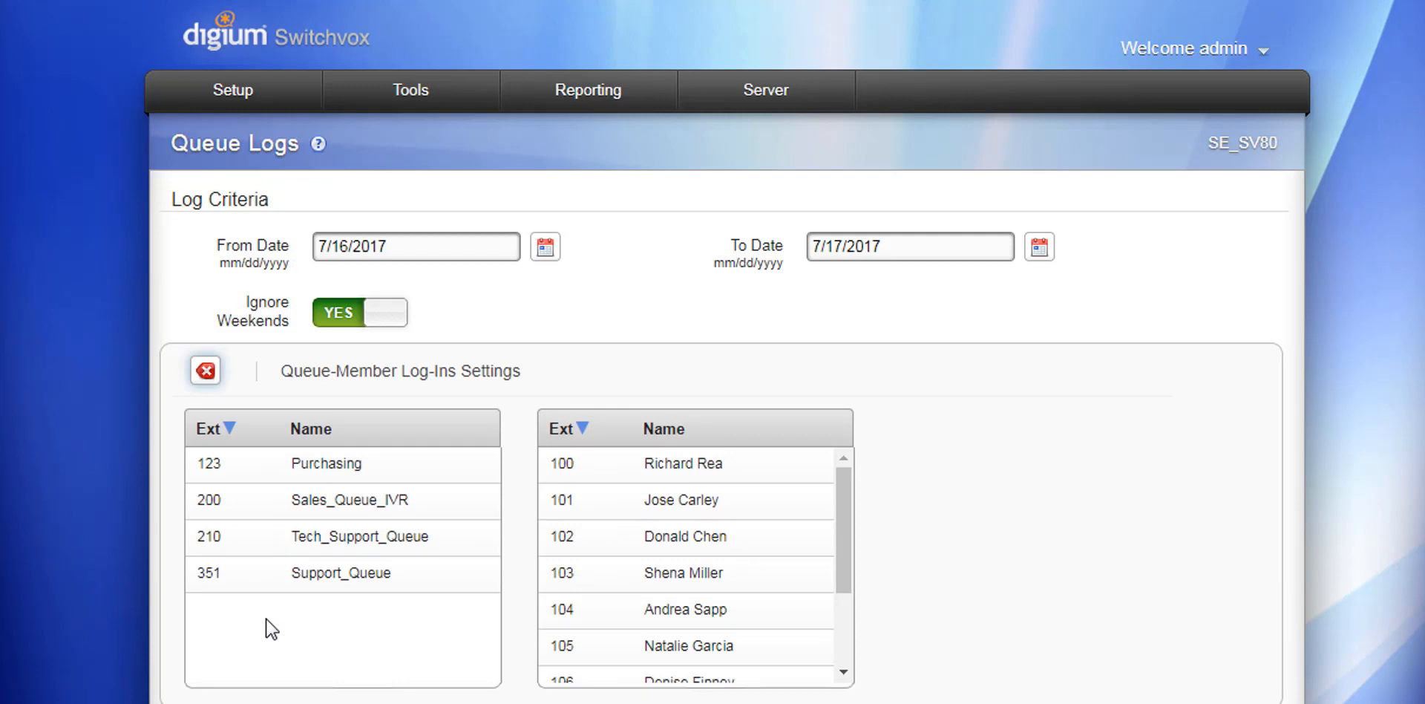
click(206, 371)
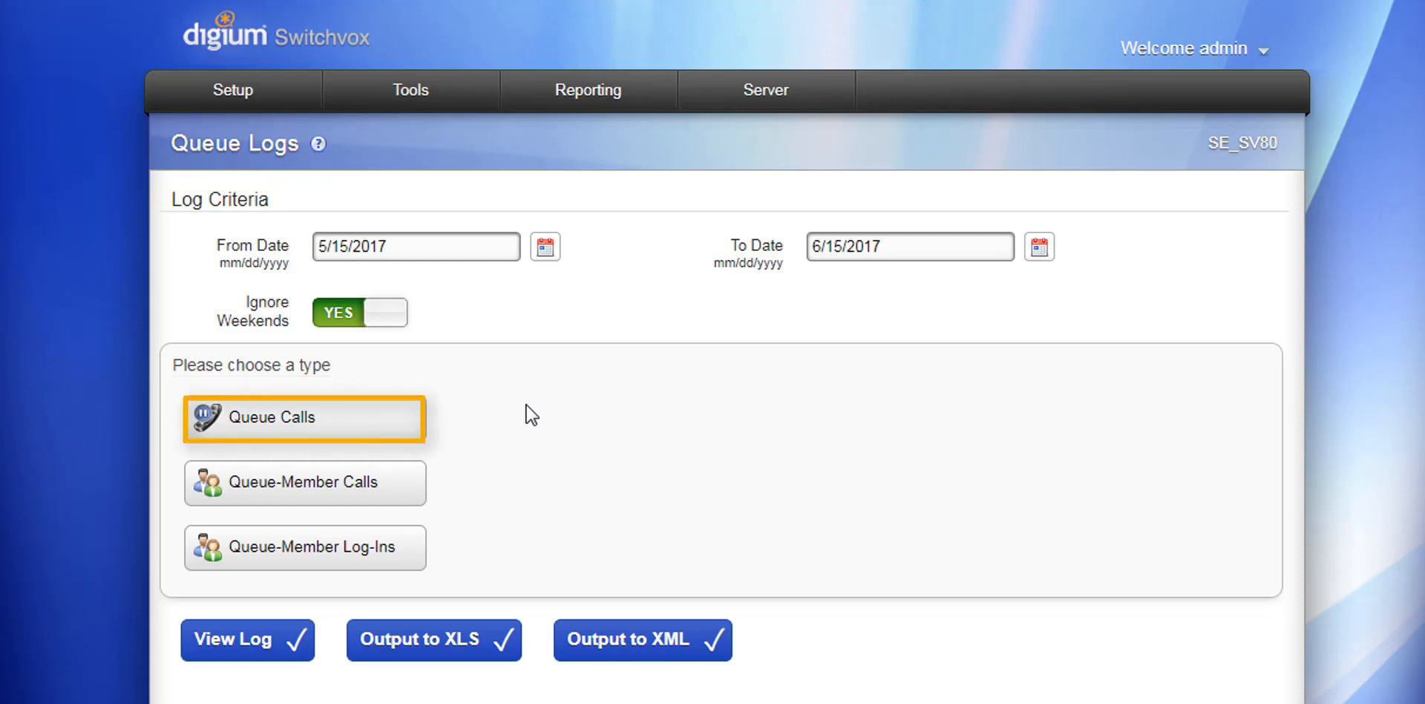
Set up a Queue Calls log from 5/15/2017 to 6/15/2017 with all four queues and completed, abandoned and redirected calls
click(347, 423)
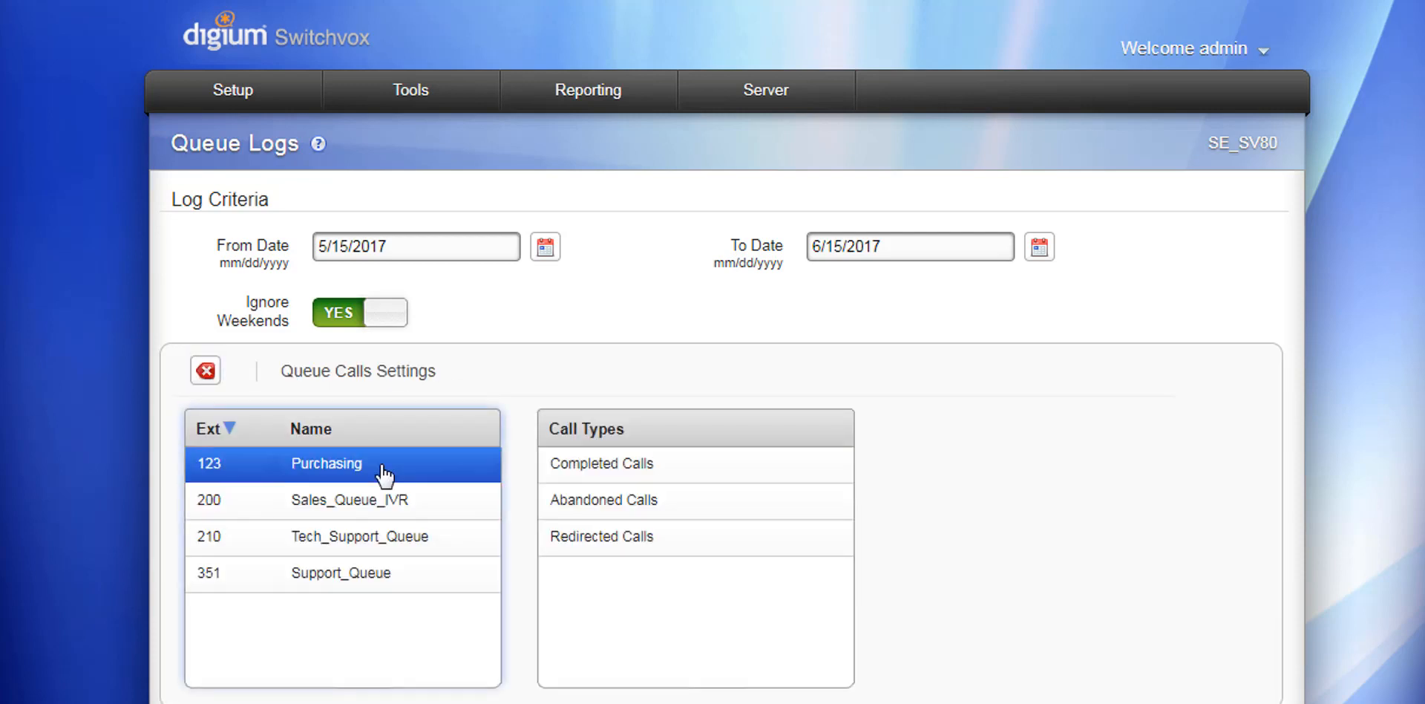
ctrl+click(367, 509)
ctrl+click(372, 535)
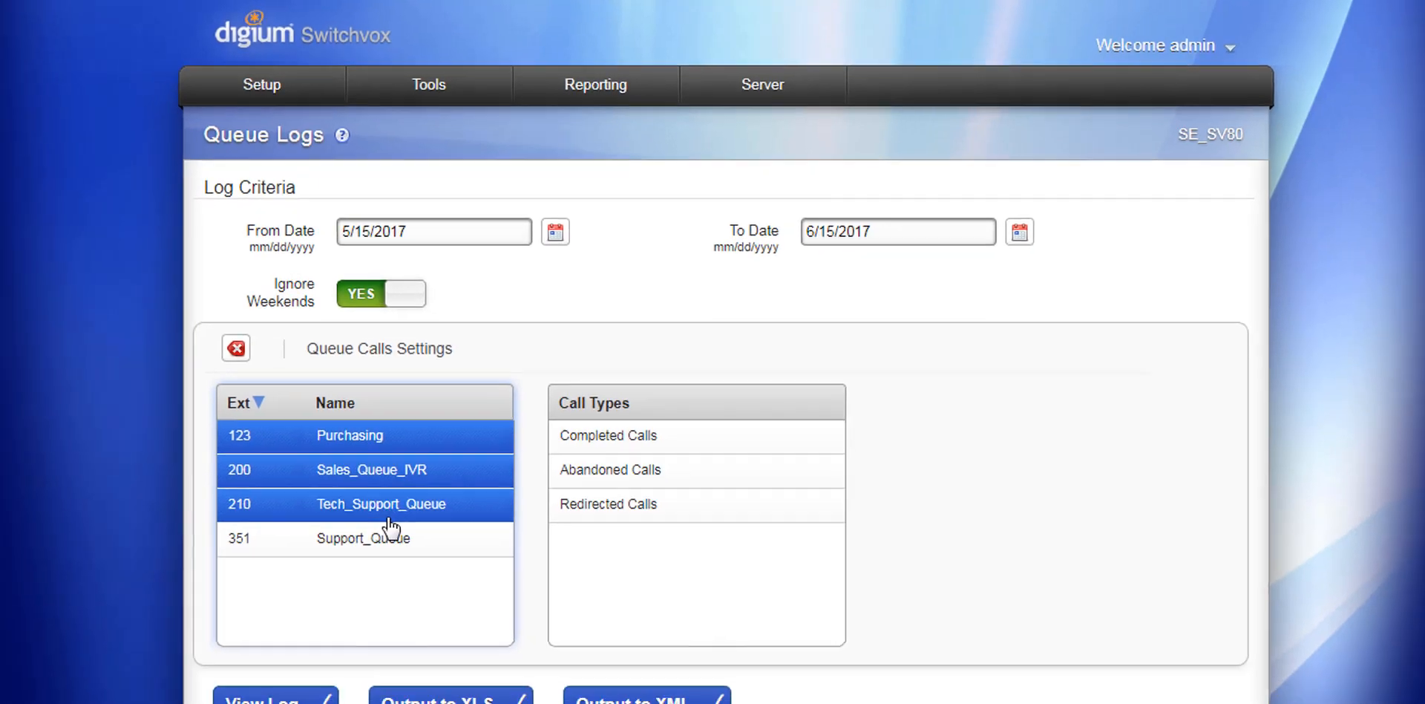
ctrl+click(369, 576)
drag(578, 340, 630, 416)
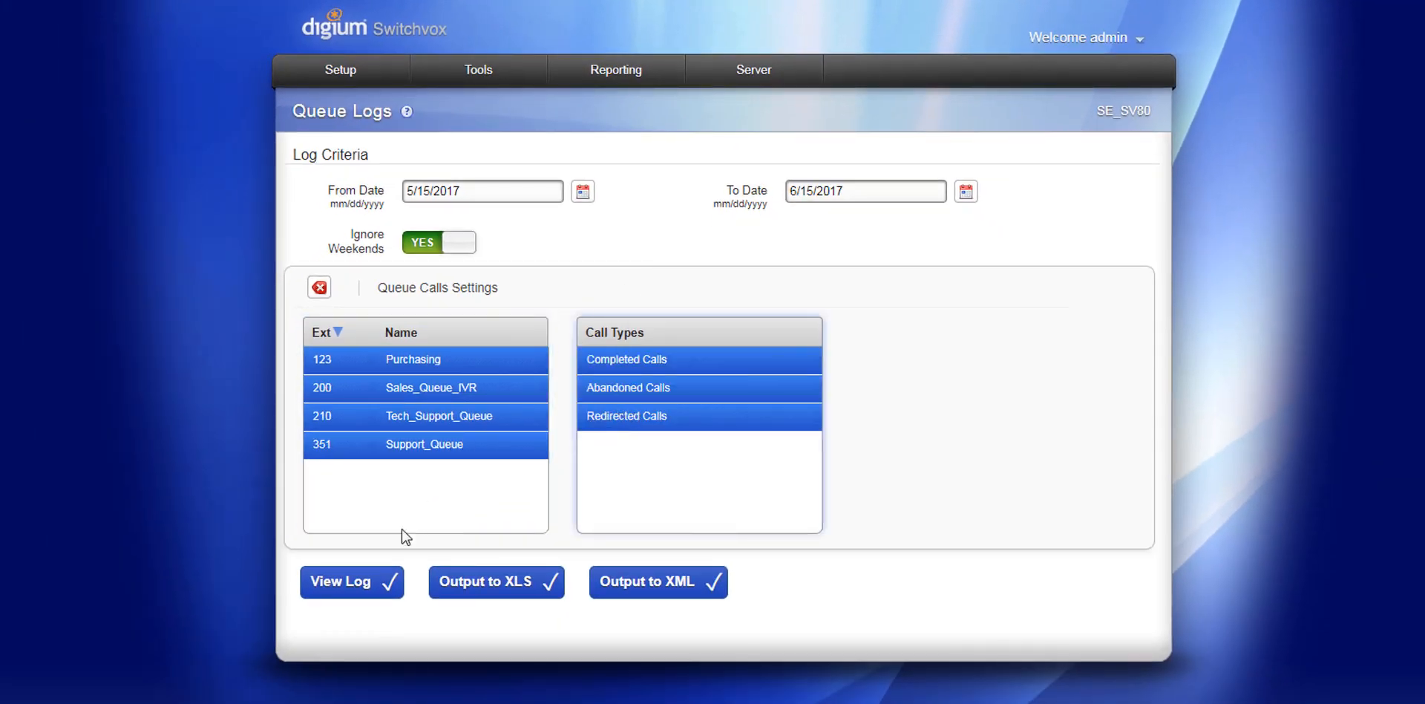
View the queue log and inspect the call stats of the abandoned call from 6/15/2017 4:00 PM
click(362, 586)
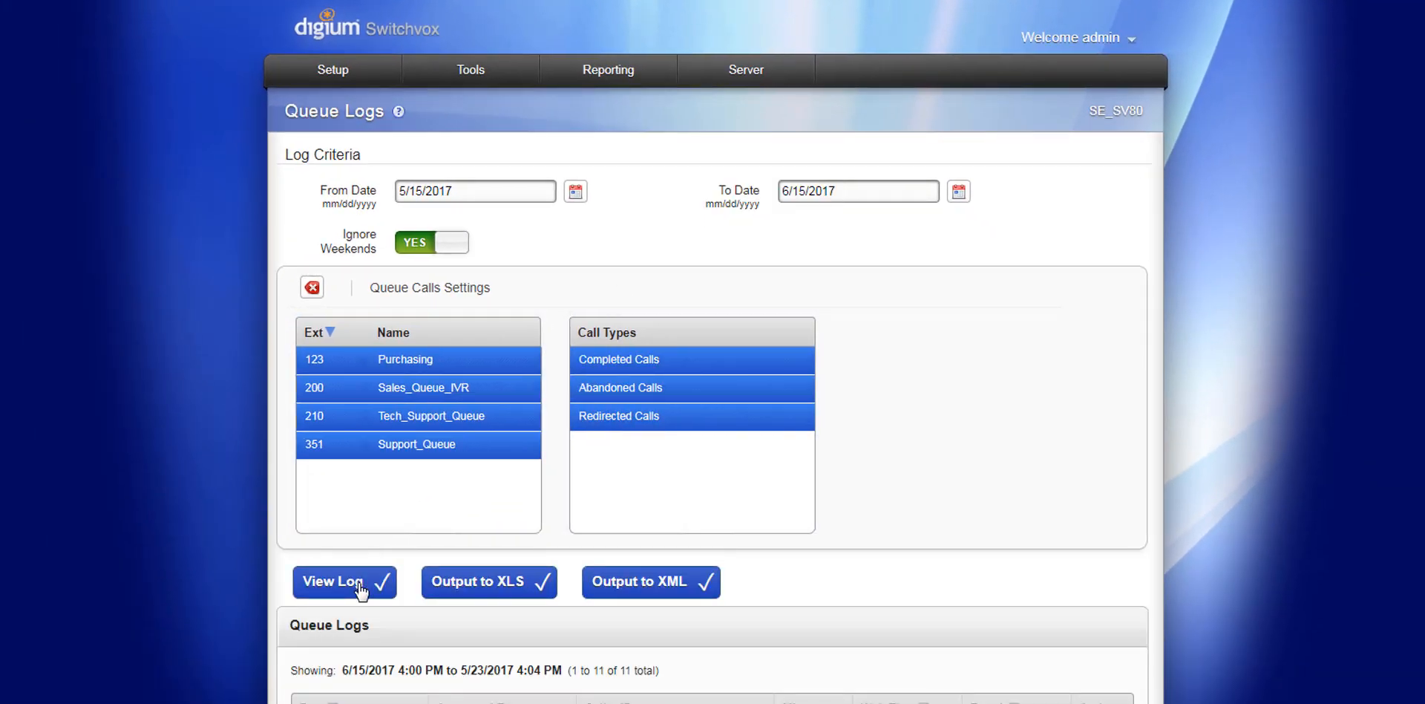
scroll(359, 590, down, 5)
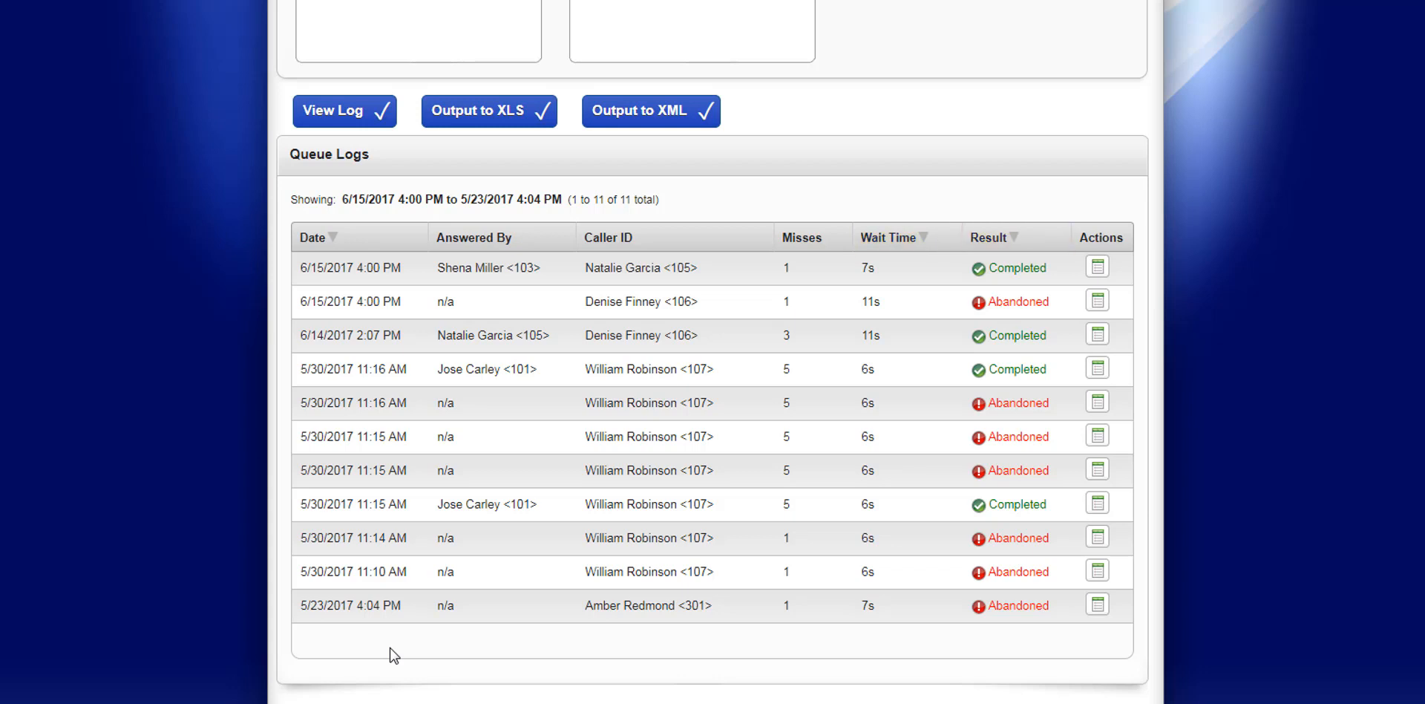
click(1100, 301)
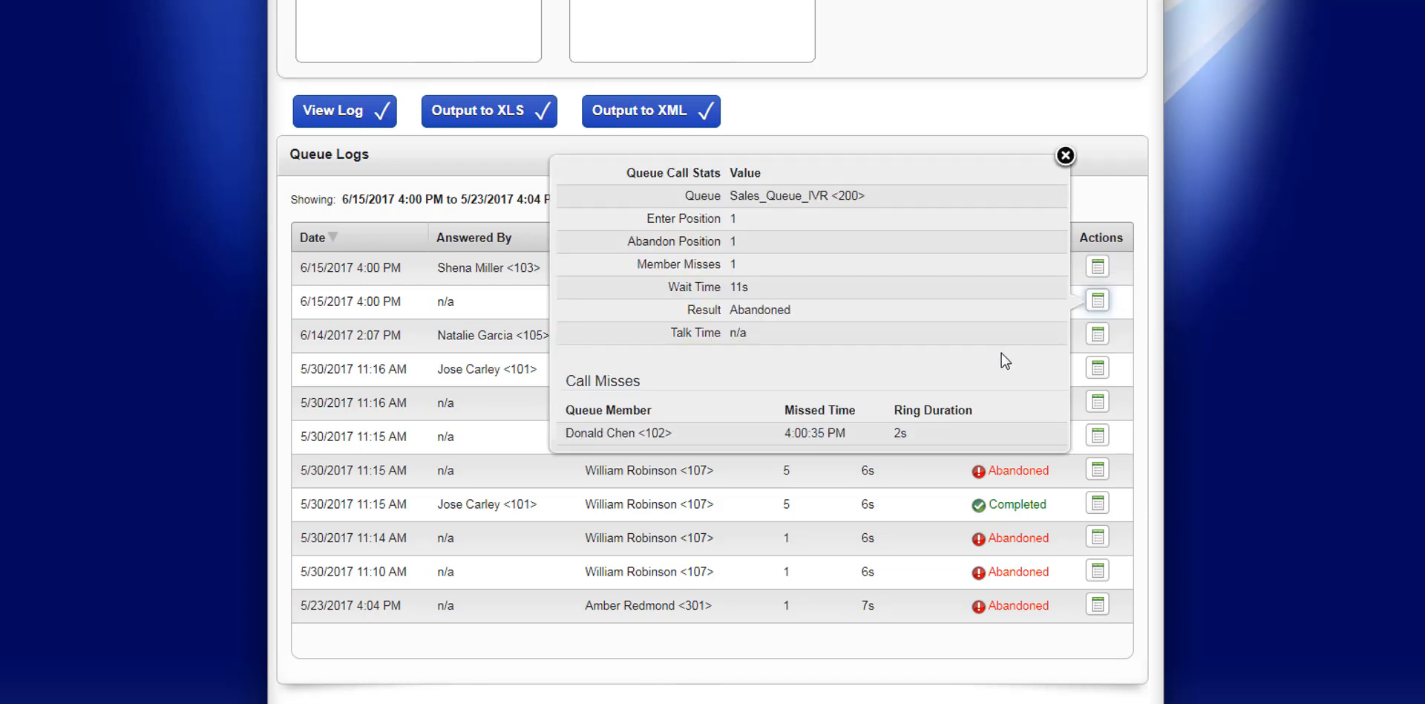
Close the call stats, open Queue Reports and choose the Queues report type
click(1065, 155)
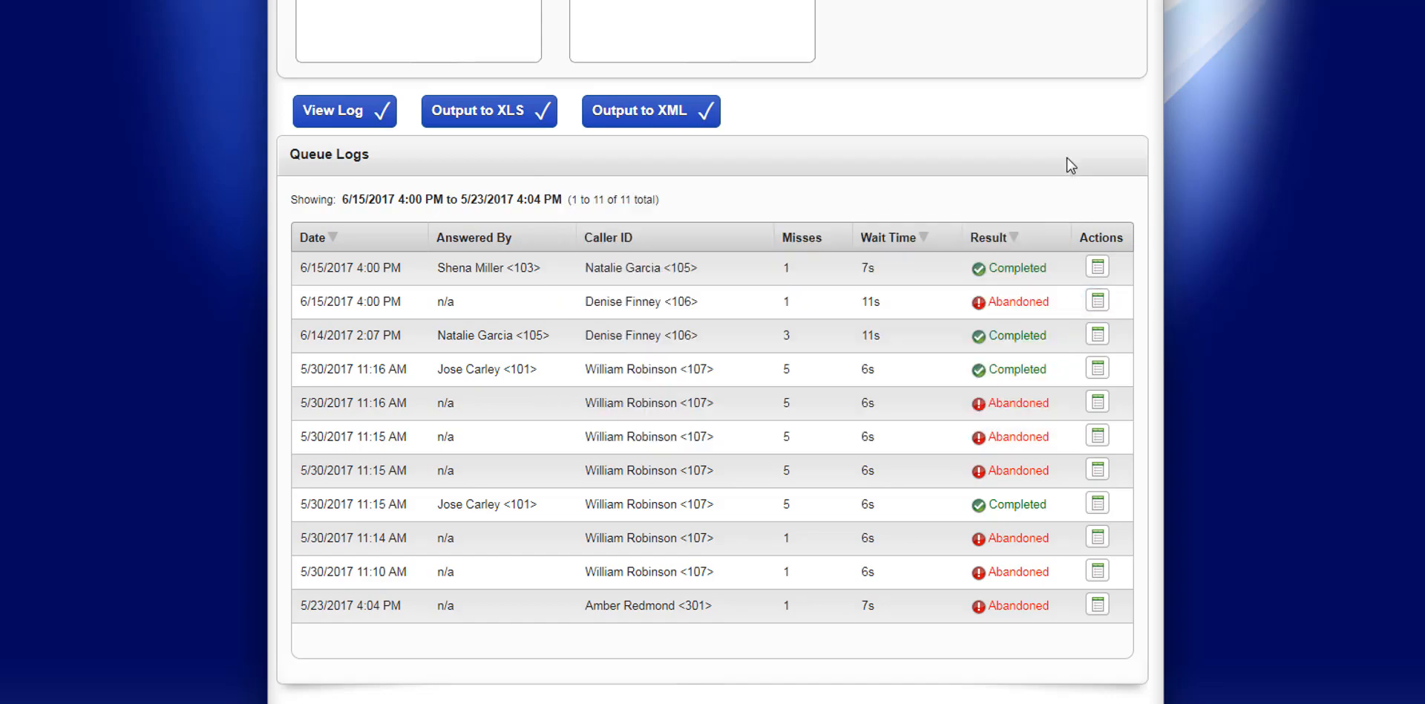
scroll(1069, 162, up, 6)
mouse_move(613, 73)
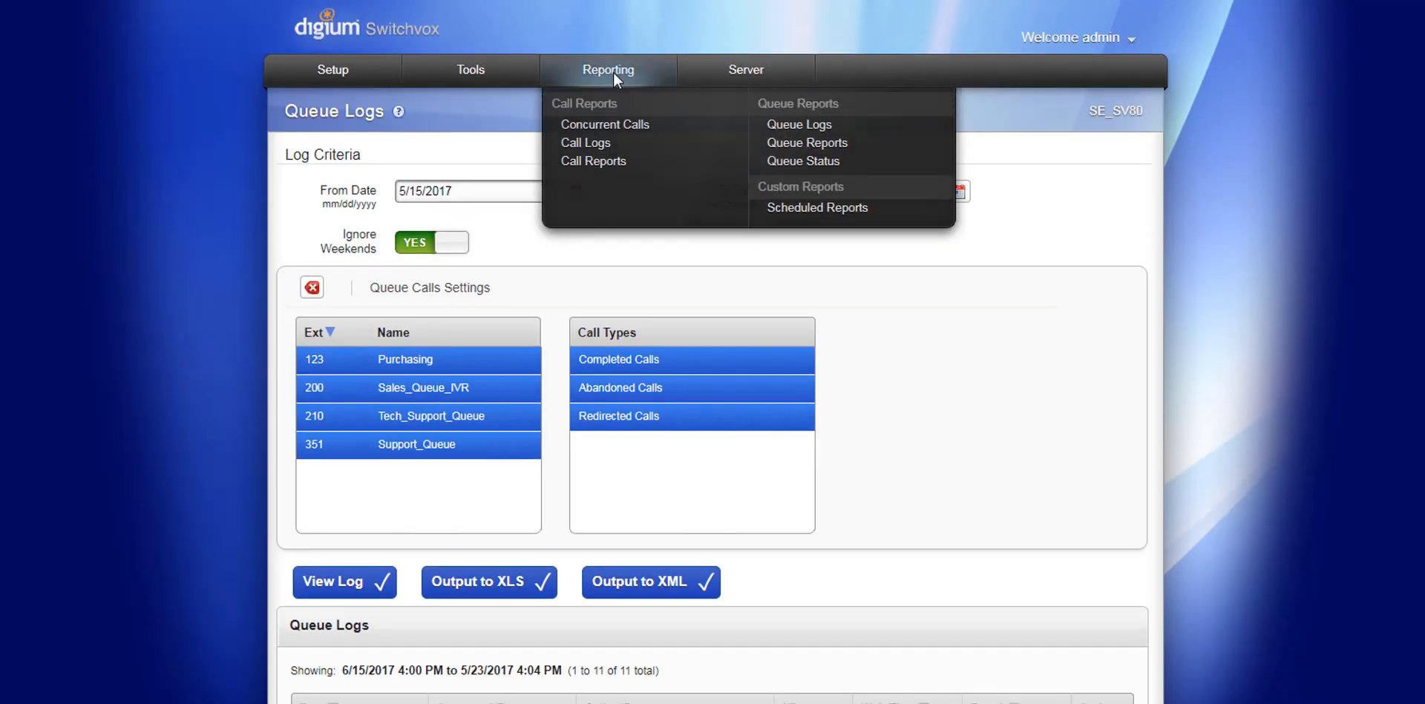
click(793, 141)
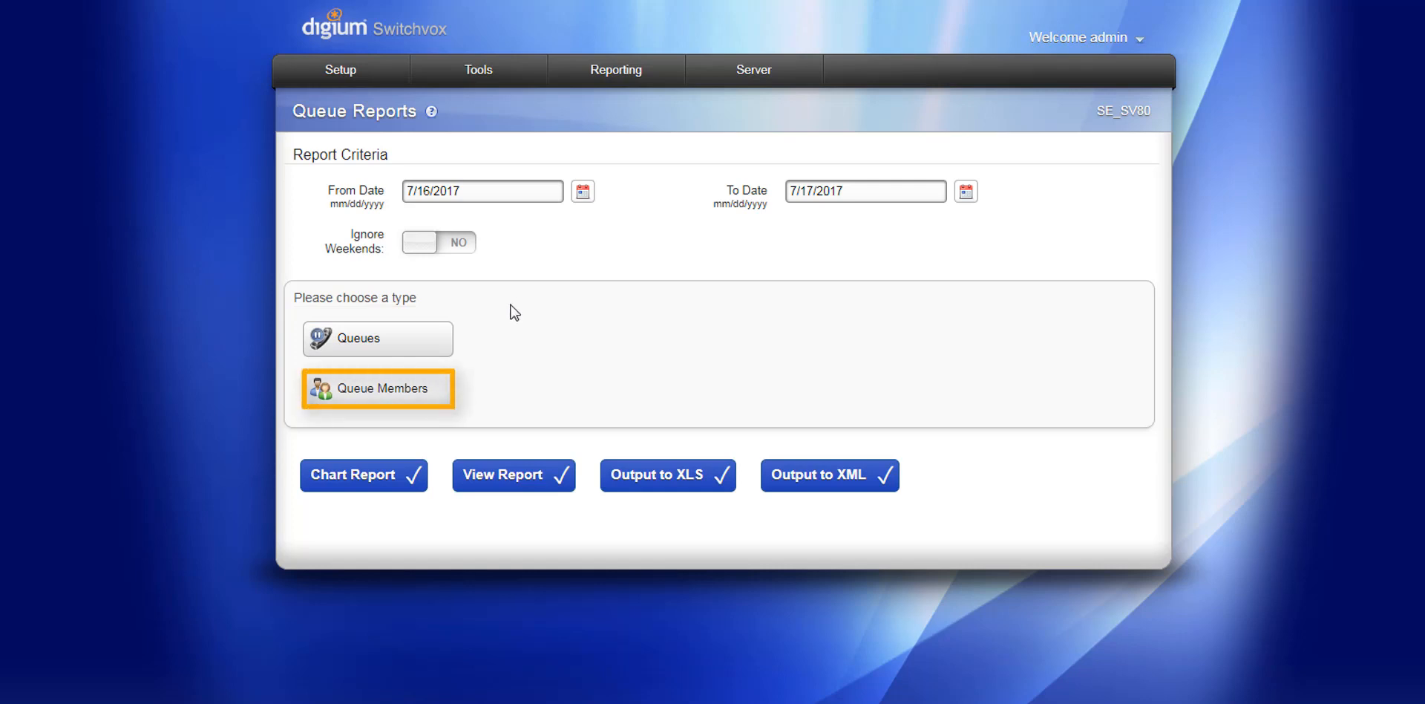
click(406, 342)
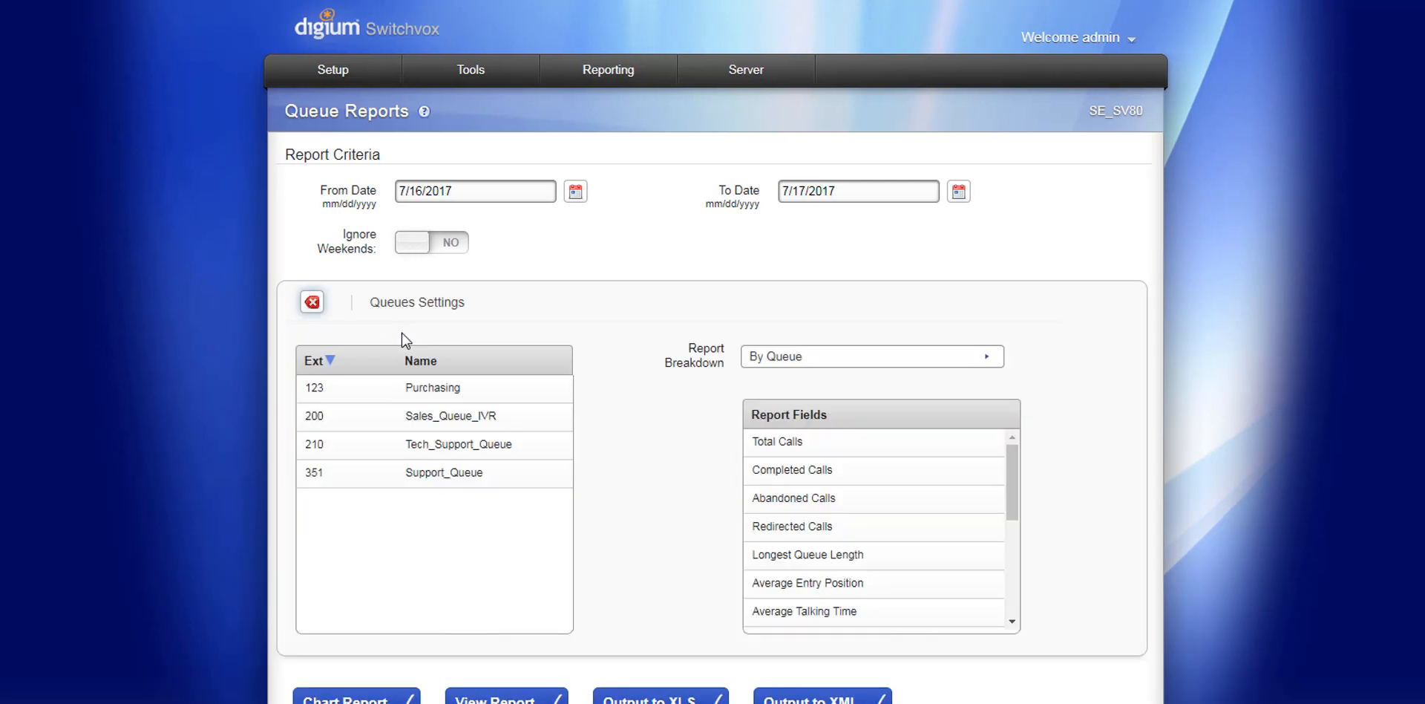
Go through the report breakdown options from By Queue to By Wait Duration, then set the breakdown back to By Queue
click(981, 360)
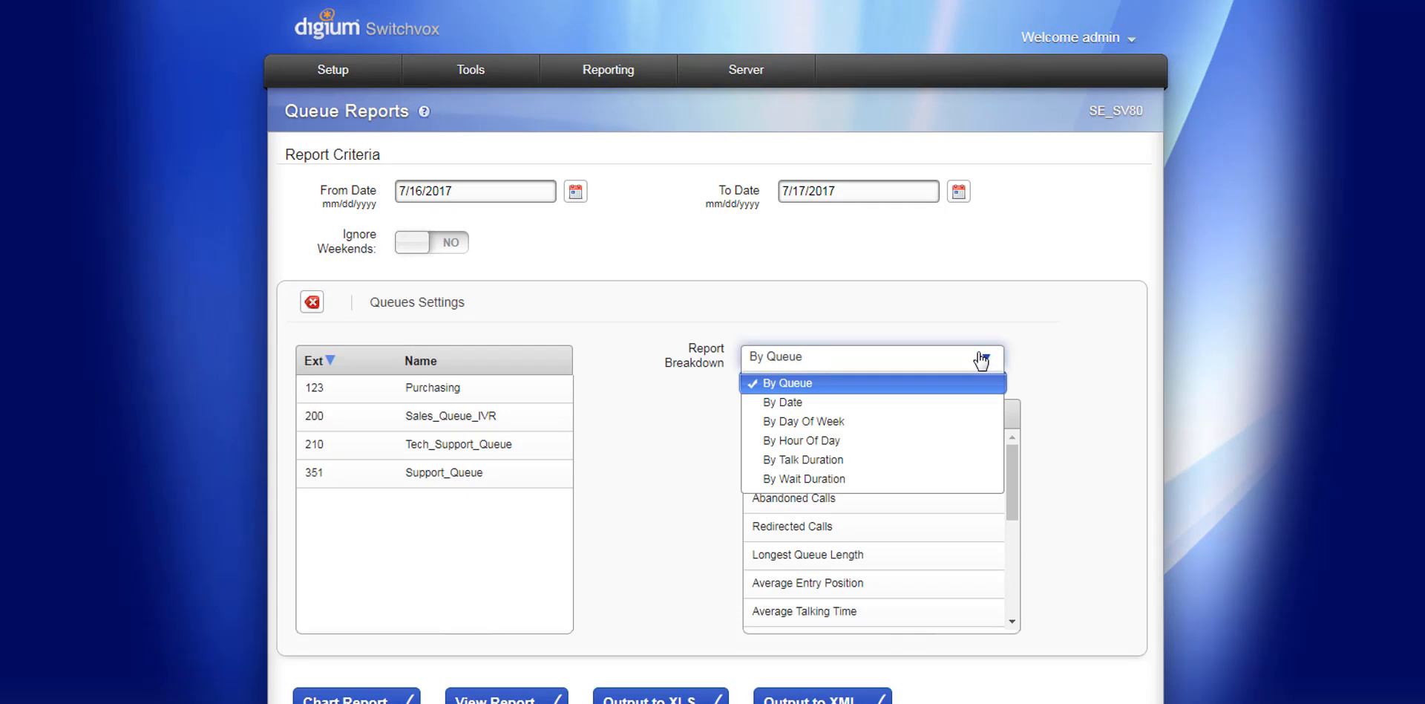
key(Down)
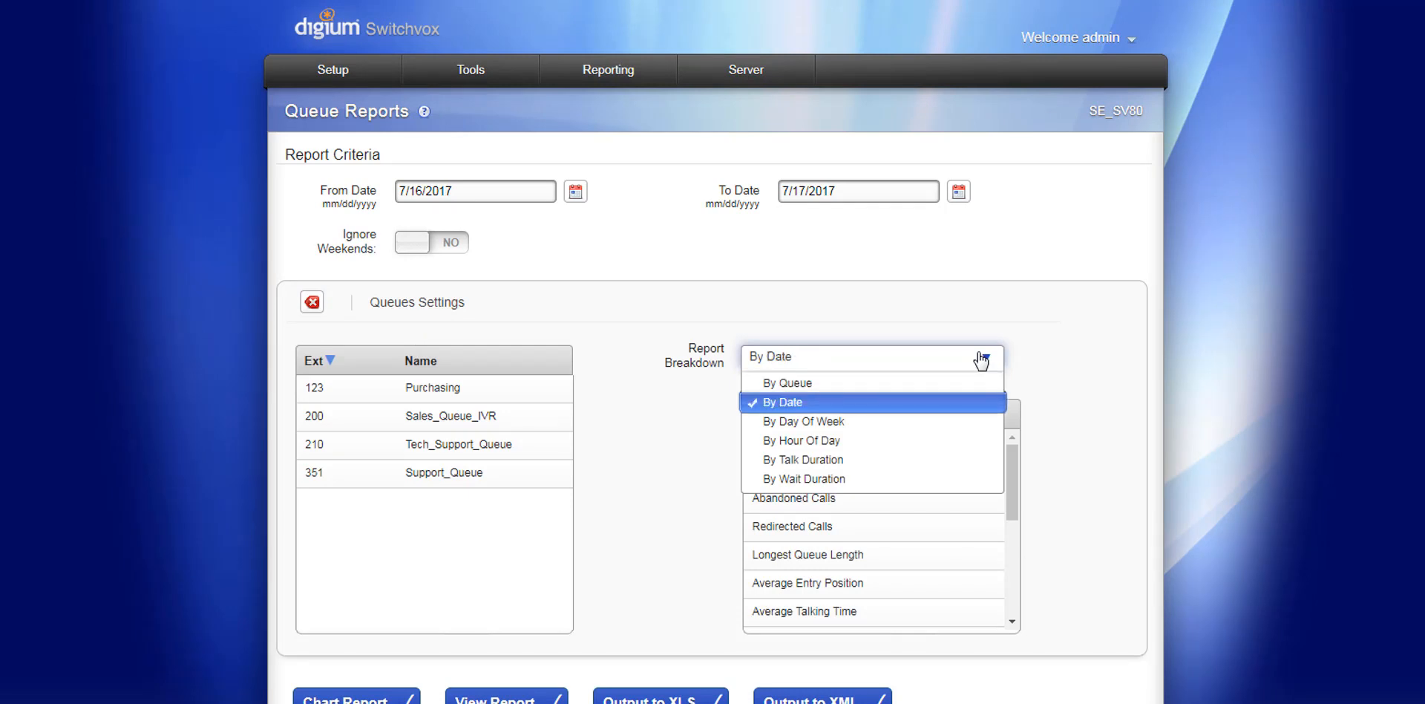
key(Down)
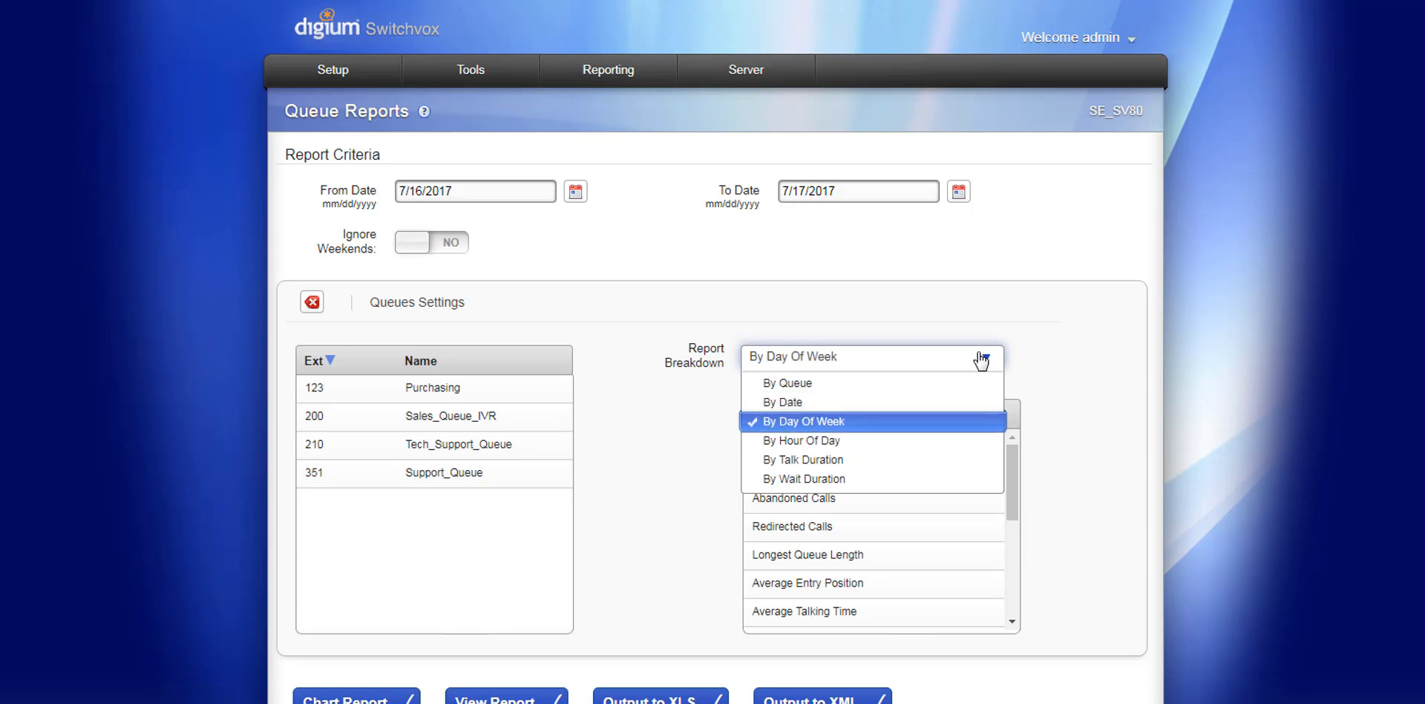
key(Down)
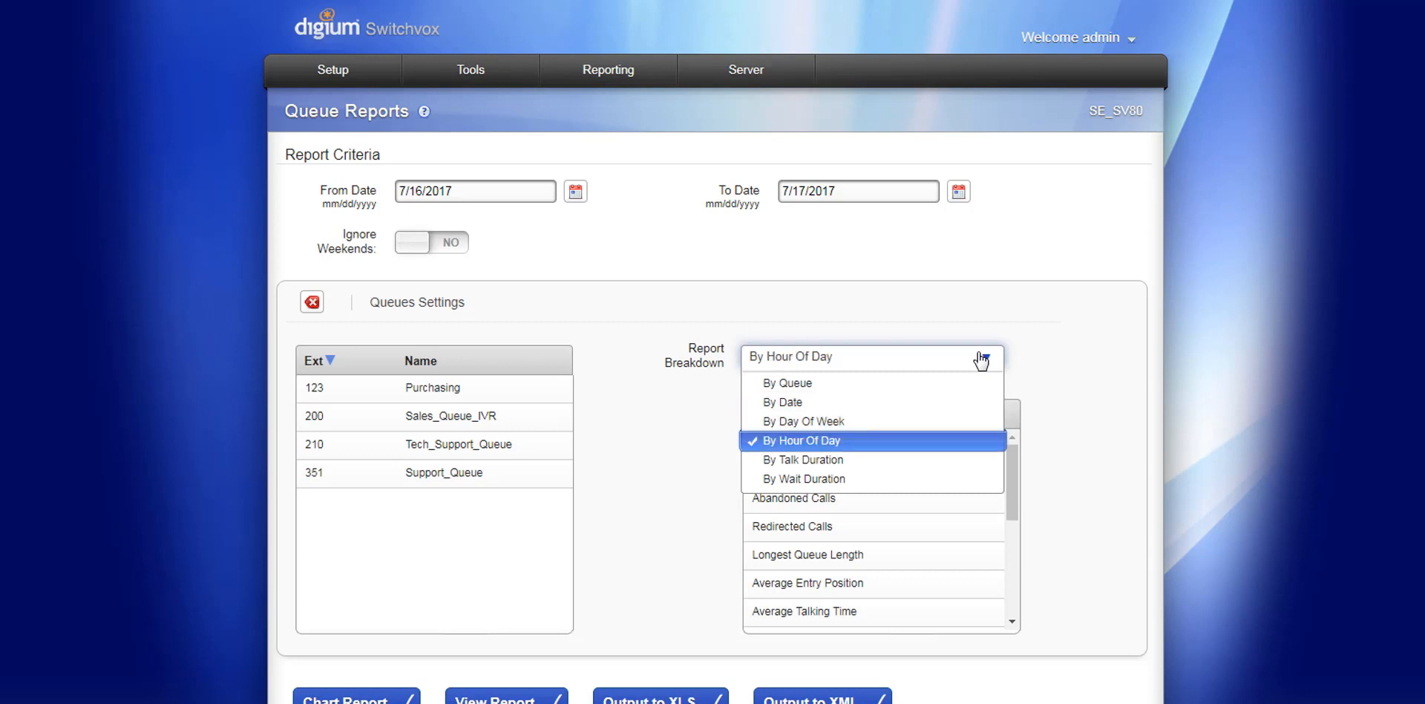
key(Down)
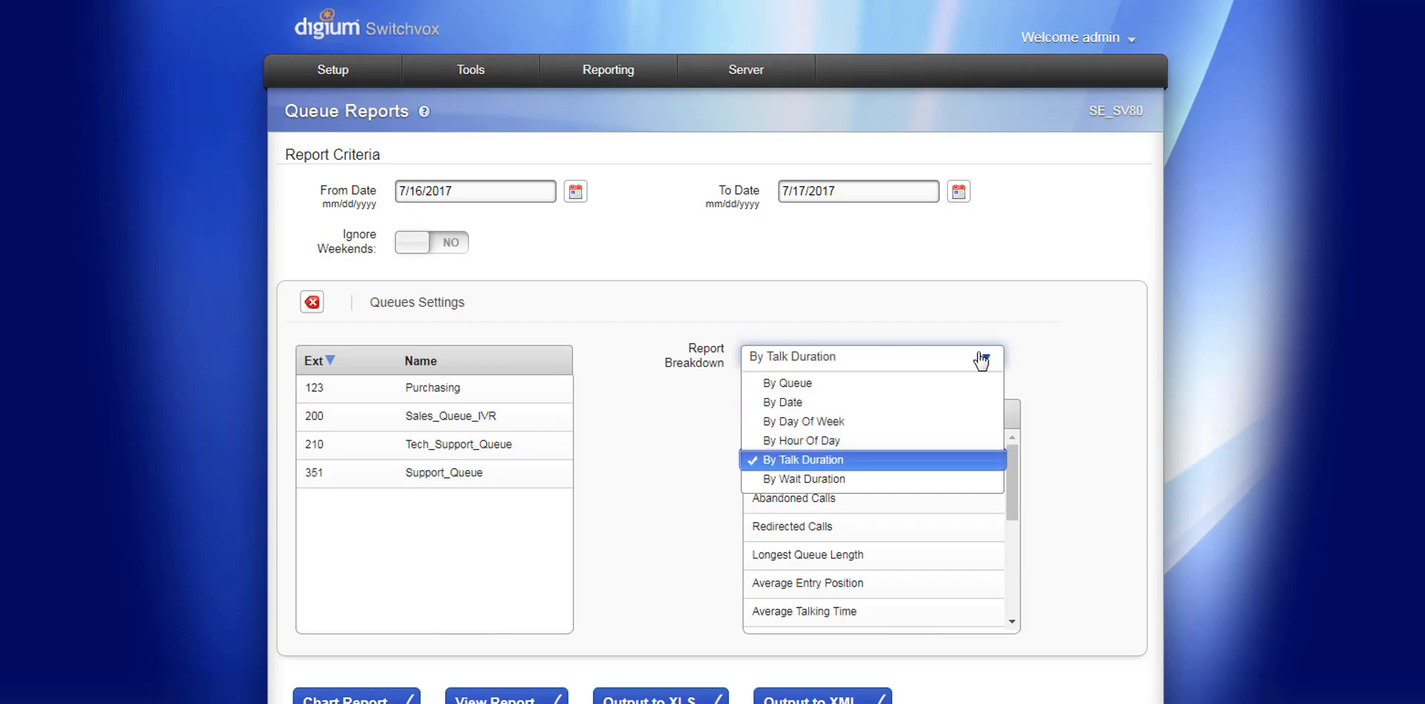
key(Down)
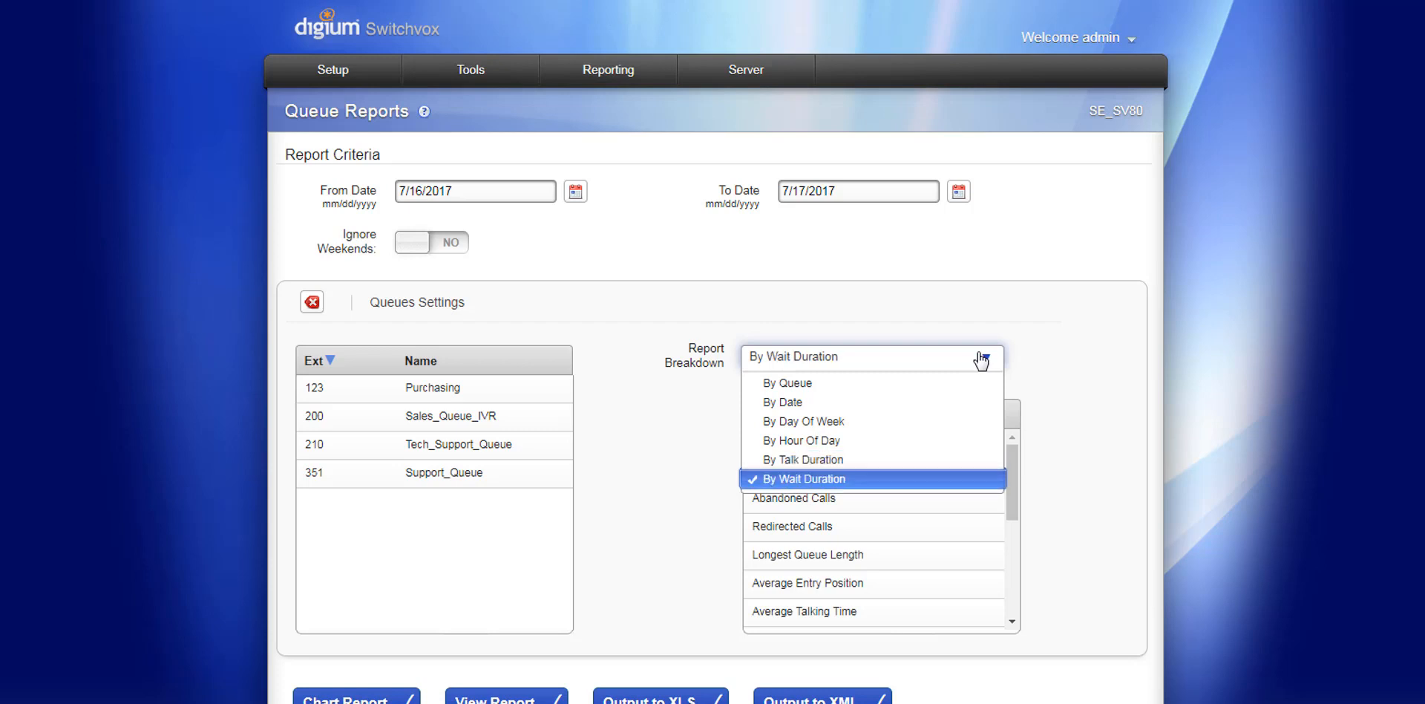
click(937, 384)
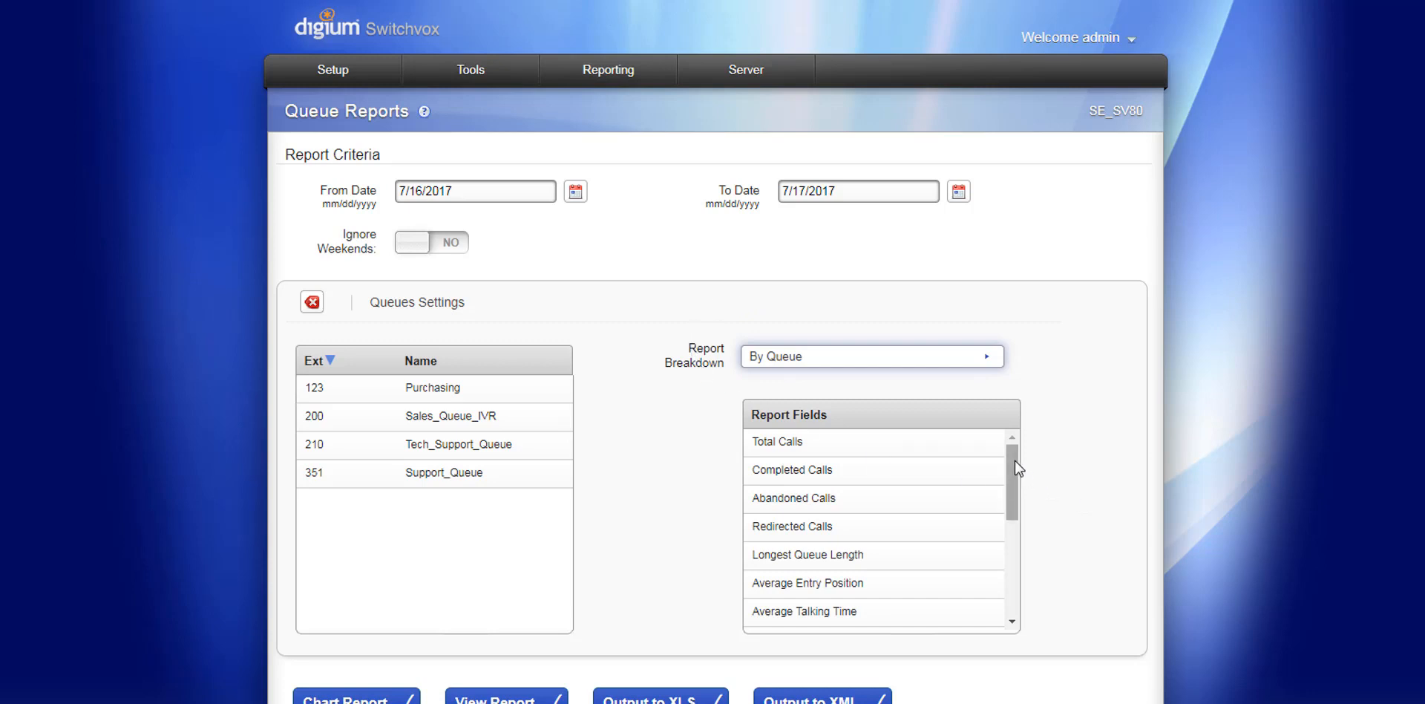
Examine the available report fields one by one, from Total Calls to Maximum Wait Time, Redirected Calls, then return to the start of the list
click(968, 448)
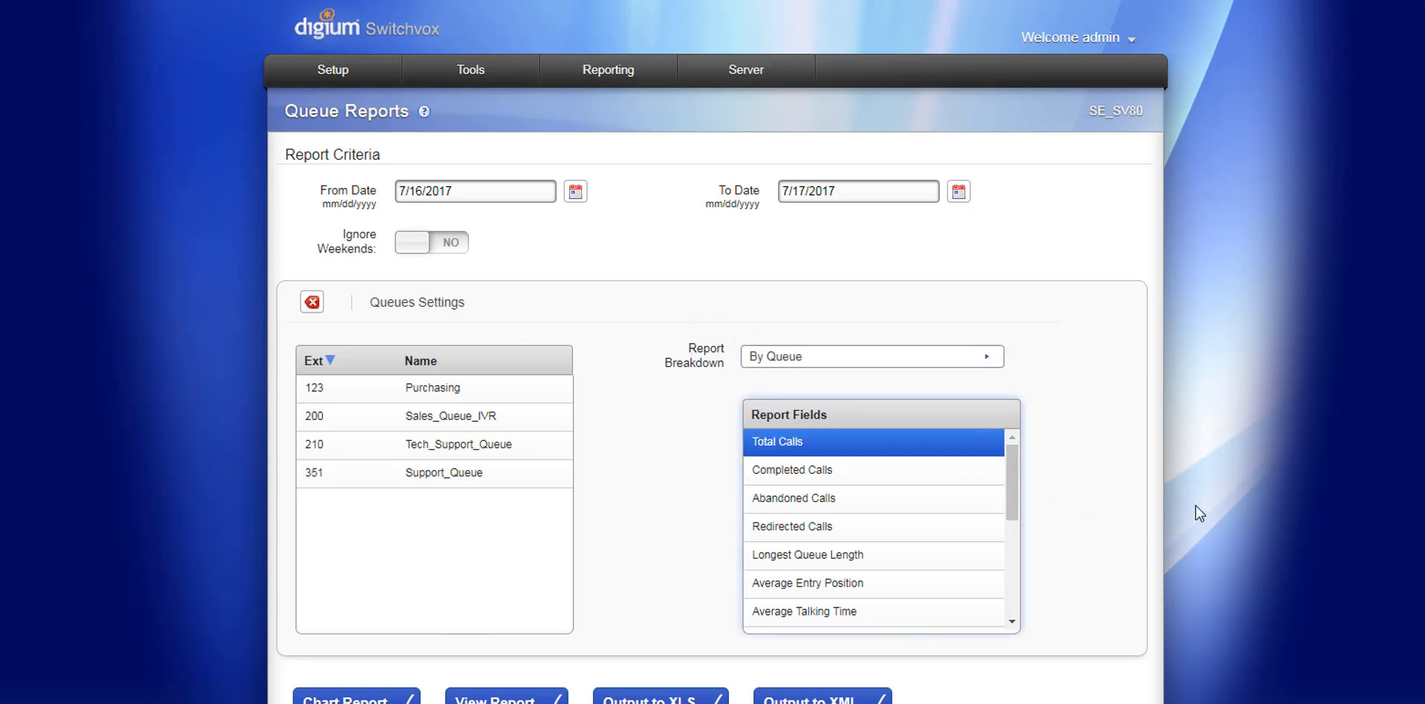
key(Down)
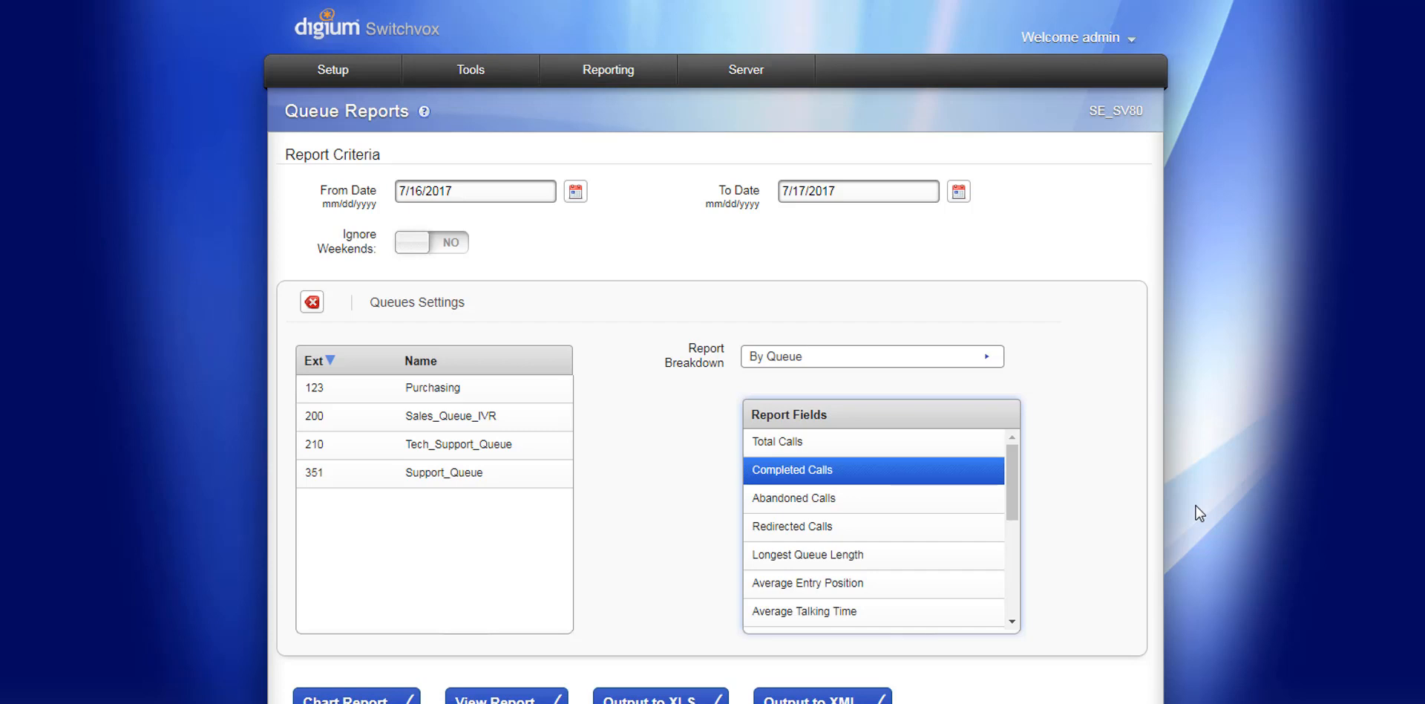
key(Down)
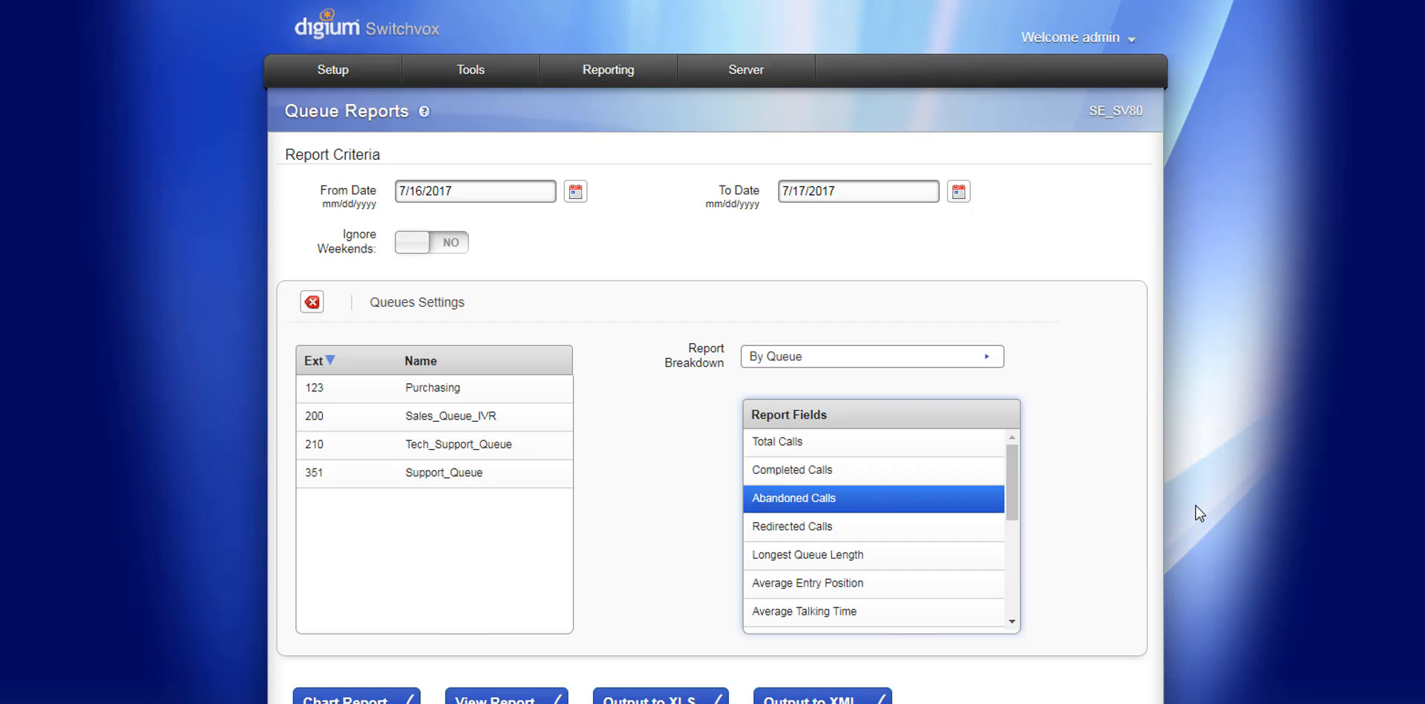
key(Down)
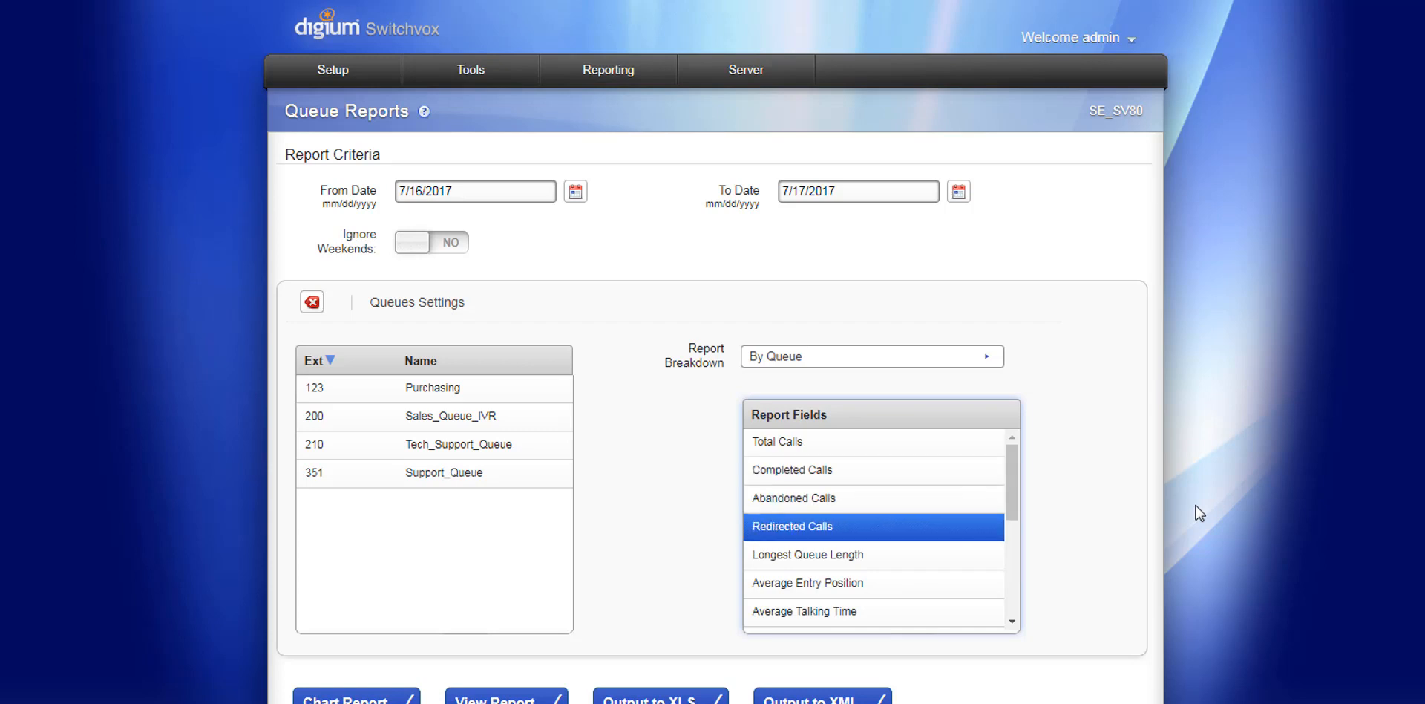
key(Down)
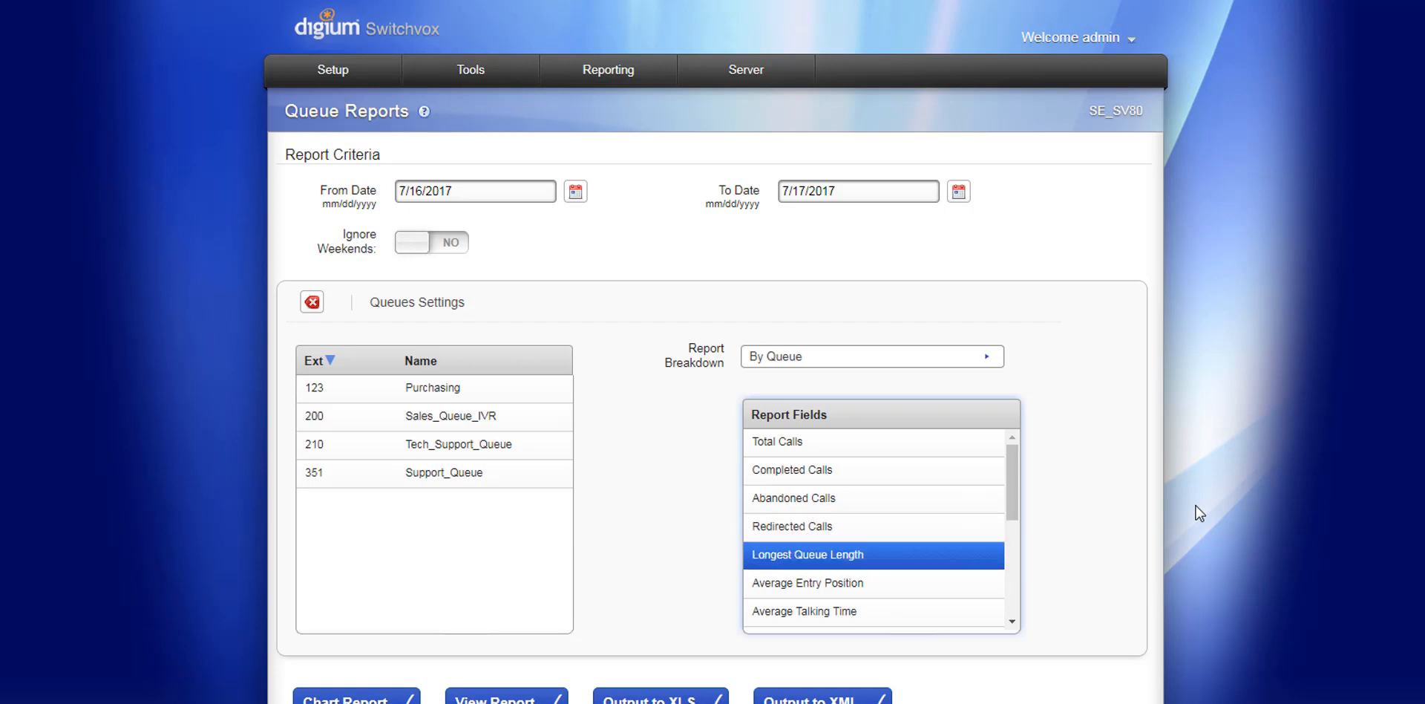
key(Down)
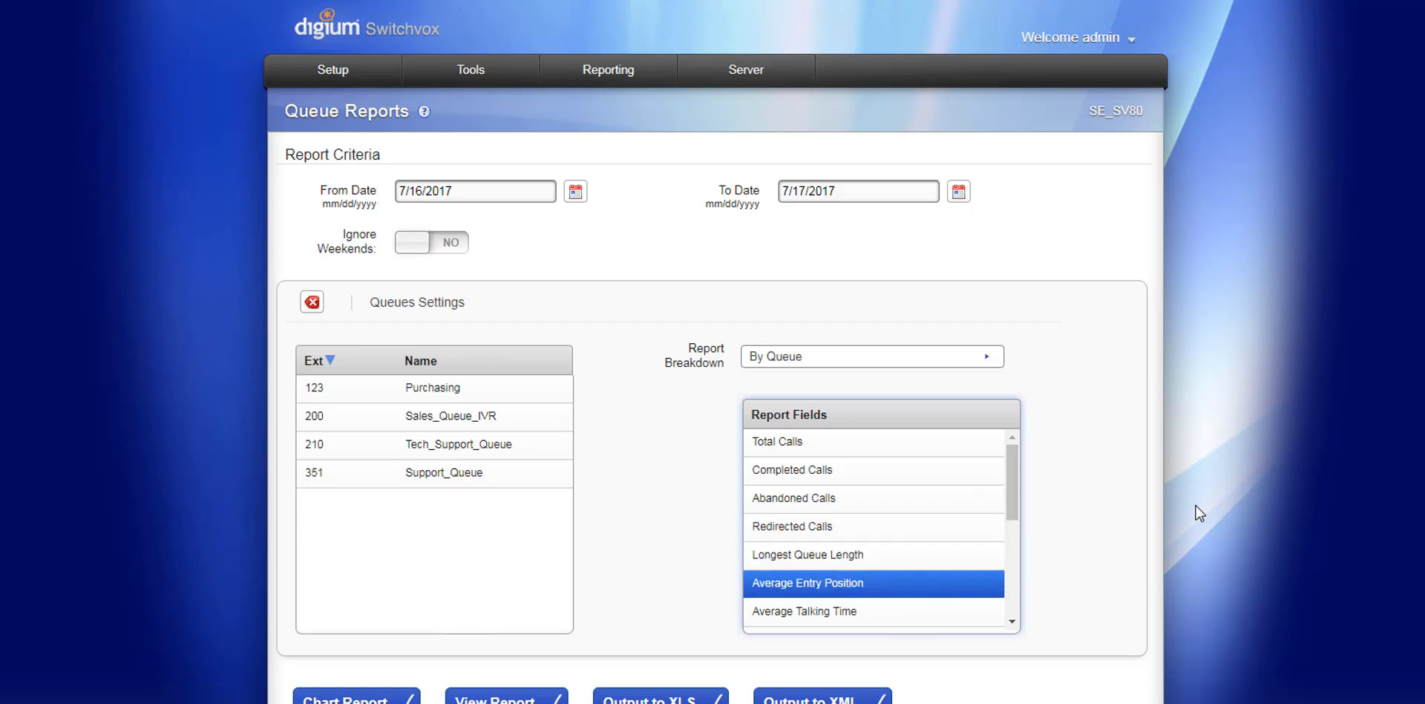
key(Down)
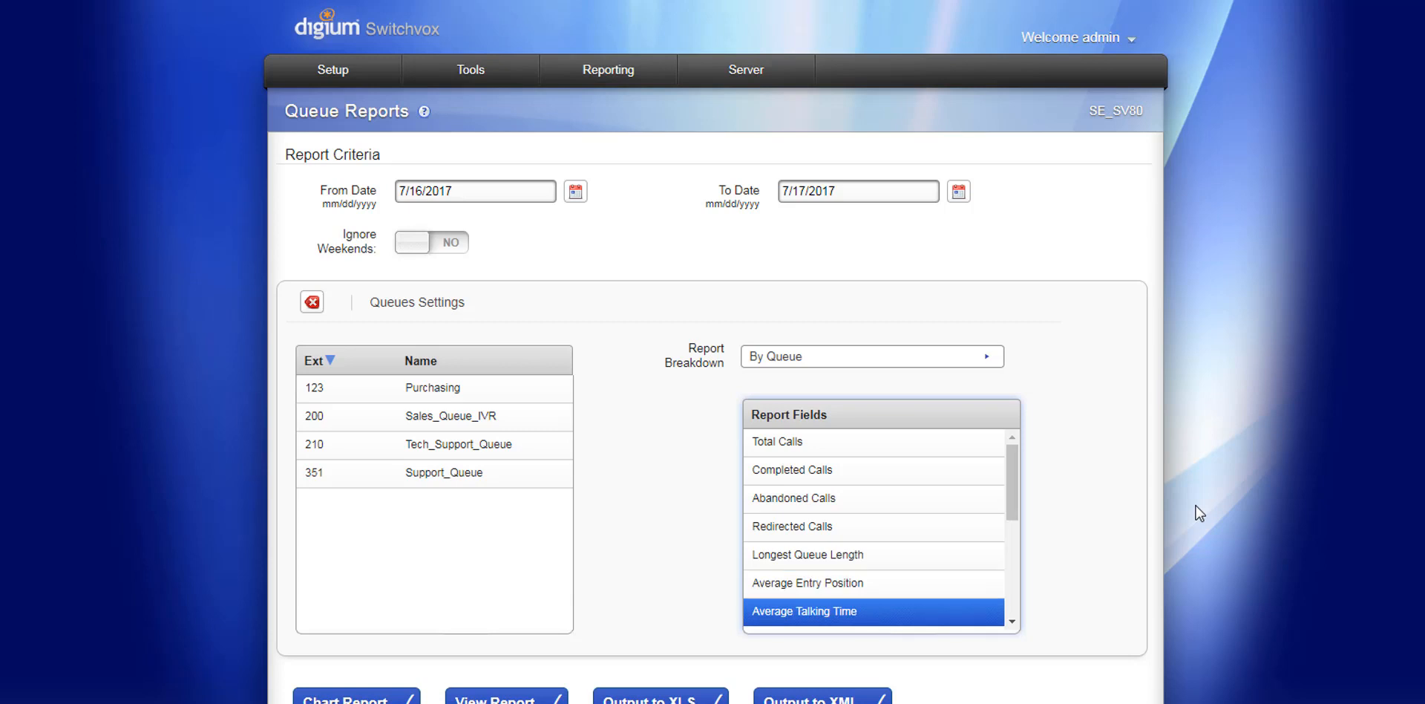
key(Down)
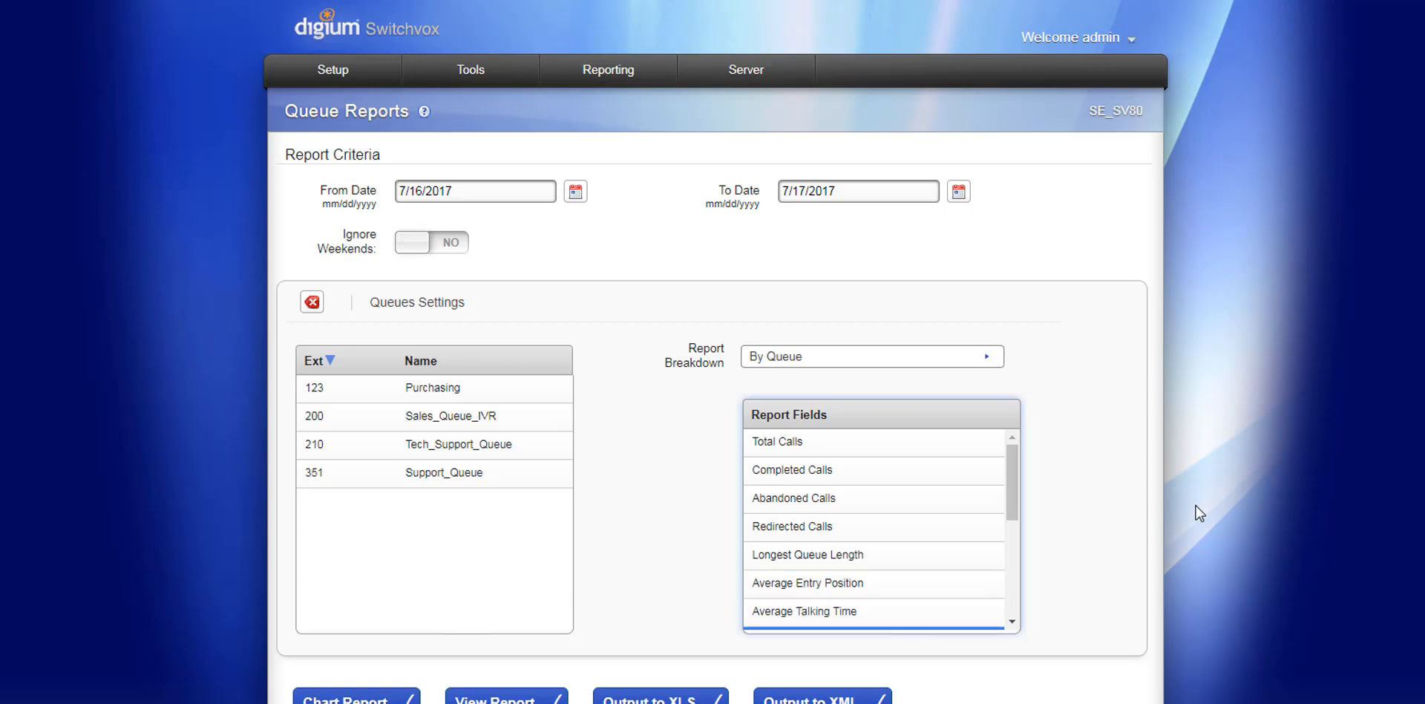
drag(1014, 497, 1036, 577)
key(Down)
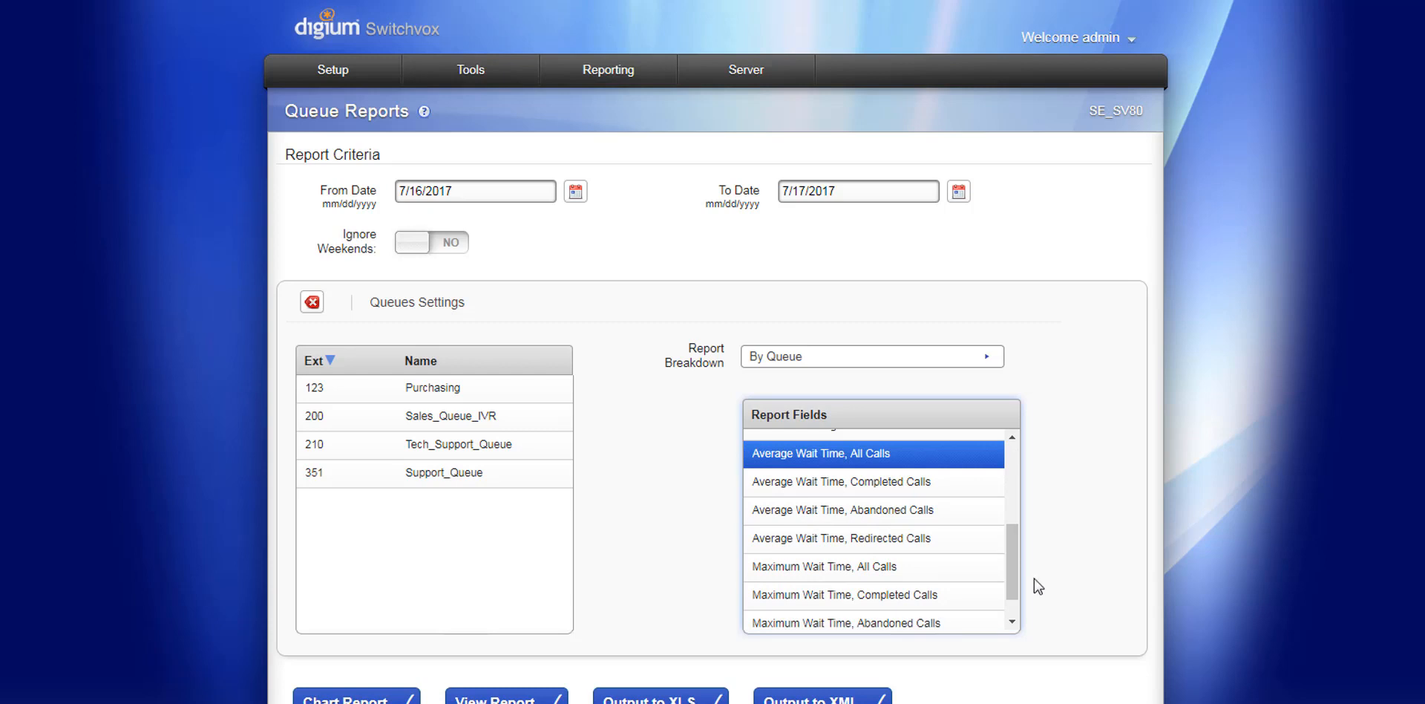
key(Down)
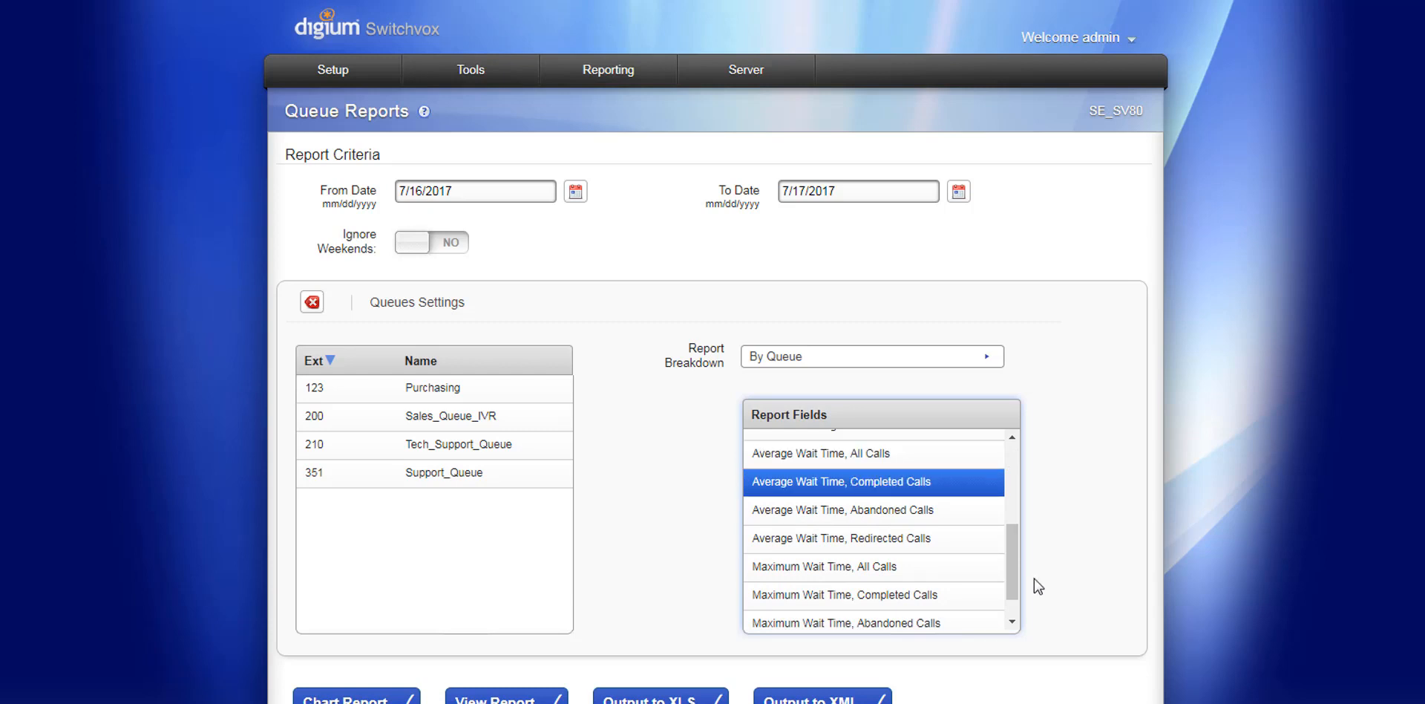
key(Down)
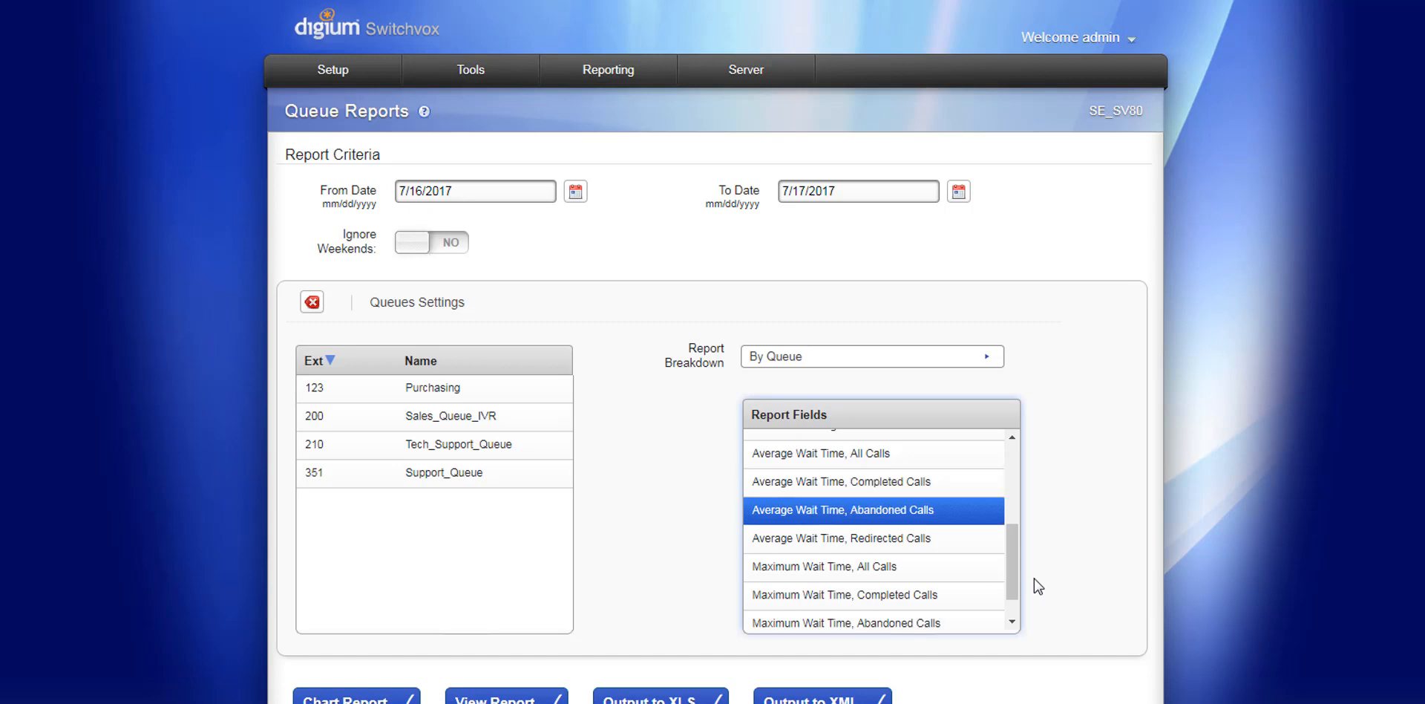
key(Down)
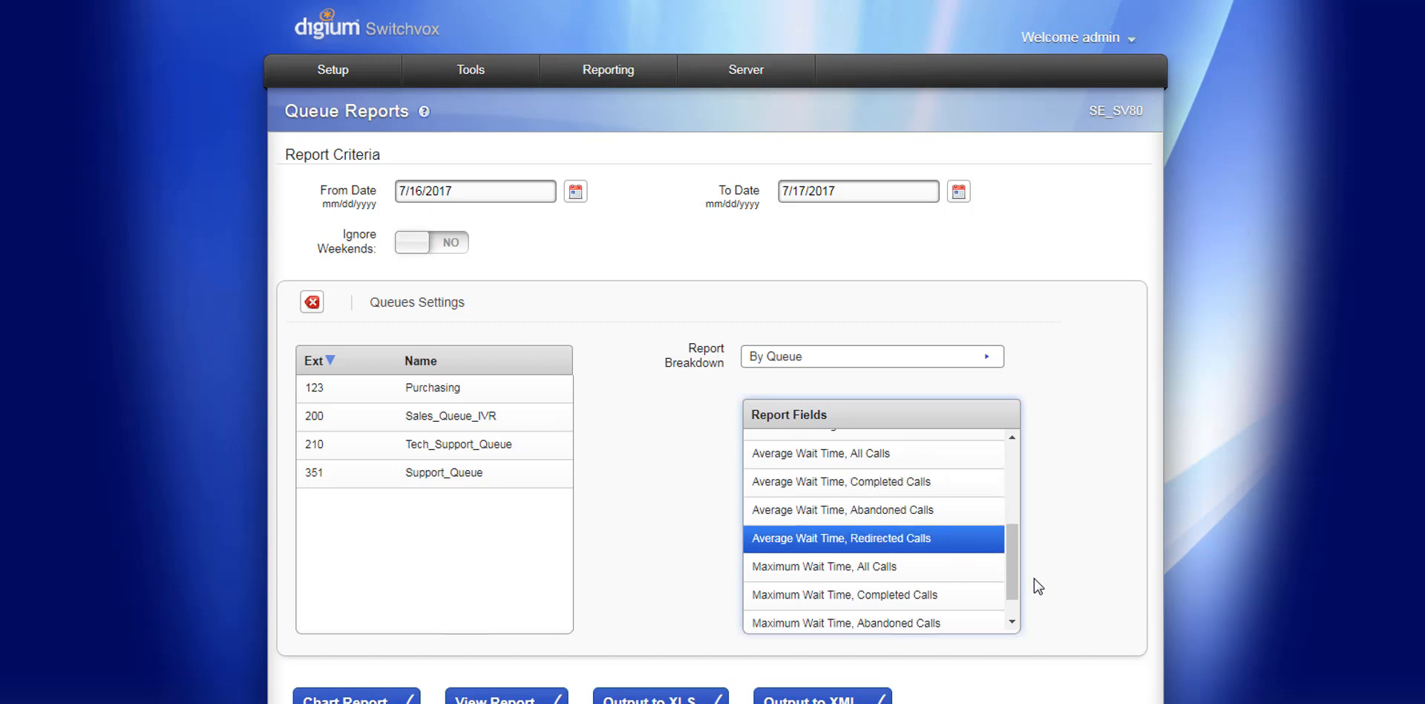
key(Down)
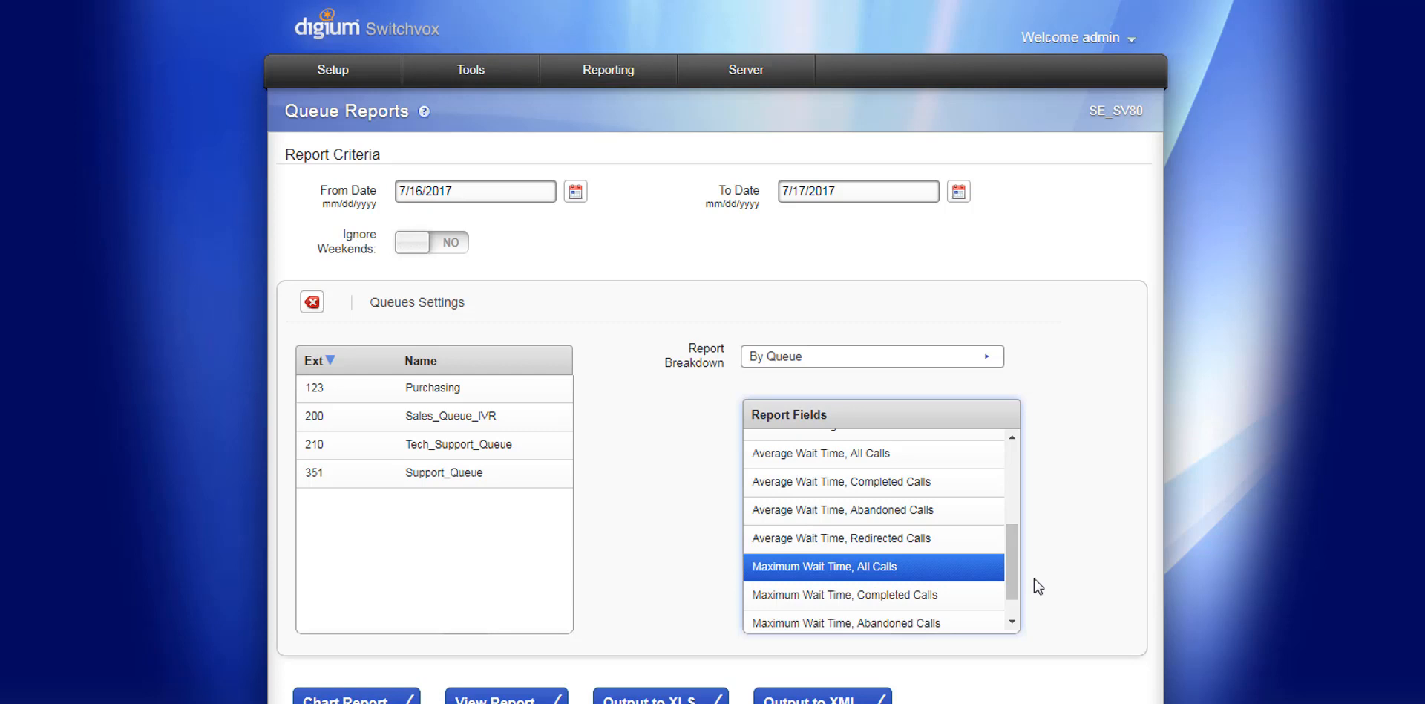
key(Down)
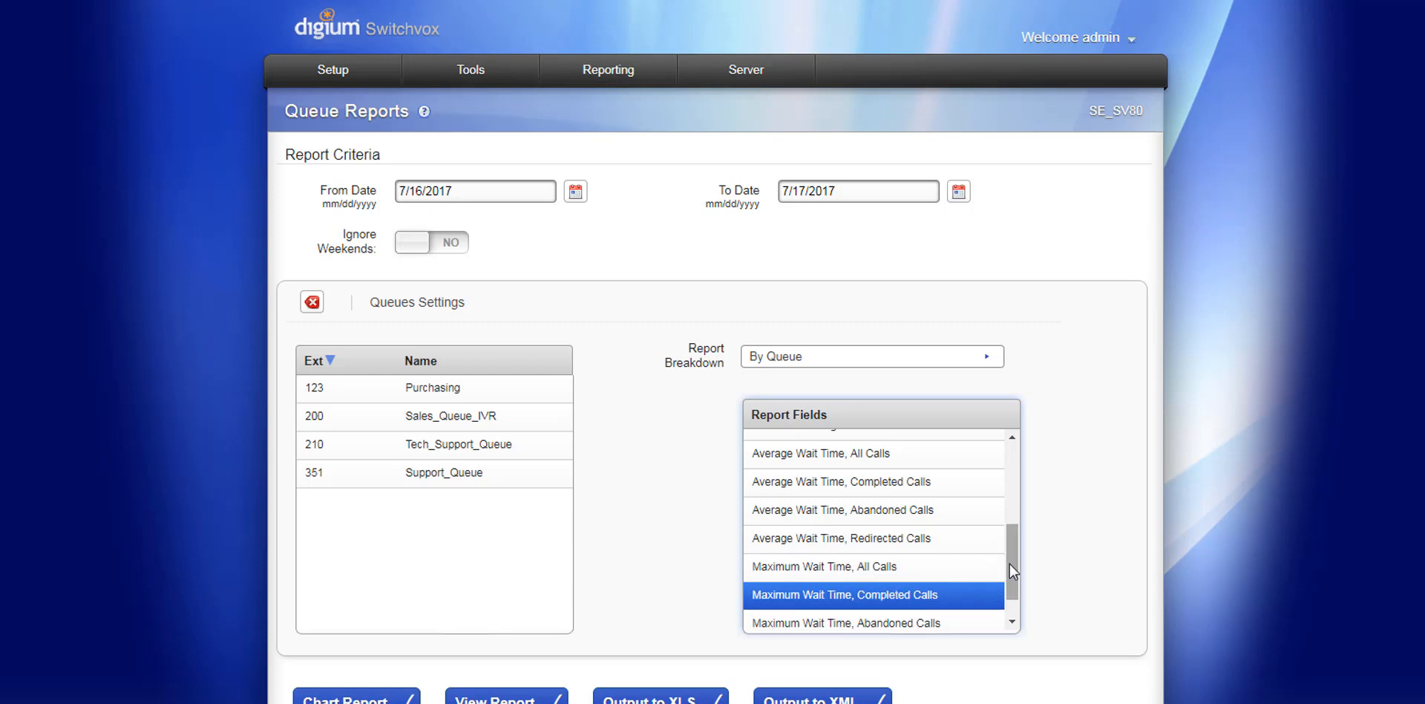
key(Down)
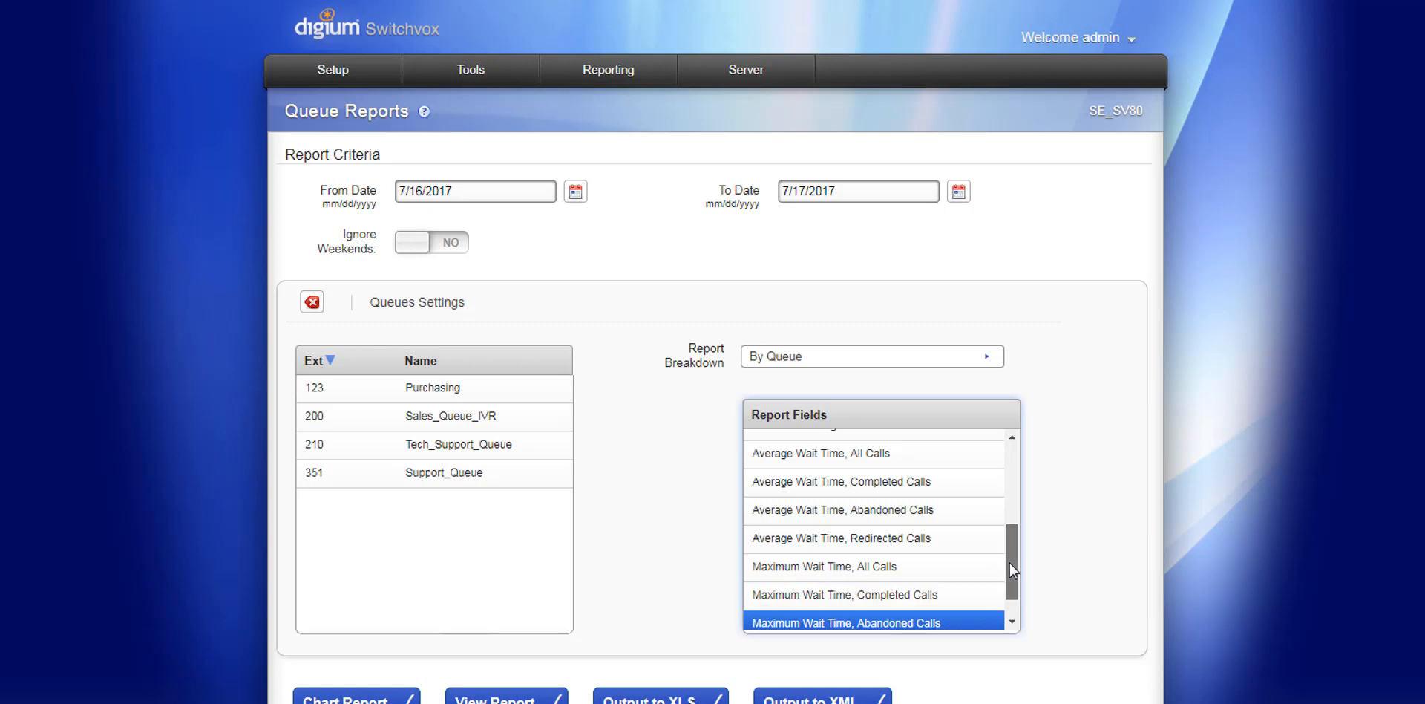
scroll(1010, 563, down, 1)
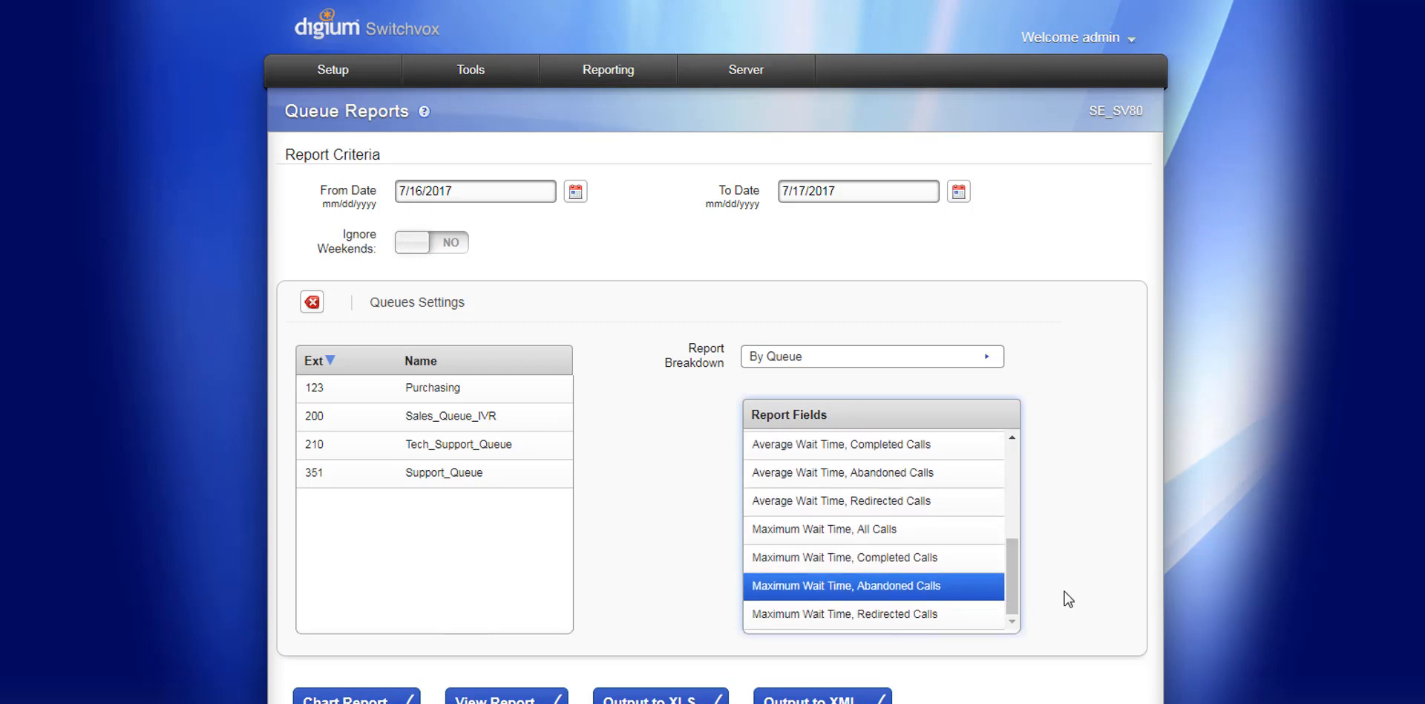
key(Down)
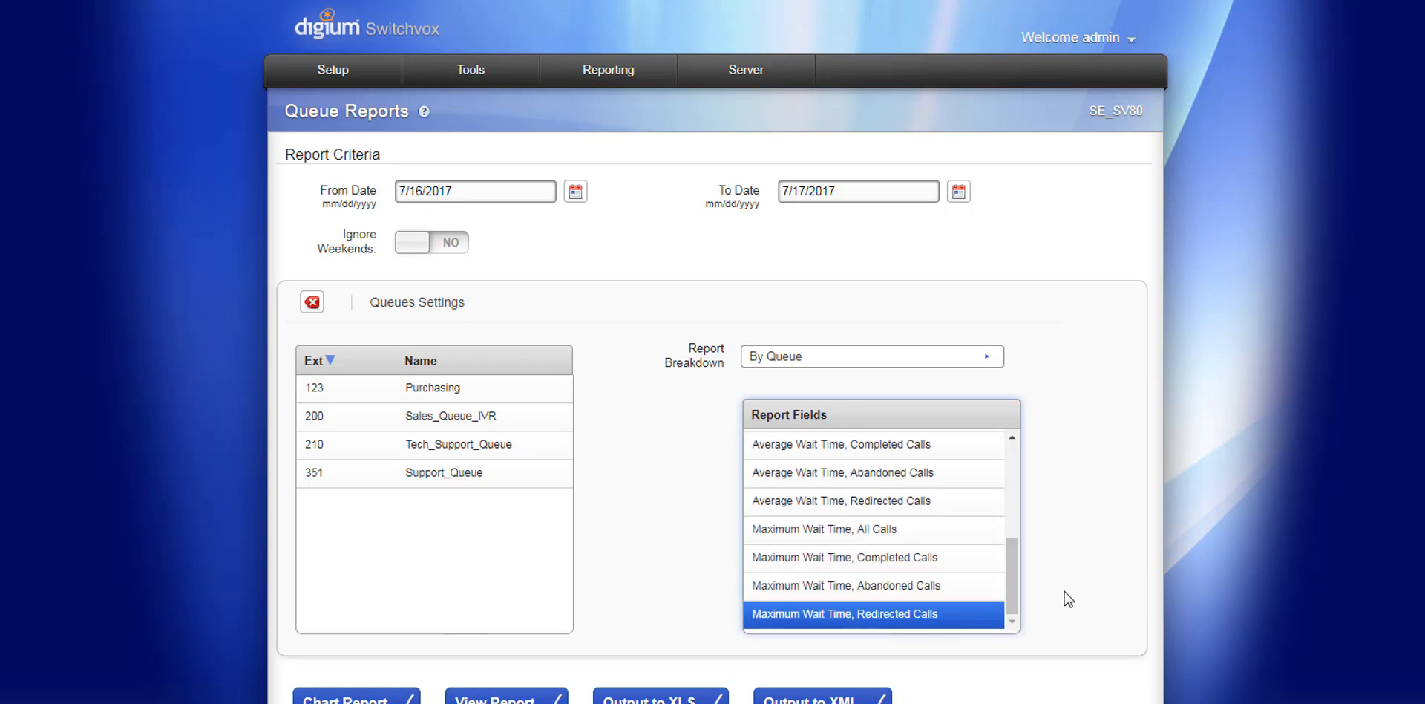
drag(1014, 589, 999, 426)
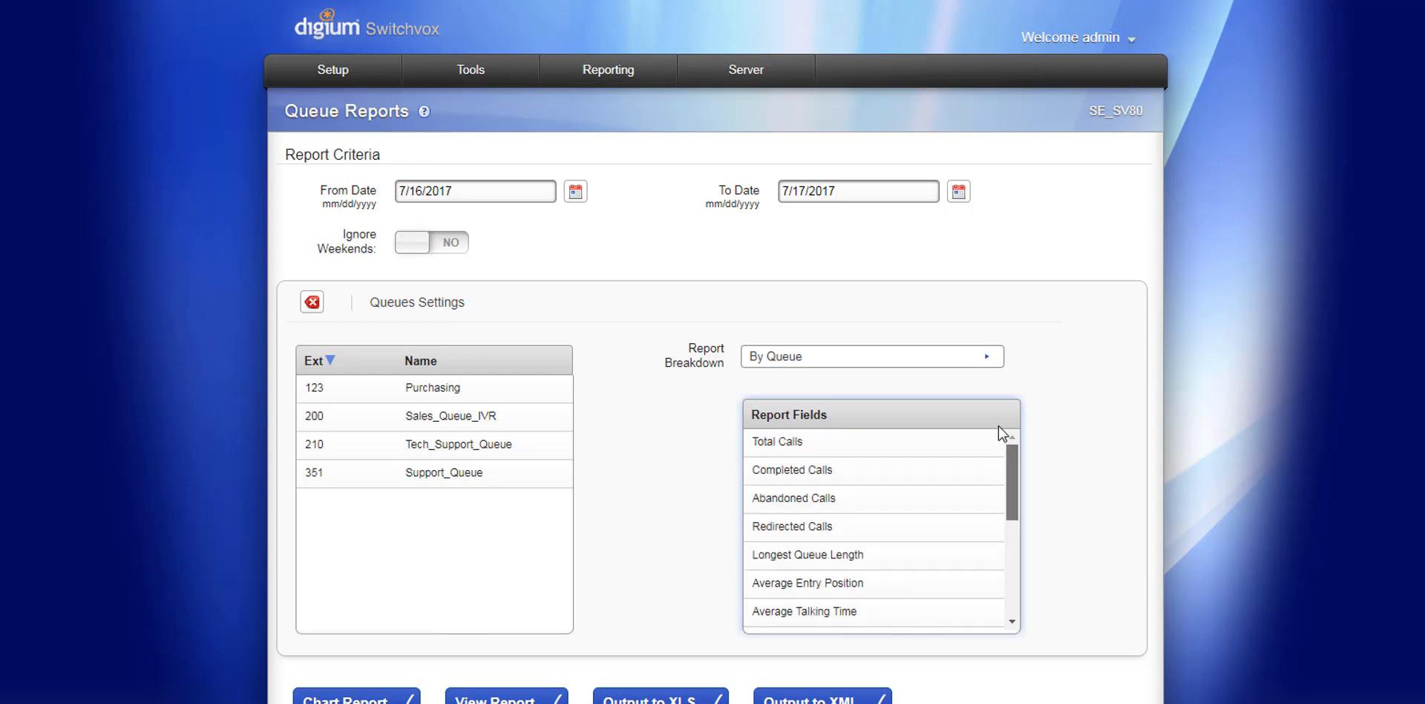
Chart Total Calls for Sales_Queue_IVR from 5/15/2017 to 6/15/2017, ignoring weekends
click(845, 449)
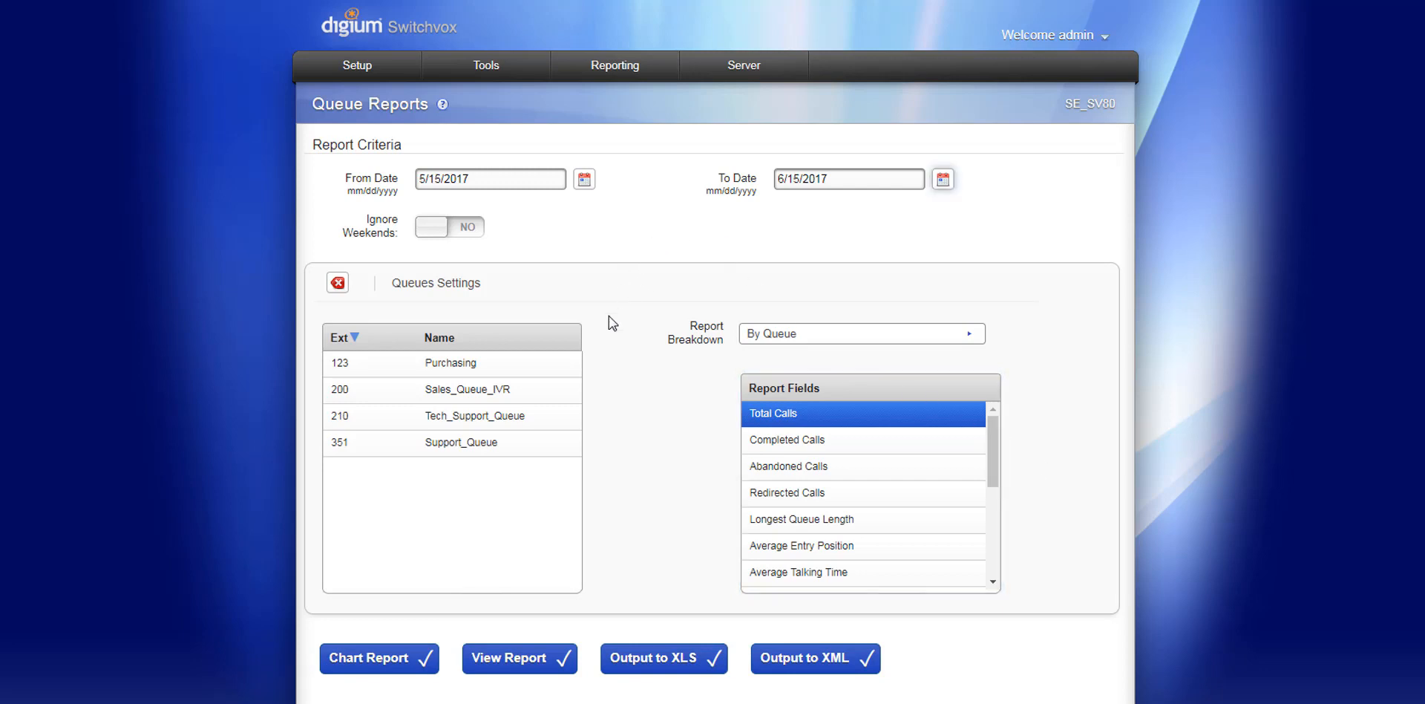
click(499, 391)
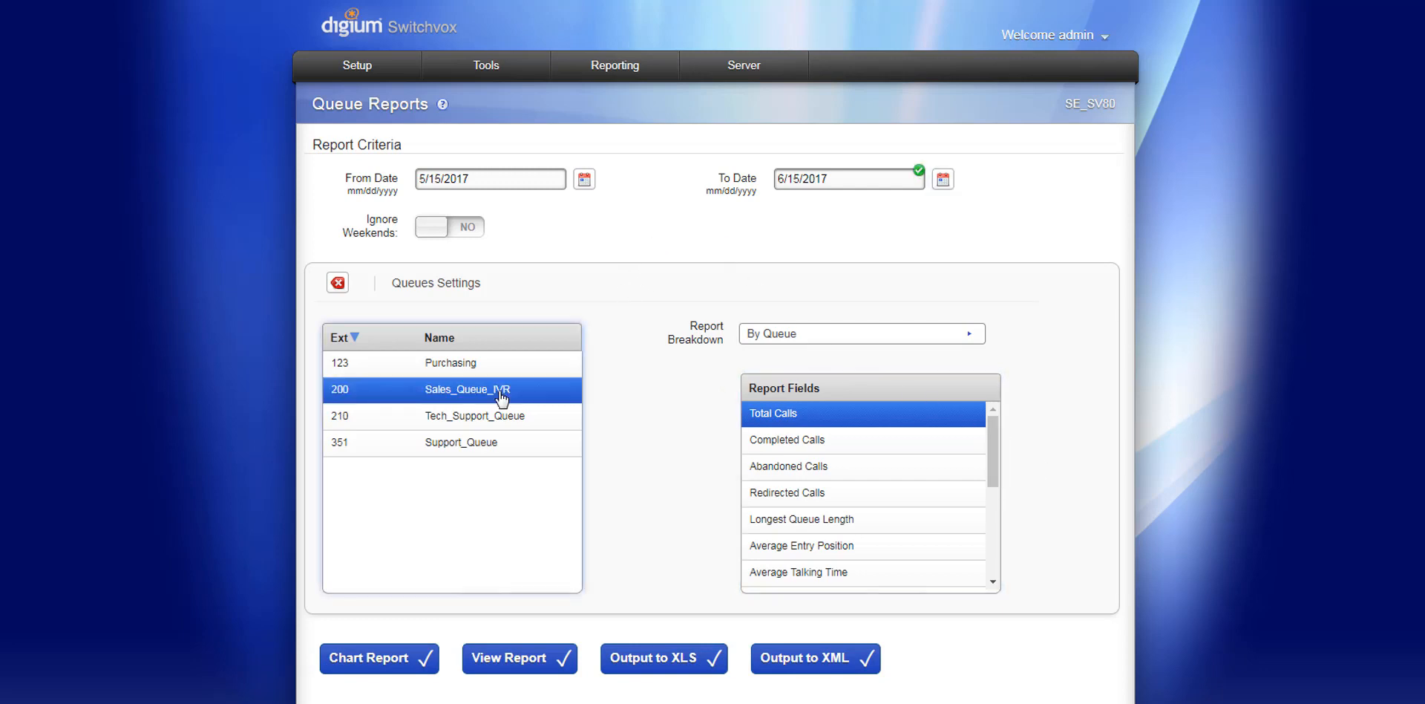
click(445, 227)
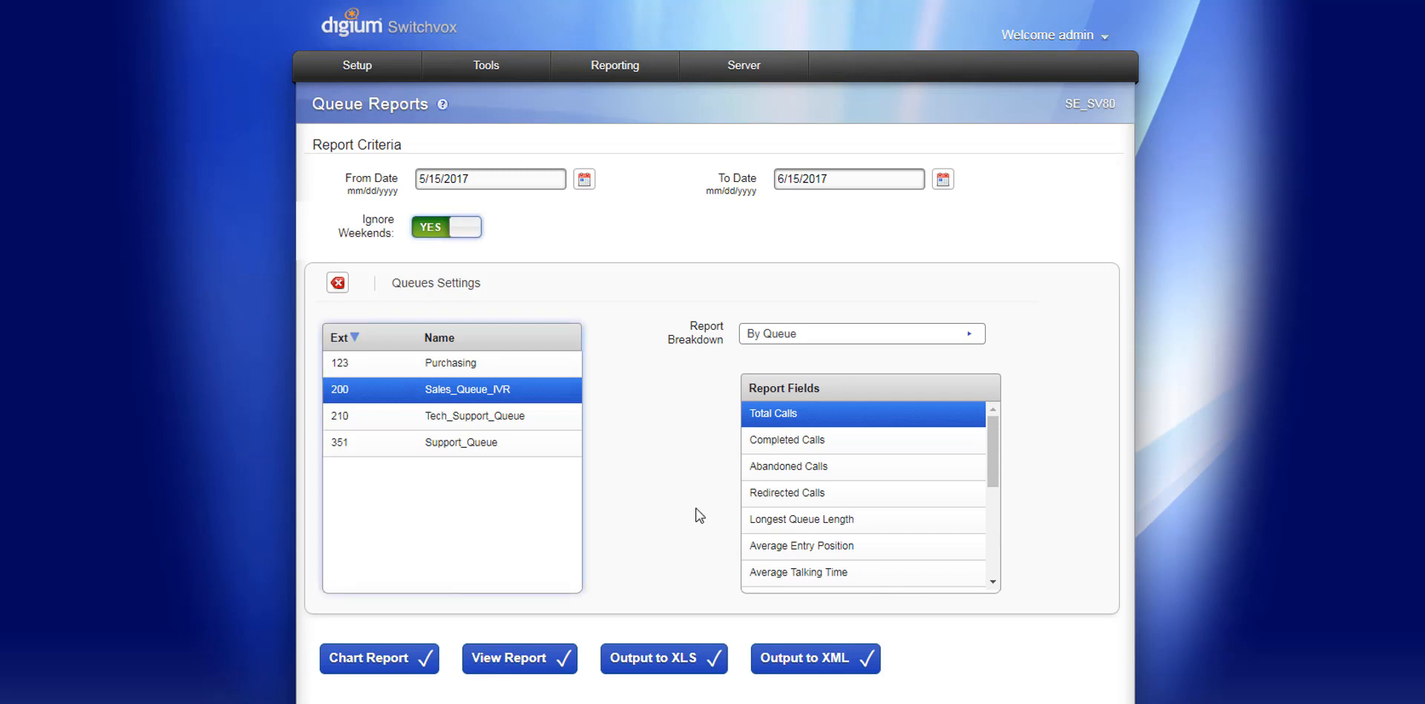
click(370, 668)
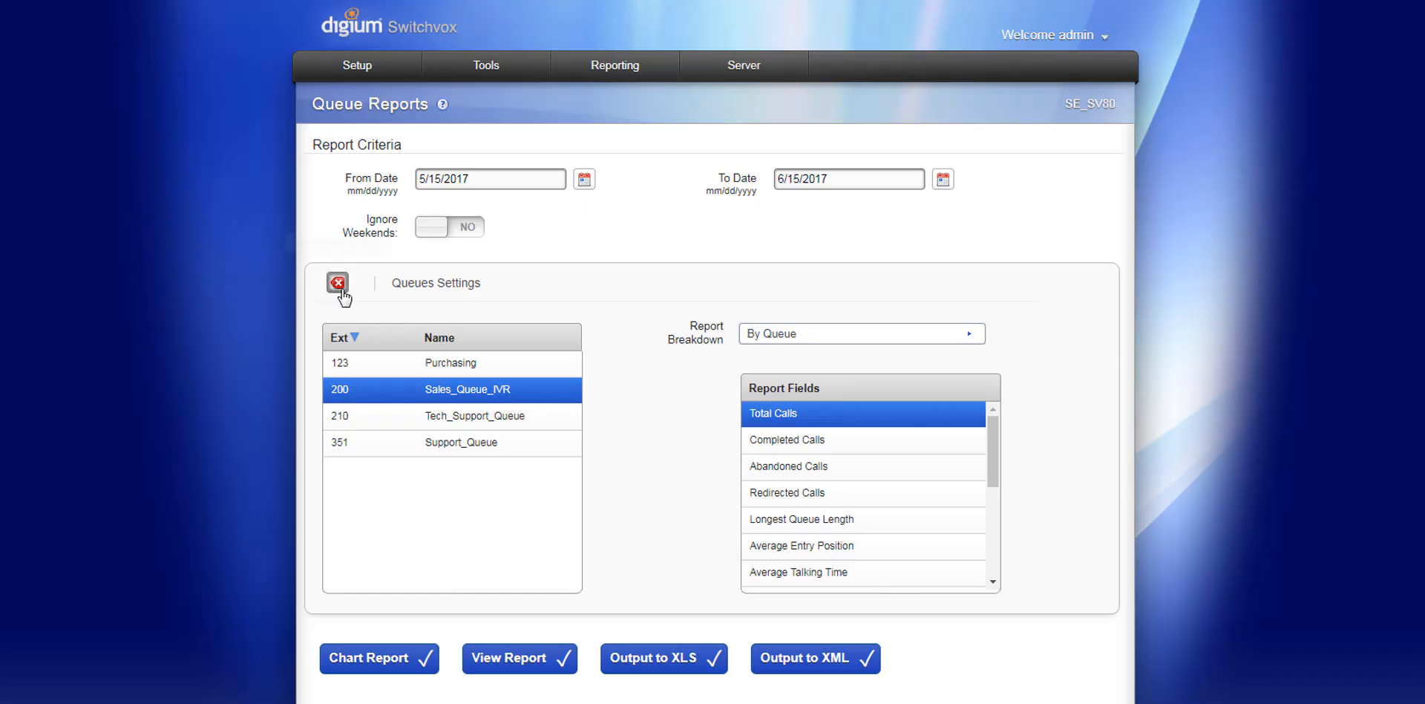
Leave the Queues settings and switch the report type to Queue Members
click(342, 287)
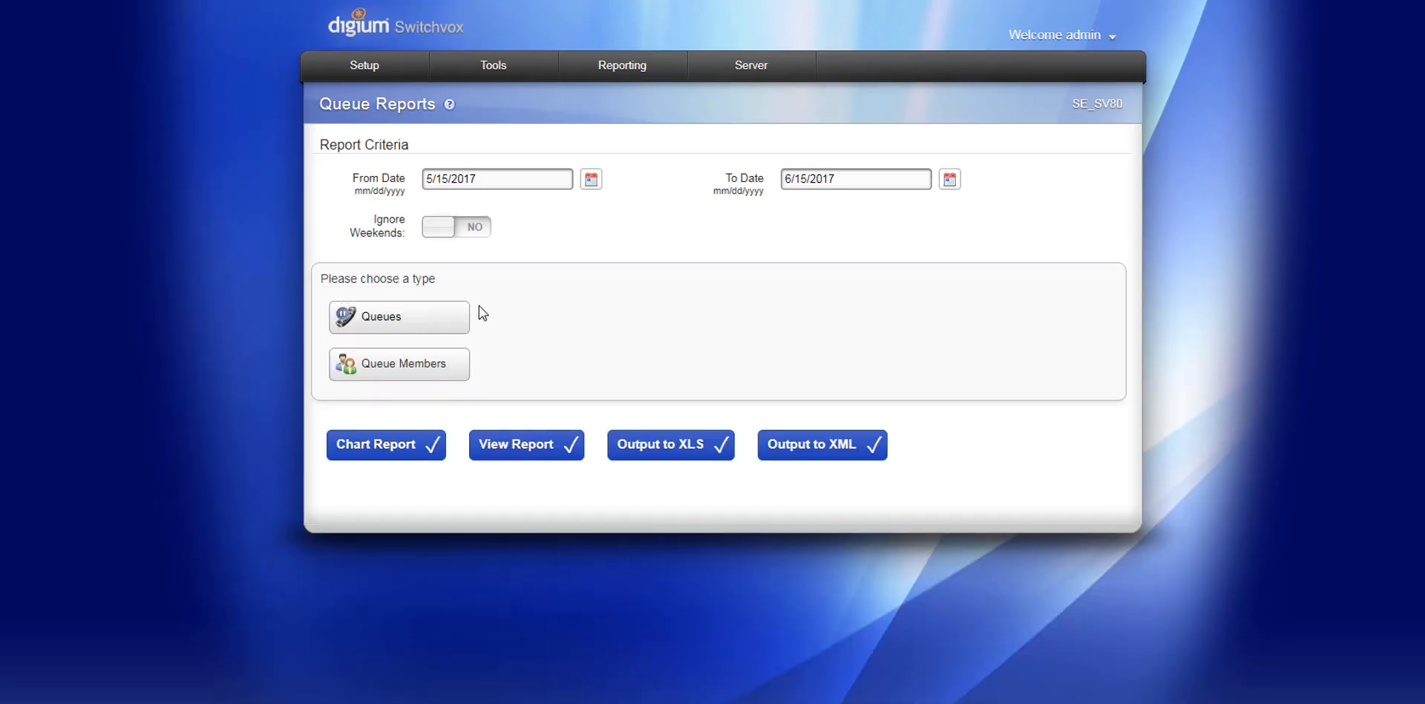
click(434, 380)
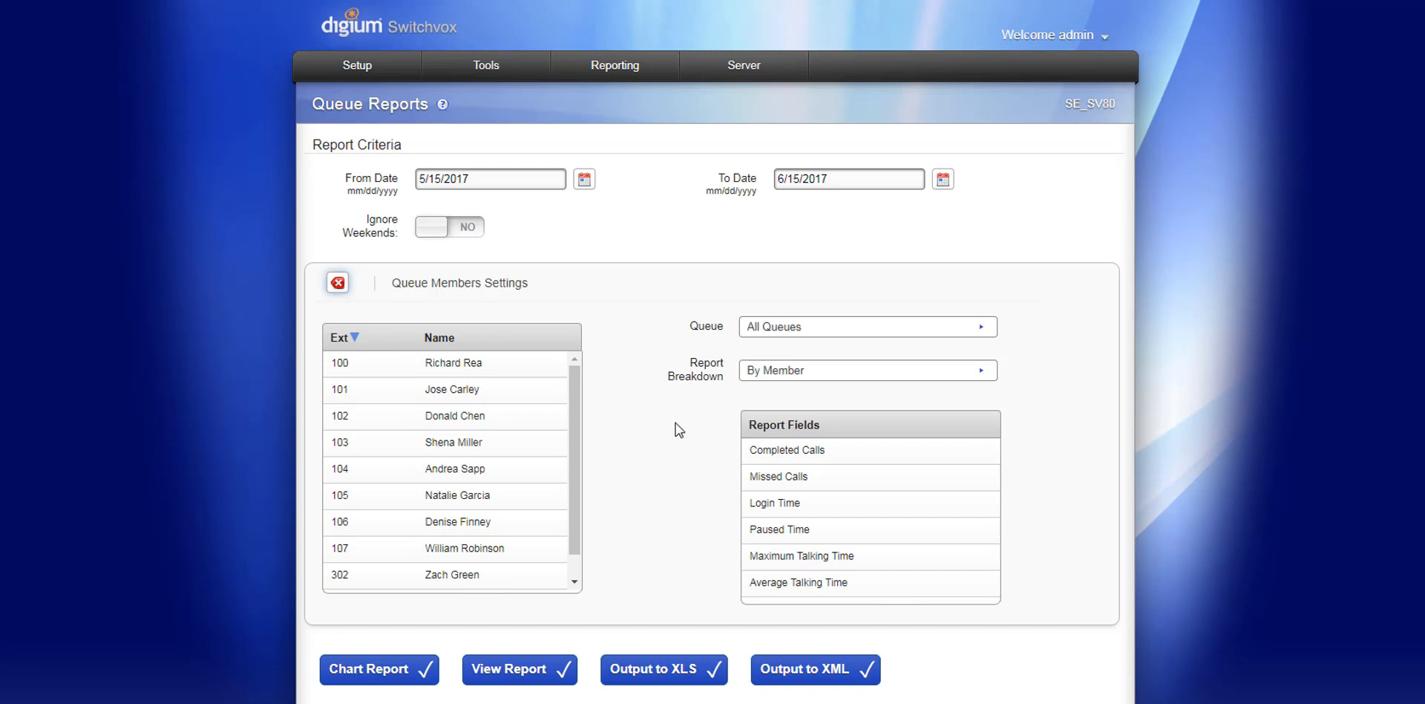
Go through the queue member report's breakdown options from By Member to By Talk Duration, keeping By Member
click(878, 377)
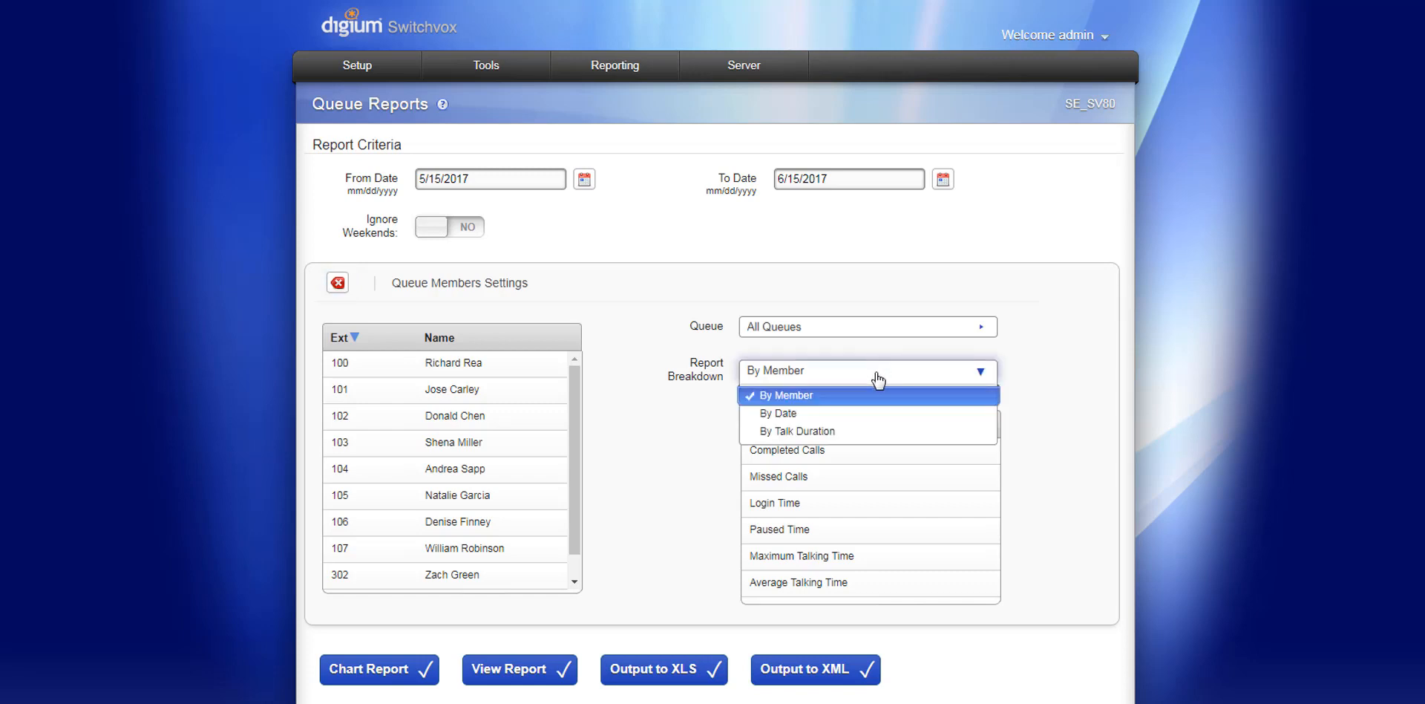
key(Down)
key(Down)
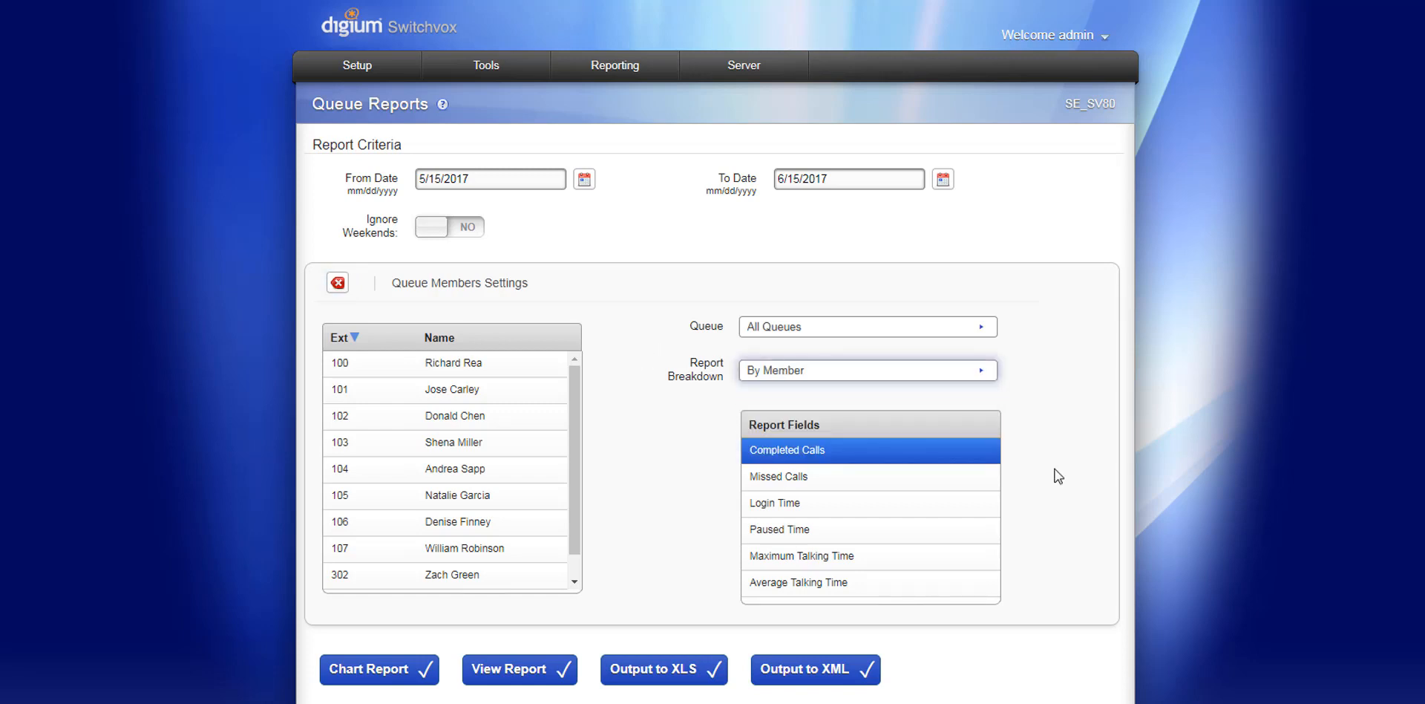
click(1059, 476)
Examine the queue member report fields one by one from Completed Calls to Average Talking Time, then return to Completed Calls
click(987, 455)
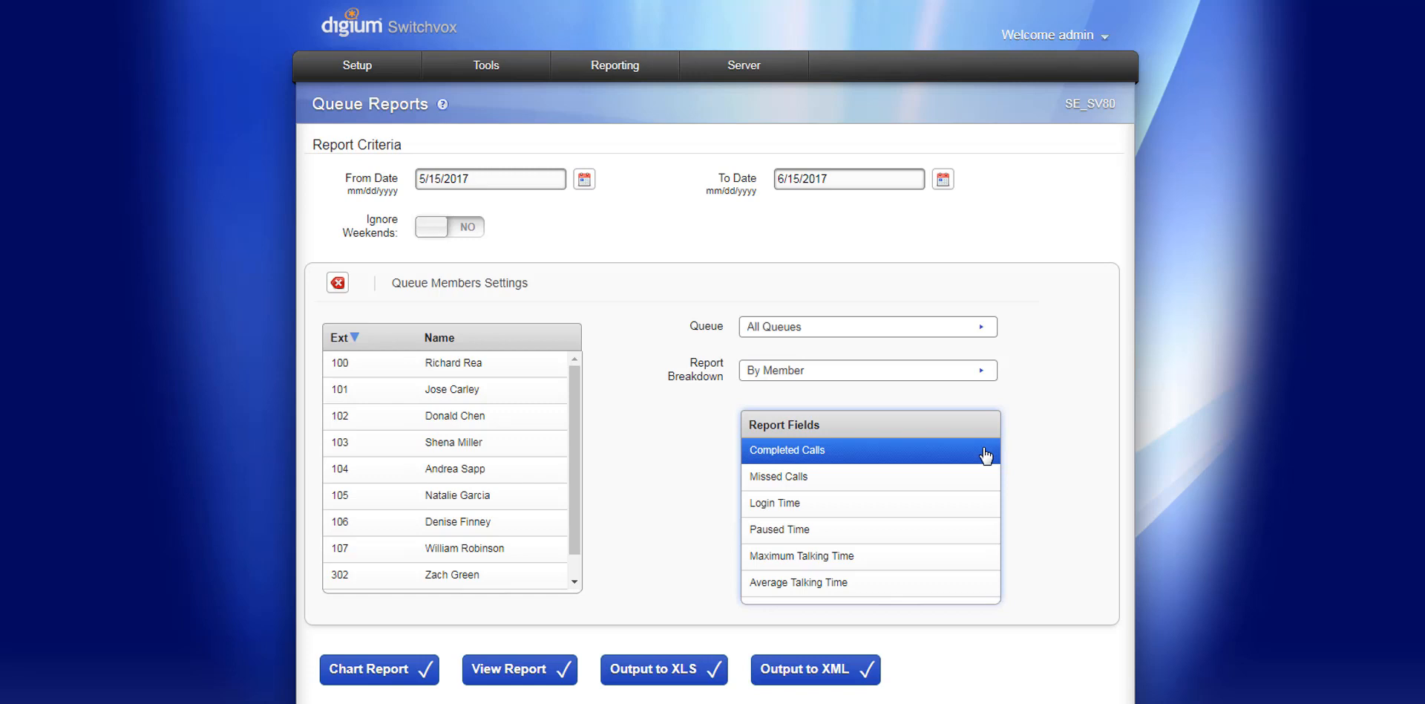
key(Down)
key(Down)
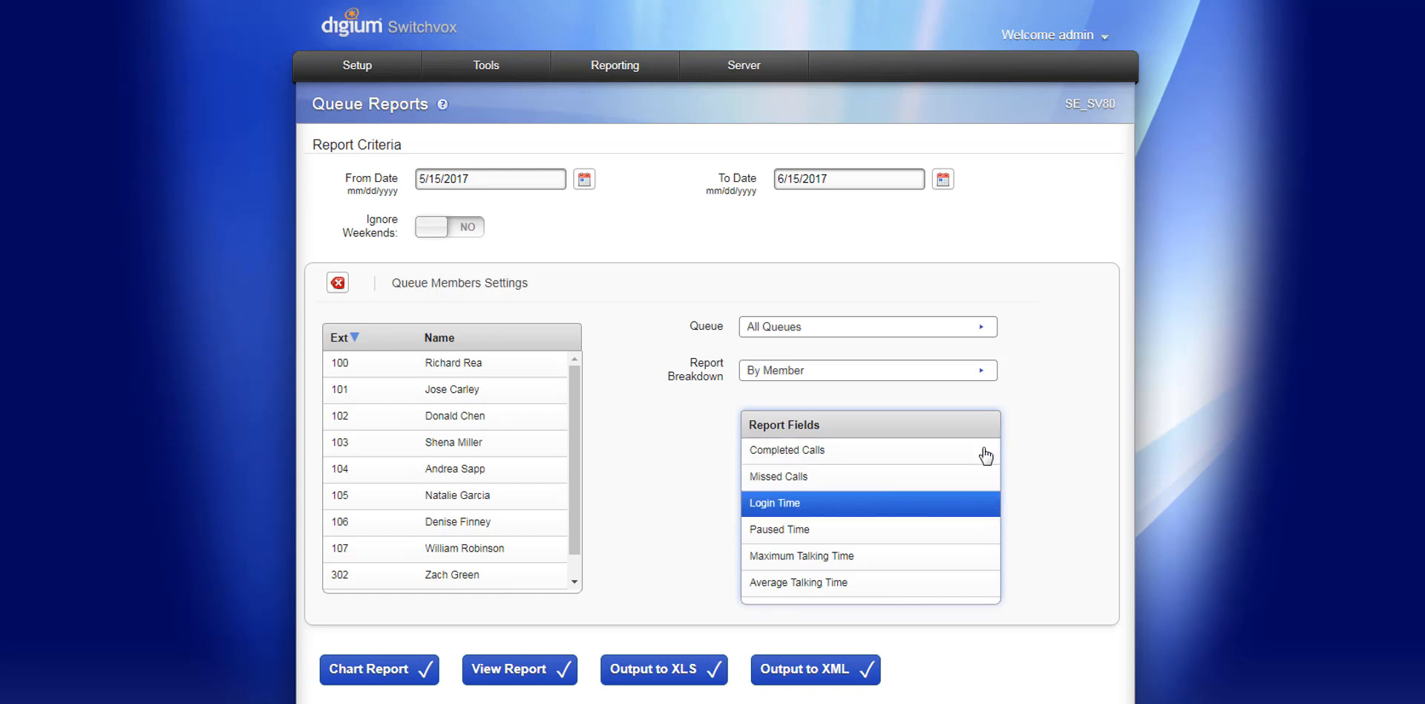
key(Down)
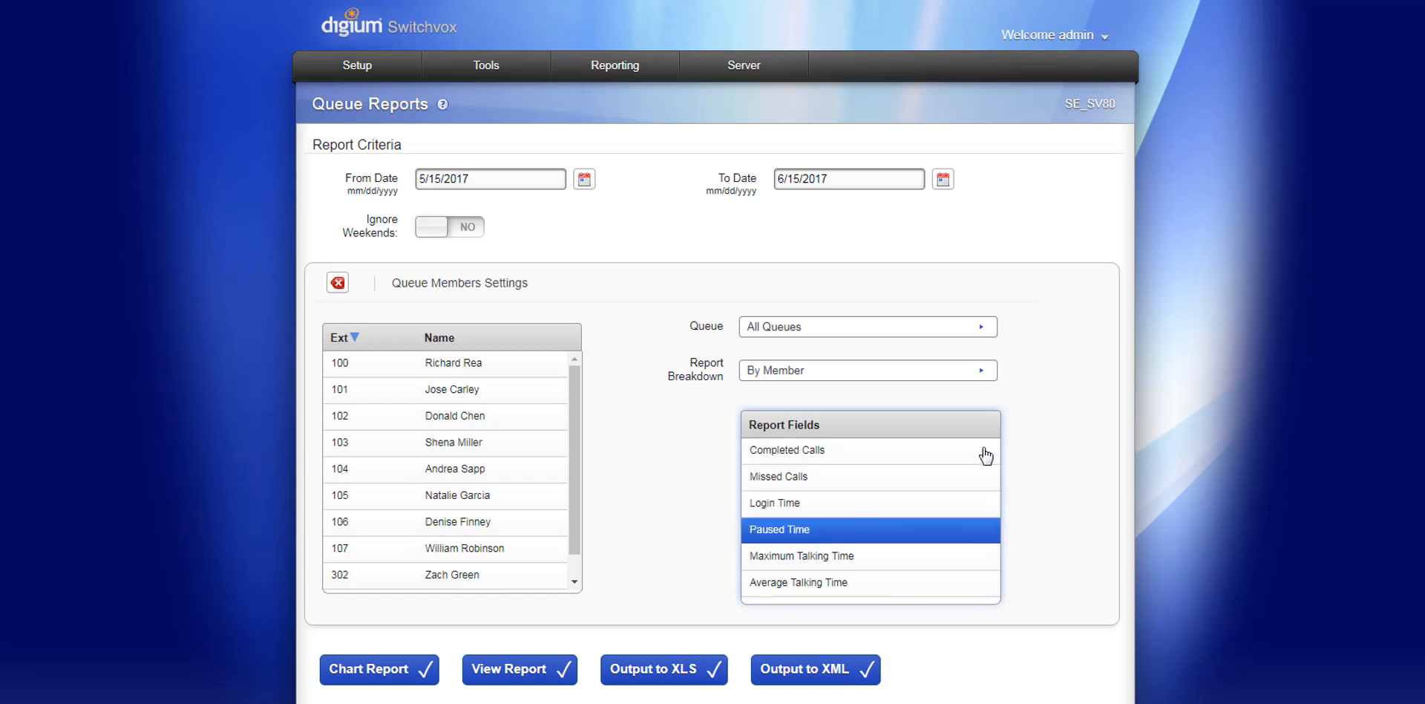
key(Down)
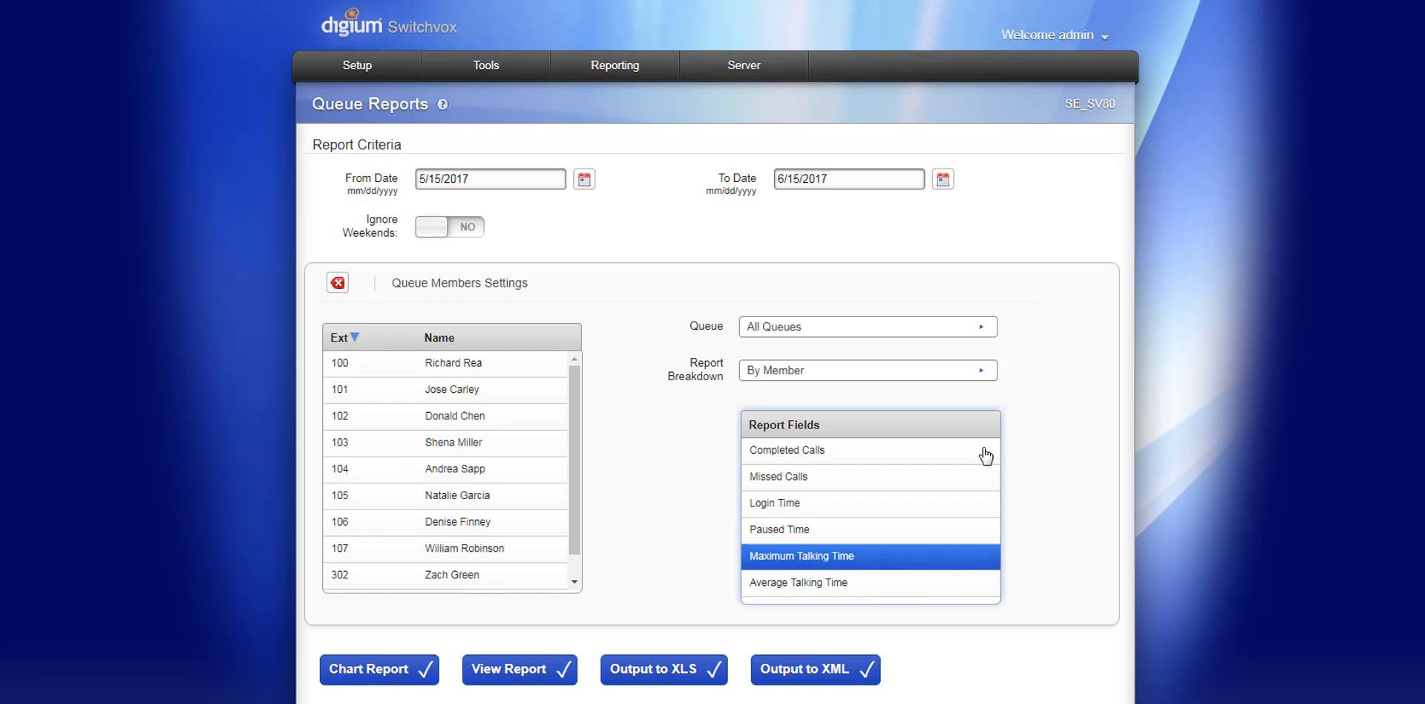
key(Down)
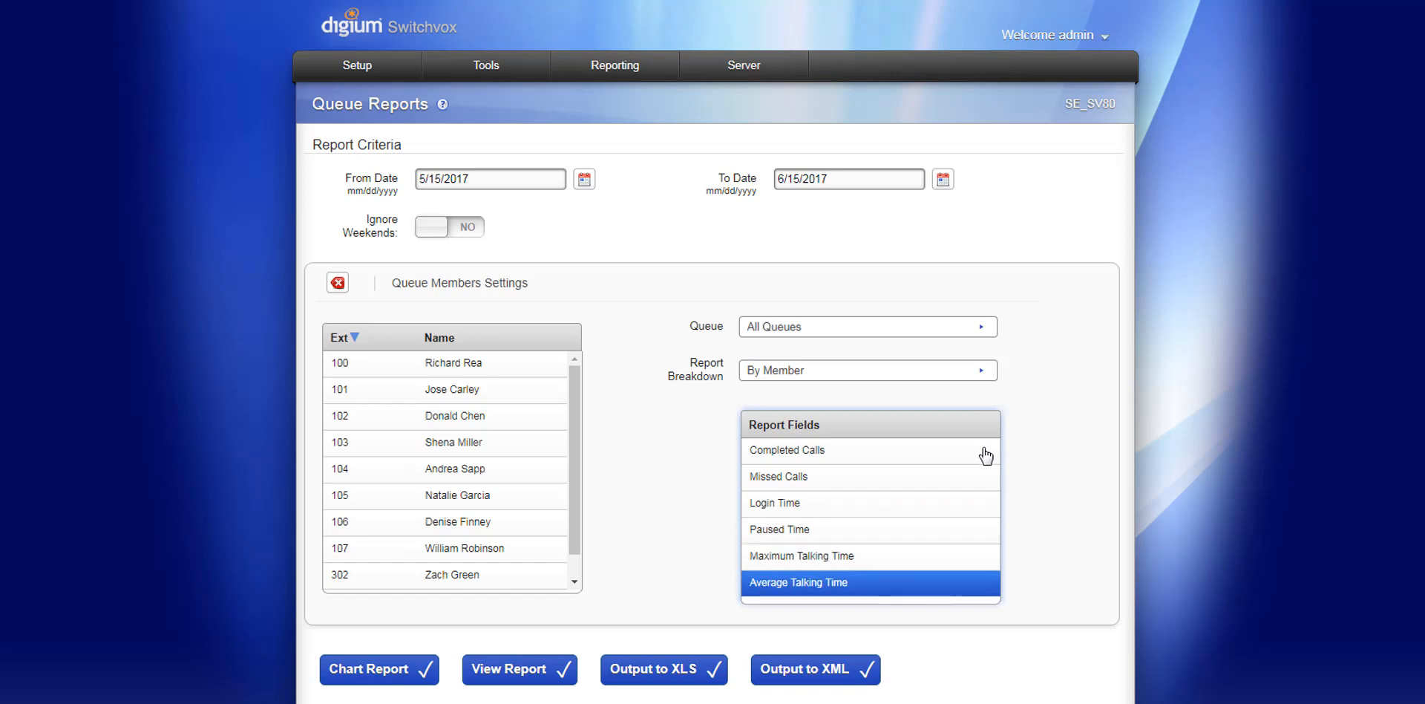
click(988, 455)
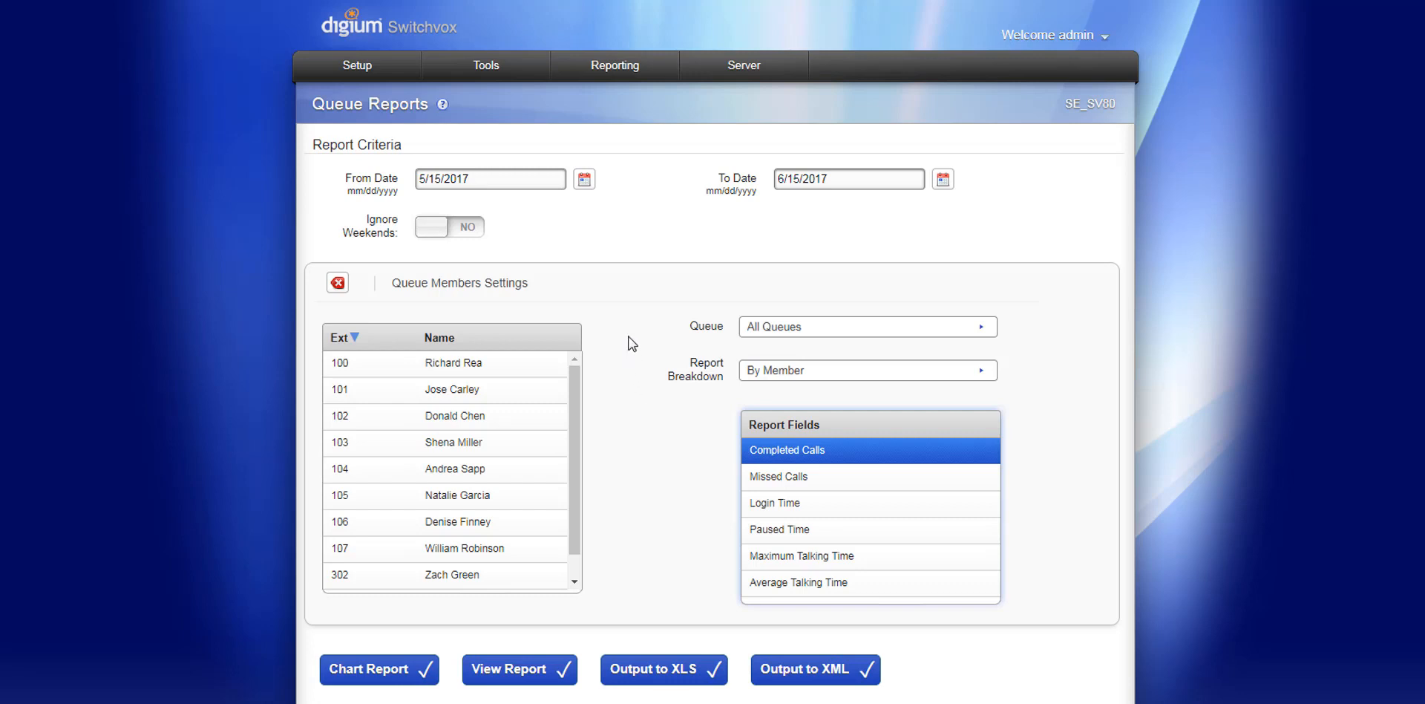
Chart Completed Calls by member for extensions 100 to 103 in Sales_Queue_IVR (x200), ignoring weekends, and close the chart
click(455, 231)
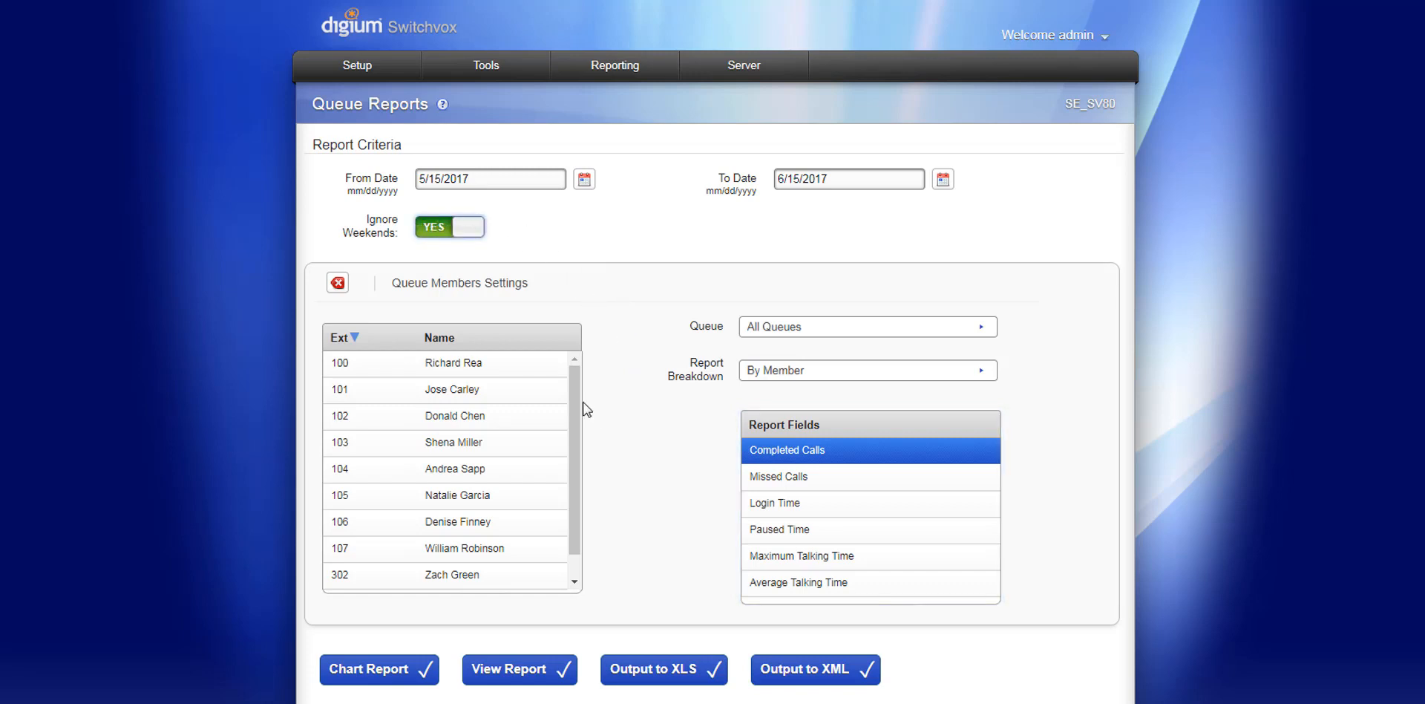
drag(486, 373, 483, 417)
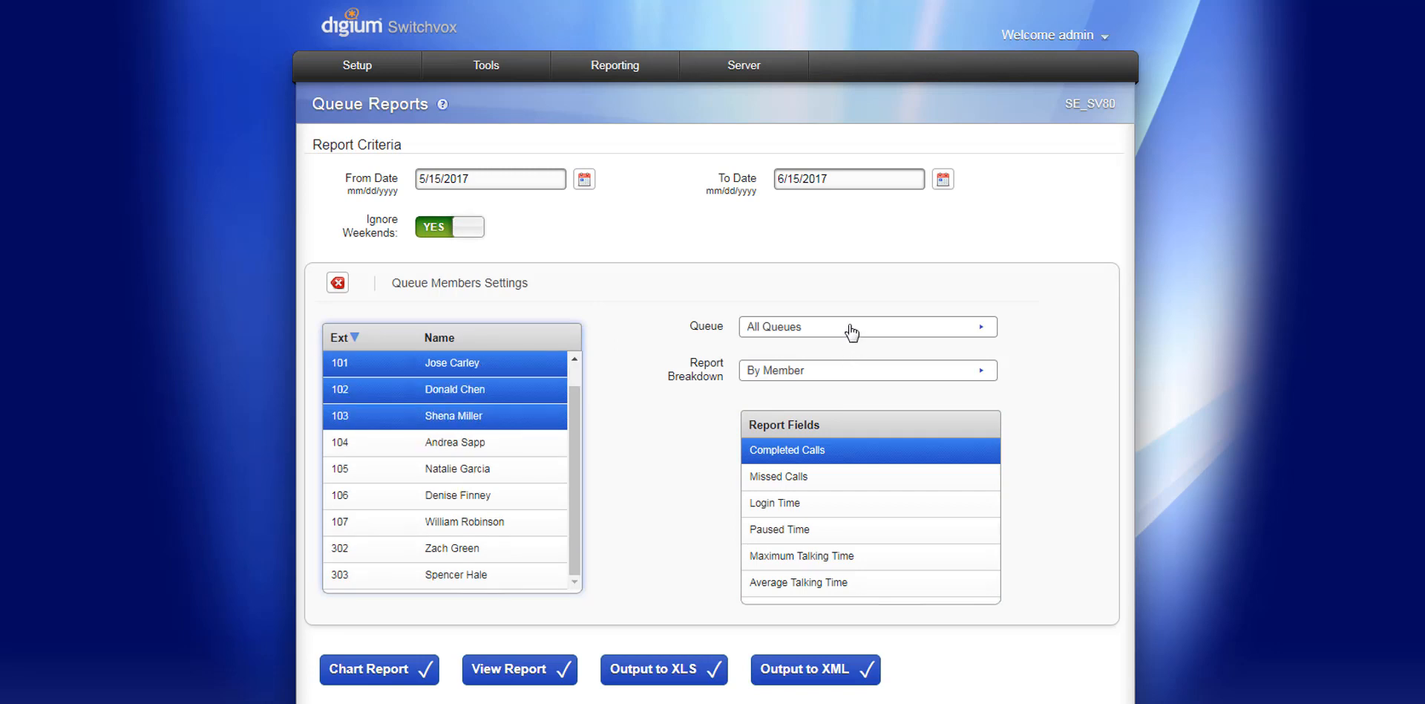
click(851, 327)
click(849, 388)
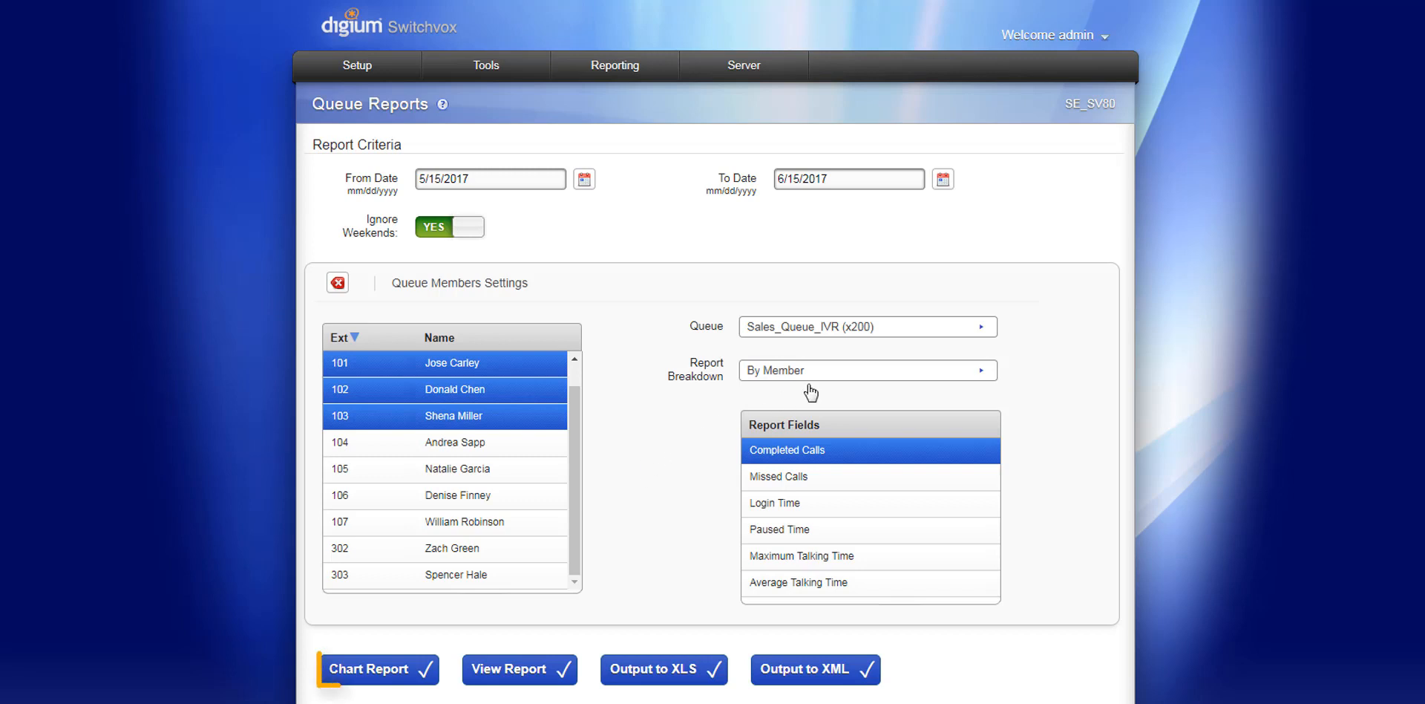
click(392, 672)
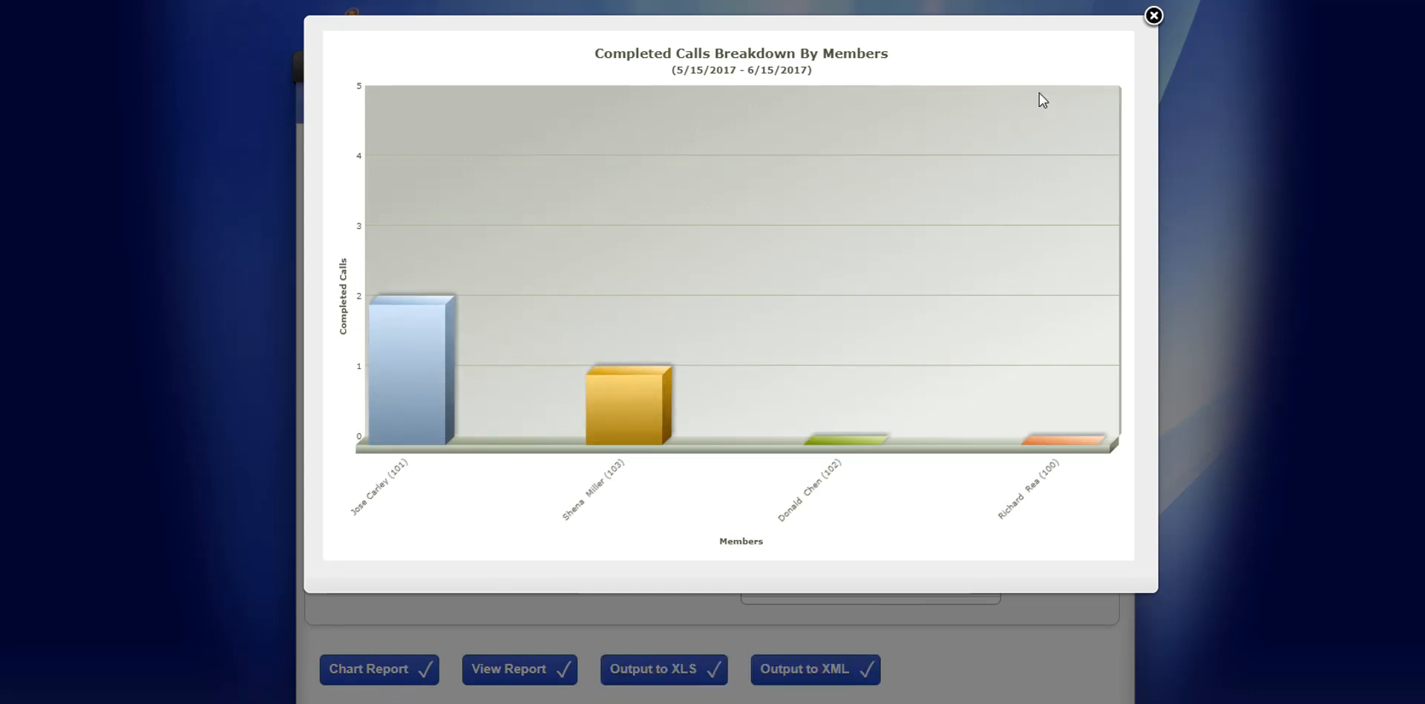
click(1154, 15)
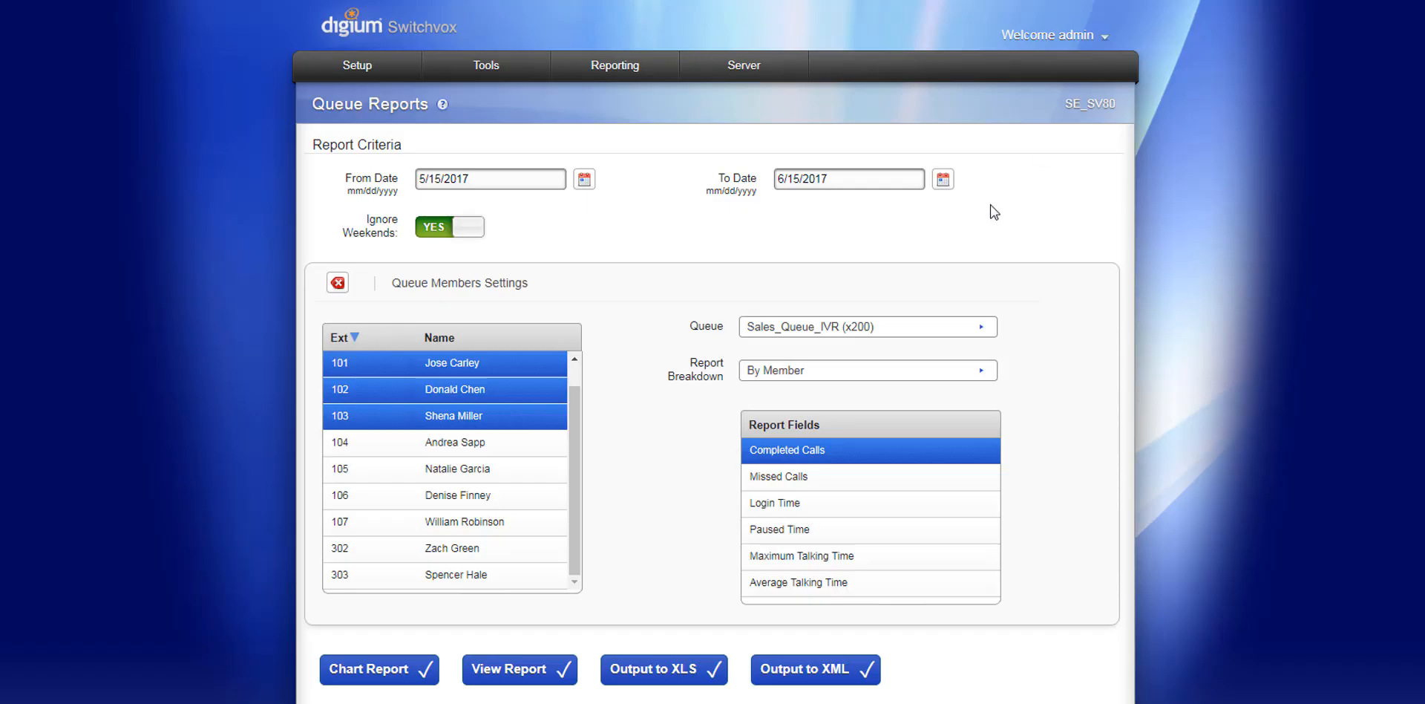
View today's queue status statistics for Sales_Queue_IVR (200)
mouse_move(612, 65)
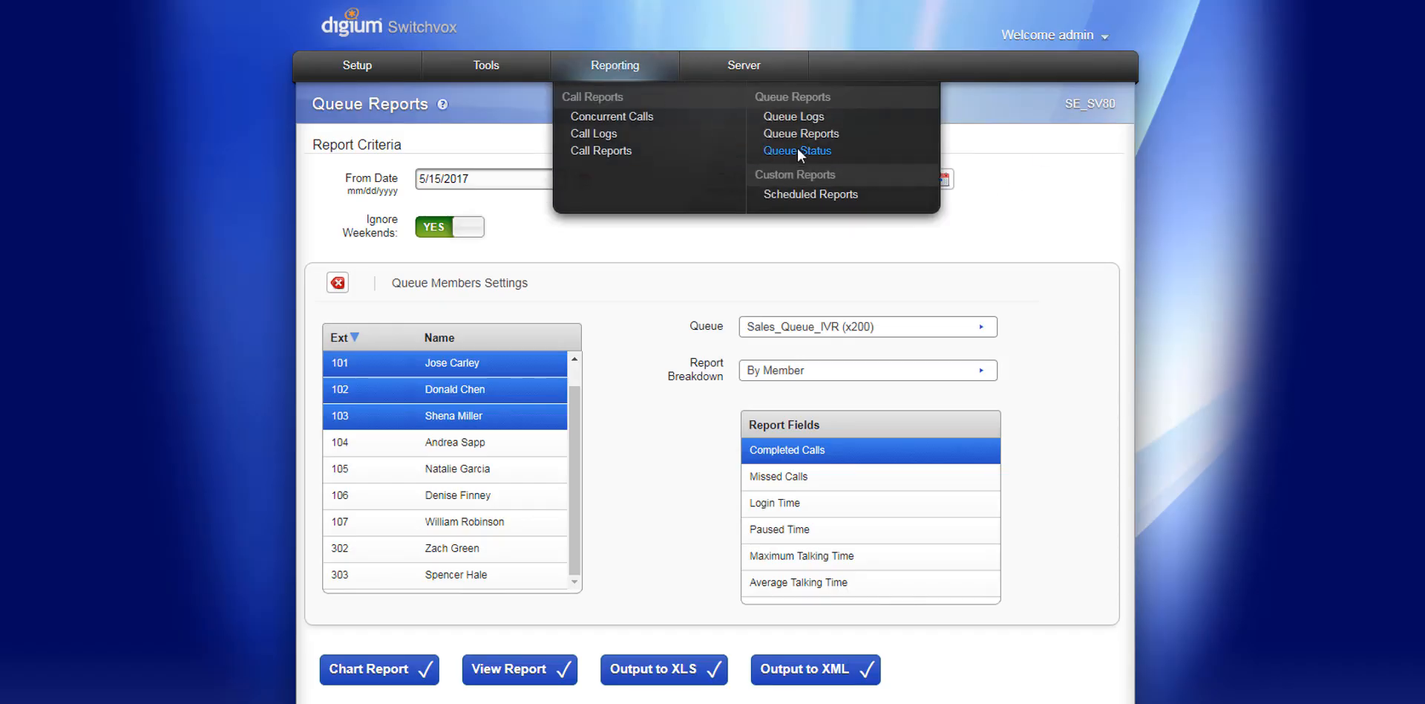
click(798, 151)
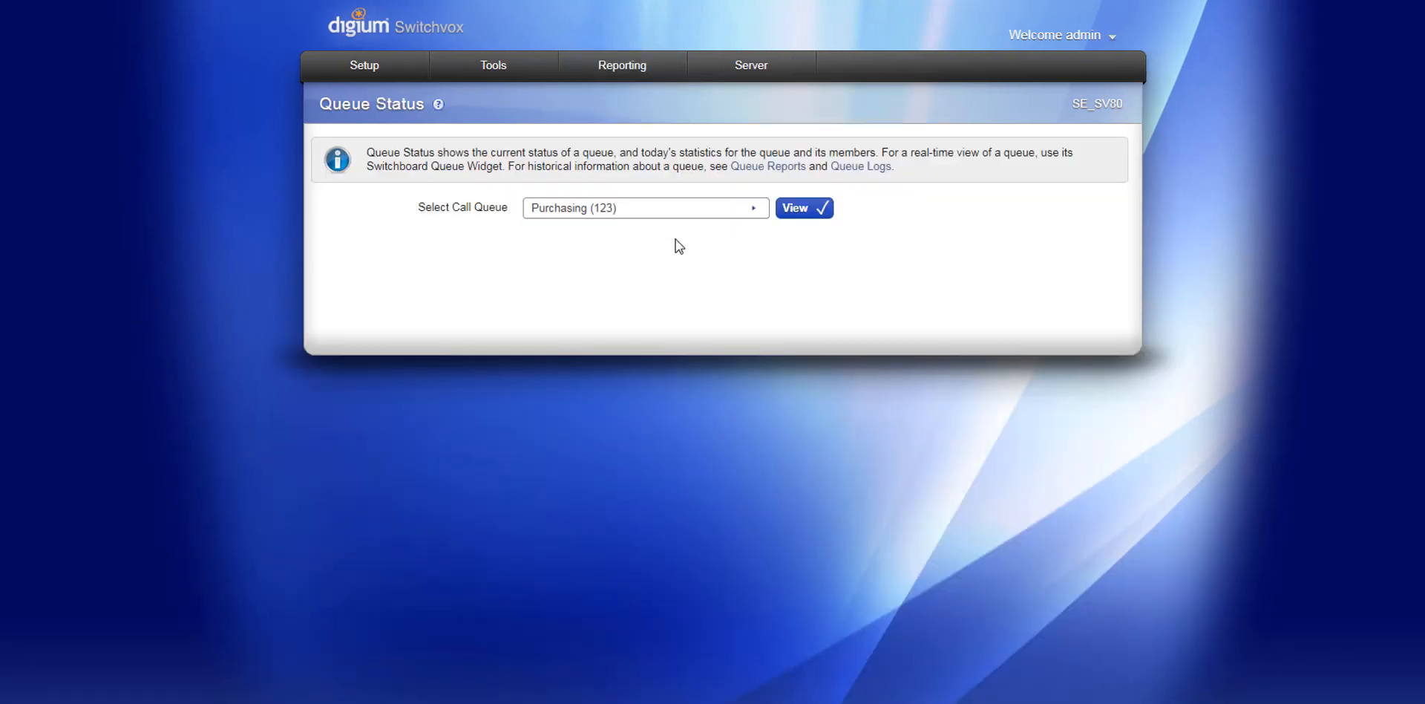
click(754, 213)
click(742, 250)
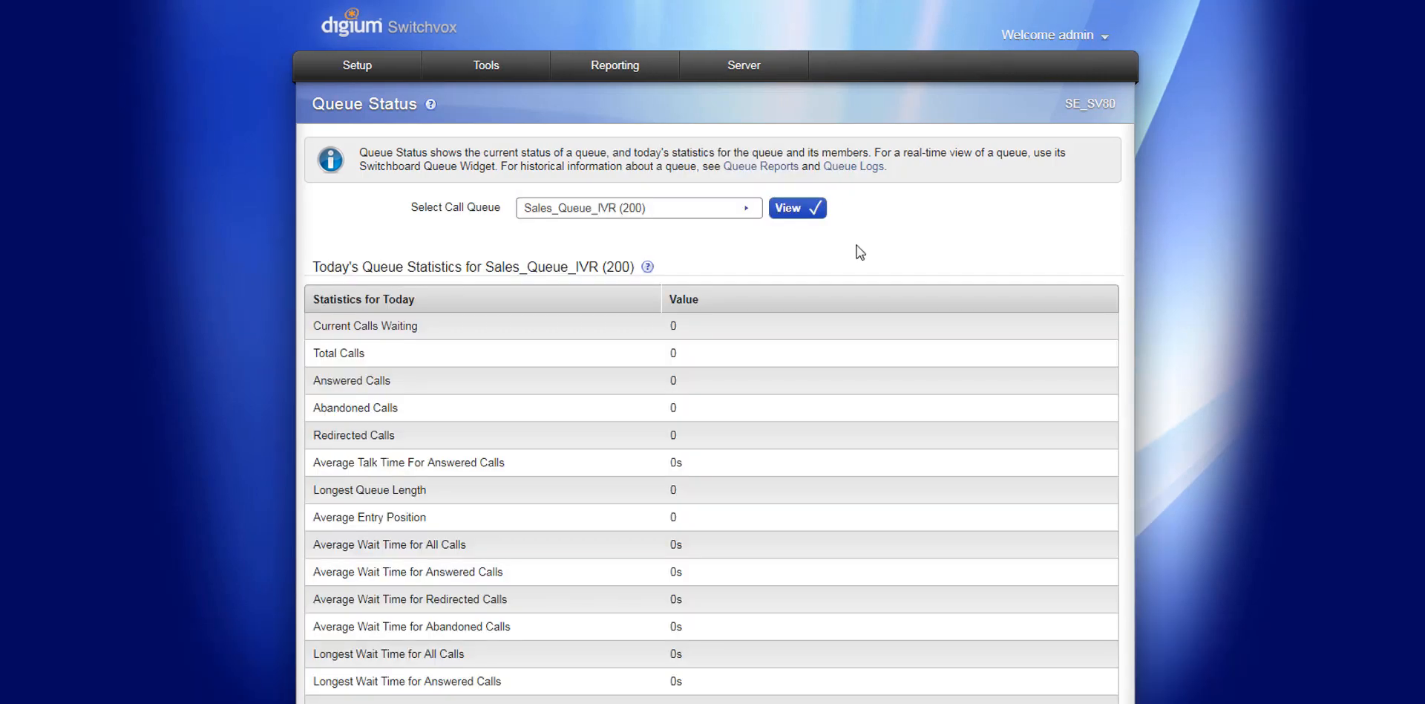
Start a new scheduled queue report named Test Report and fill in its delivery e-mail, keeping Chart as the output type
click(611, 66)
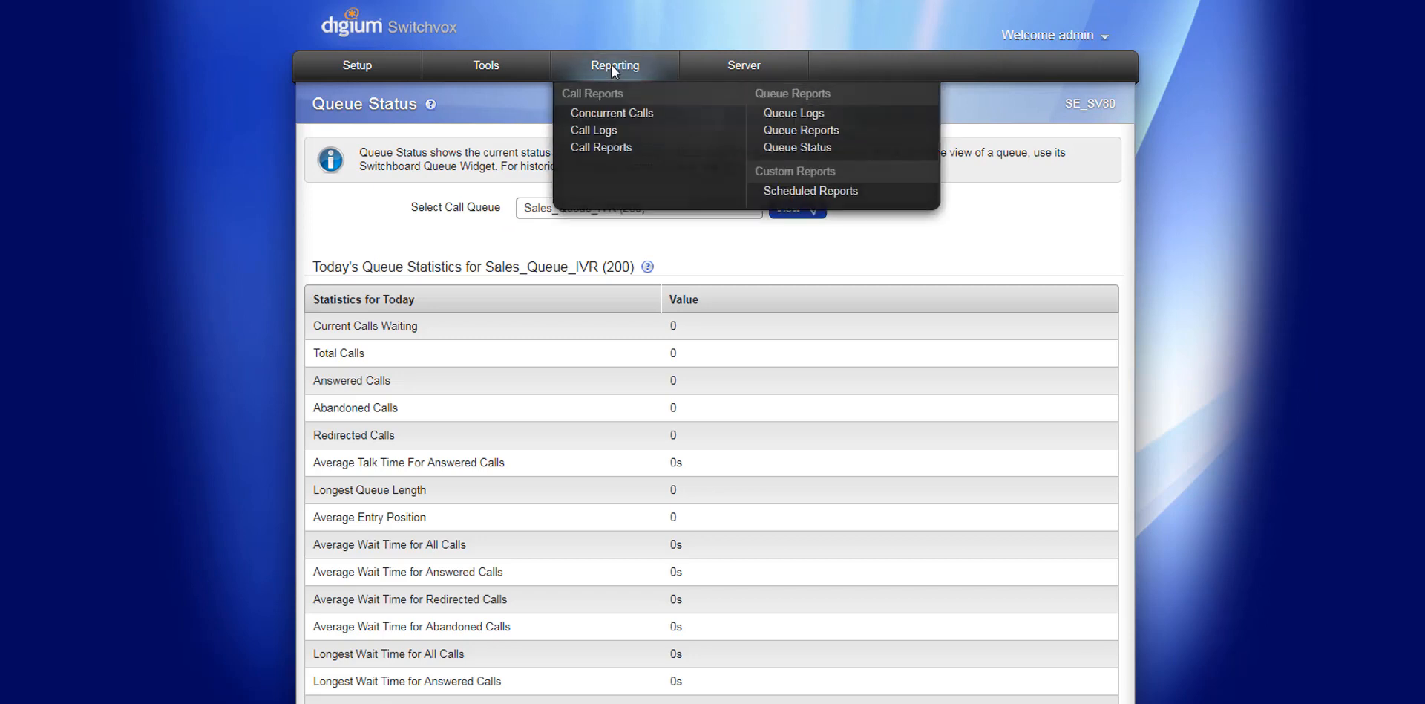
click(809, 195)
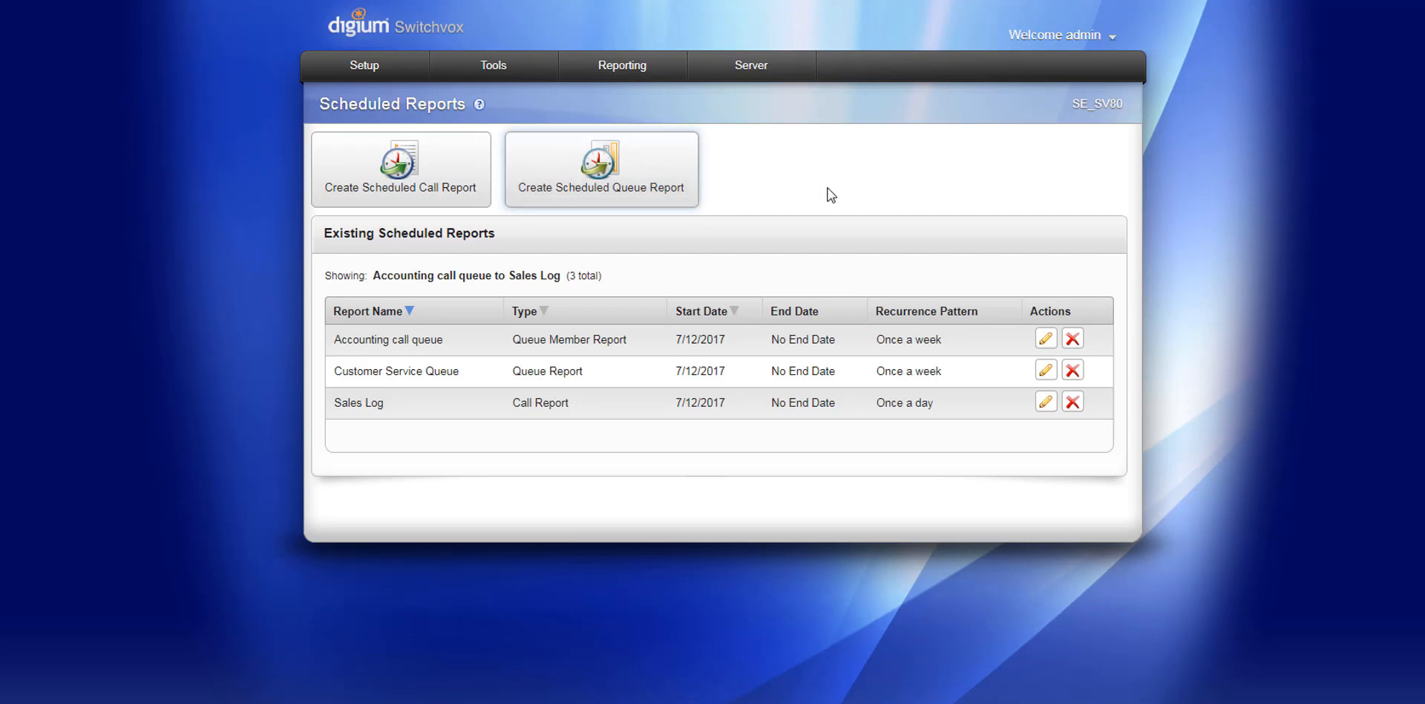
text(Test Rep)
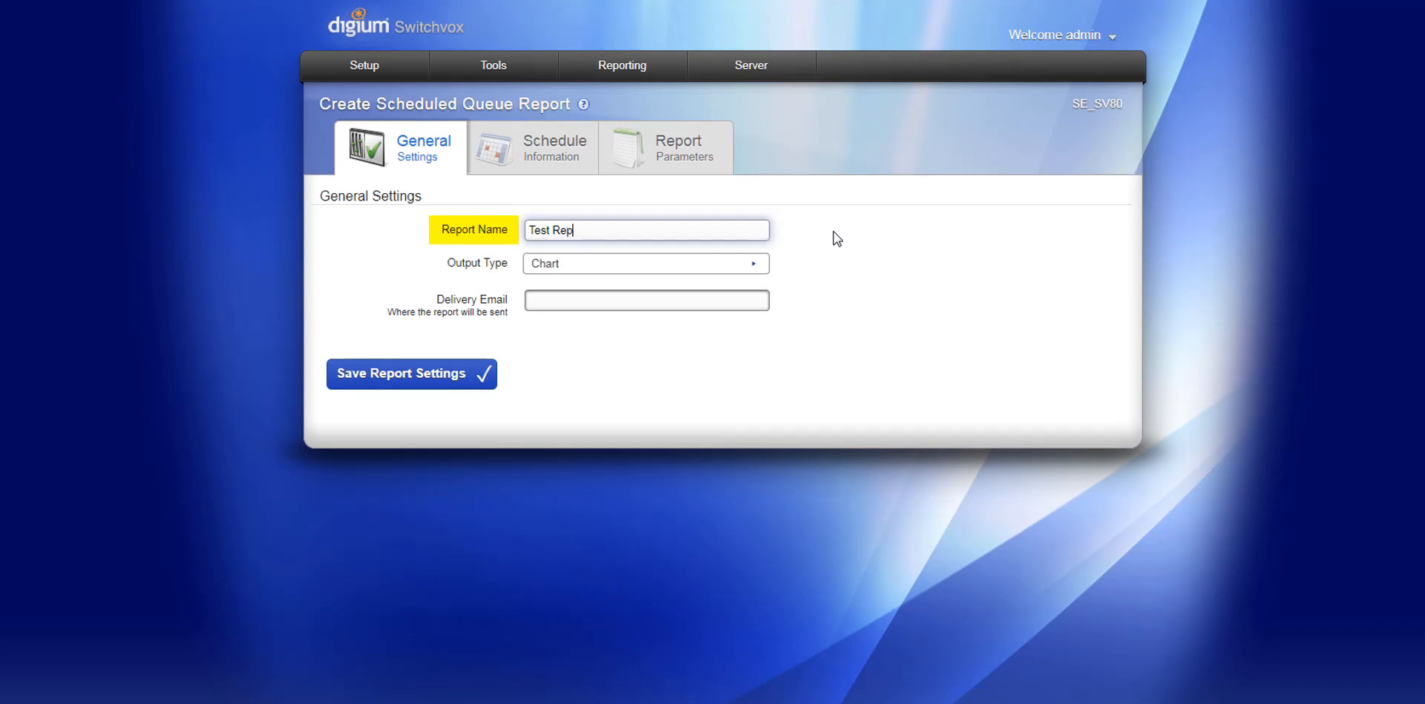
text(ort)
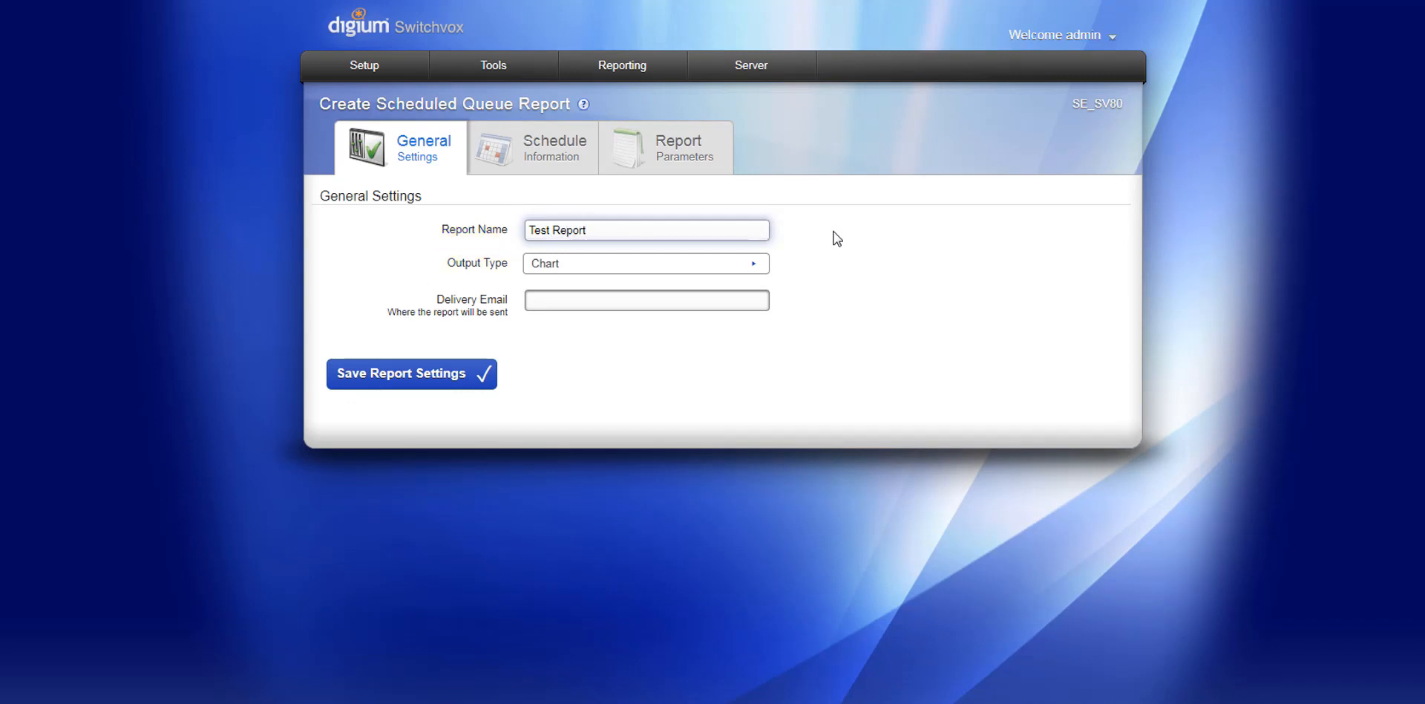
click(744, 293)
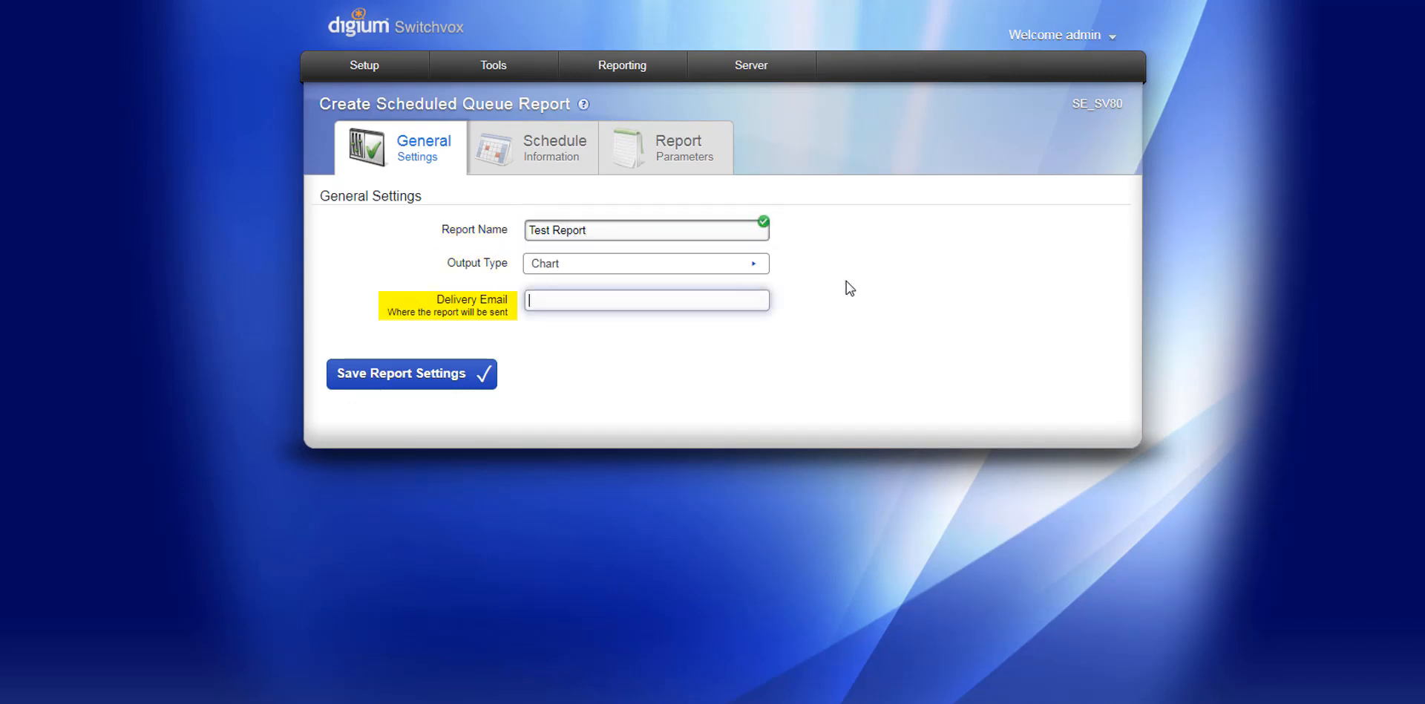
text(digiu)
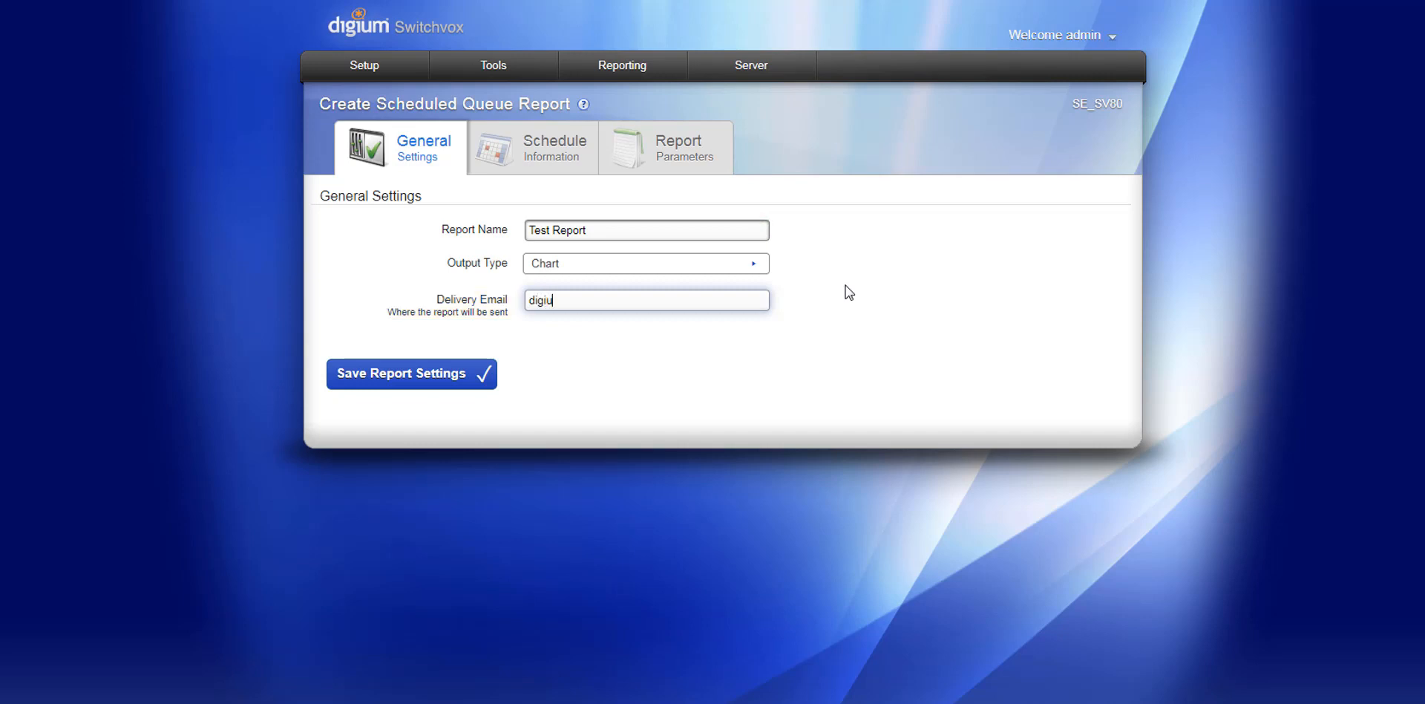
text(m@test.com)
Review the report's schedule information, switching Run Forever off and back on and checking the start period options from Day to Year
click(565, 156)
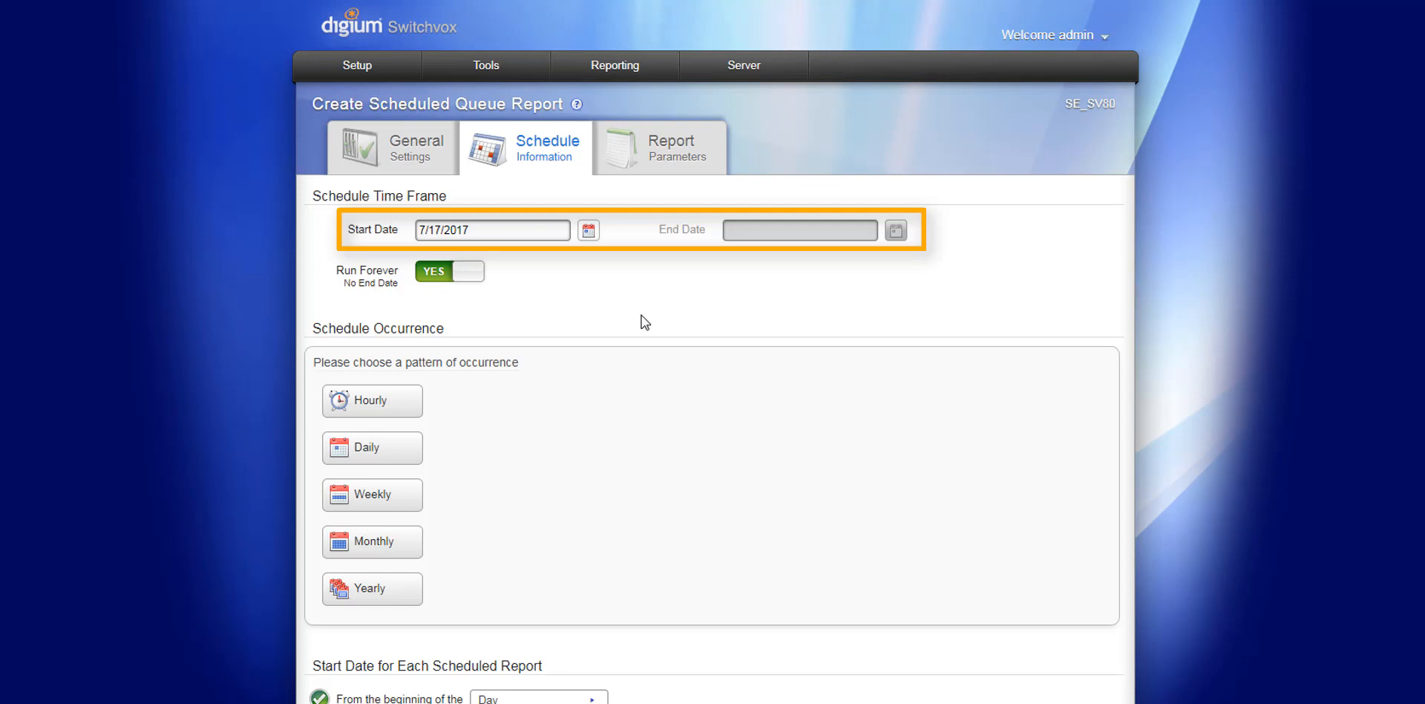
click(465, 276)
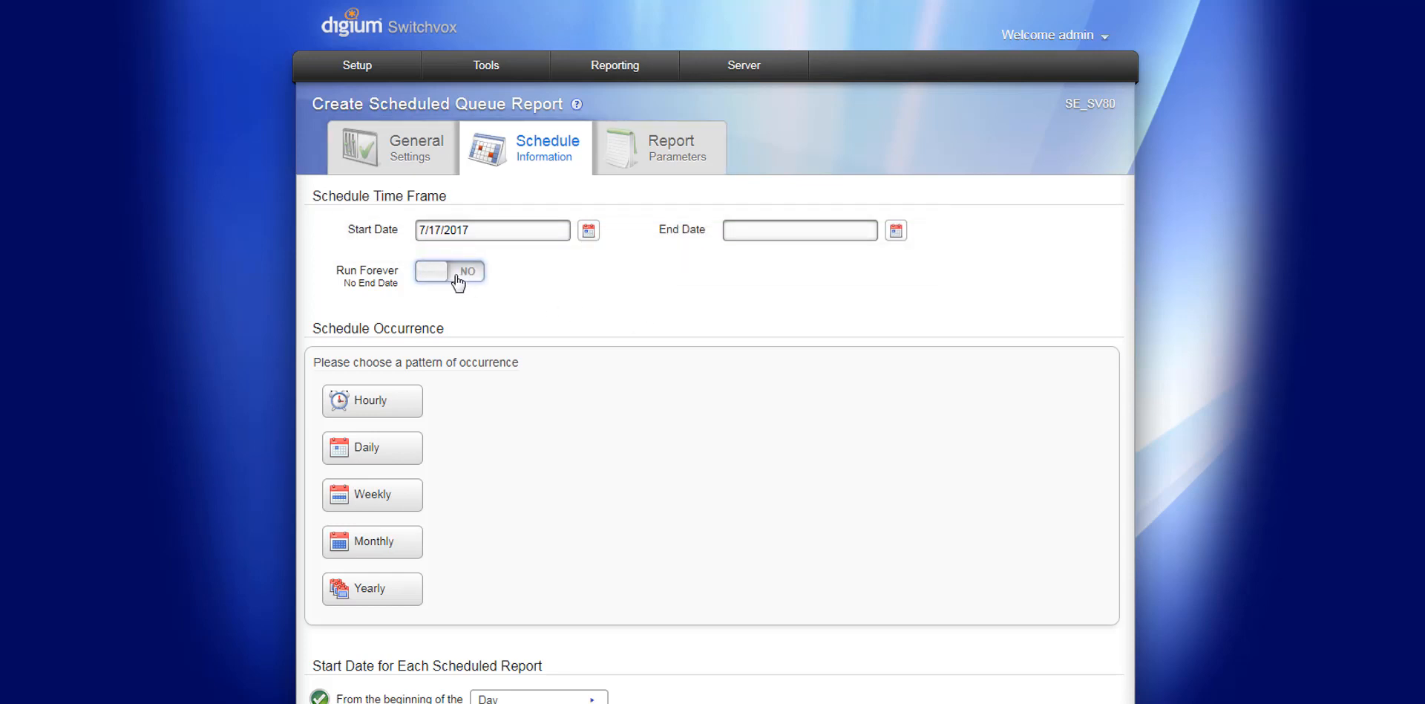
click(457, 276)
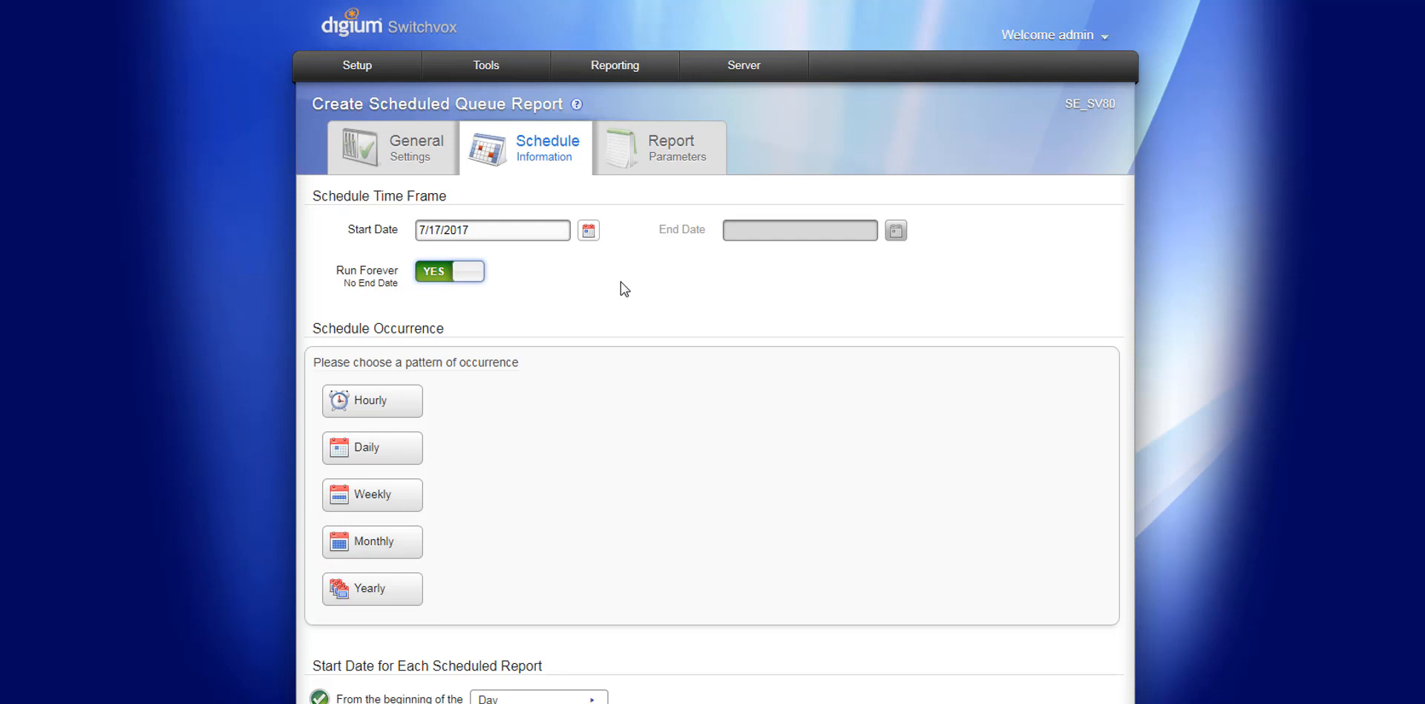
scroll(621, 289, down, 2)
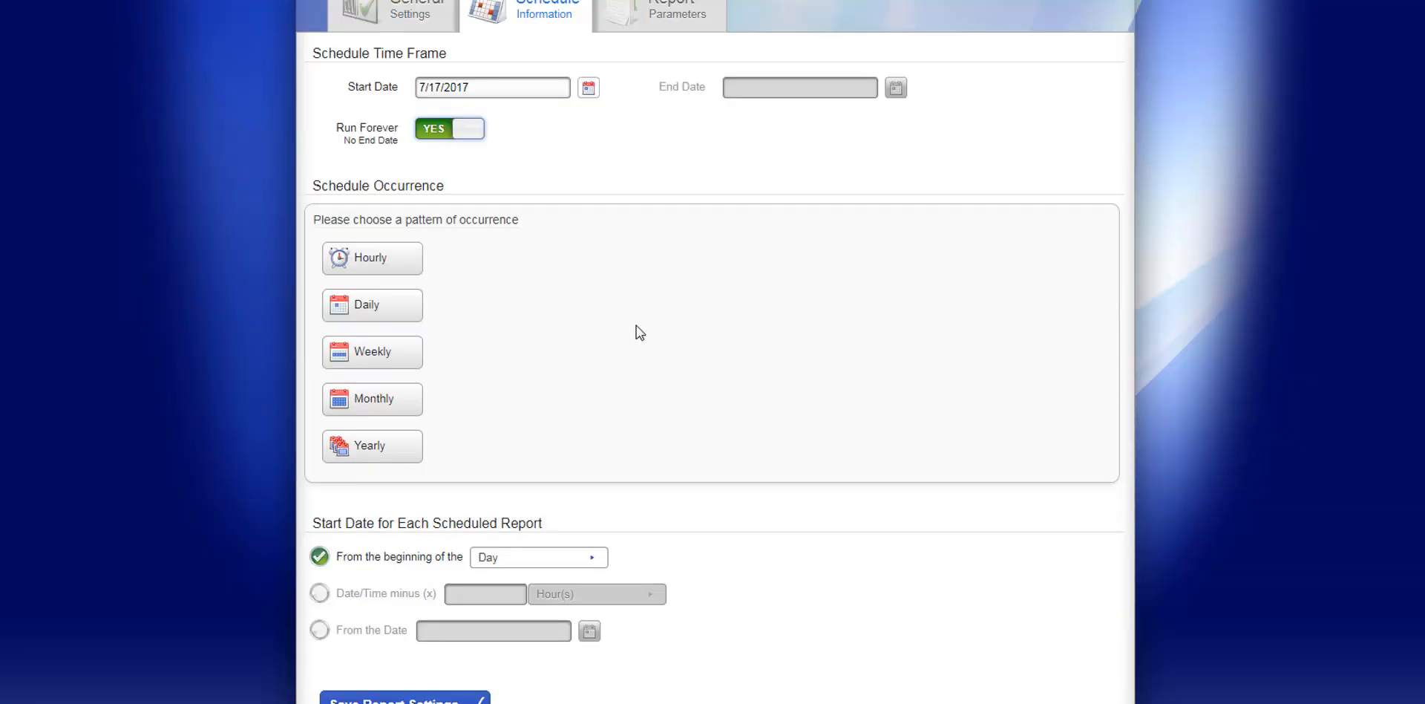
click(591, 557)
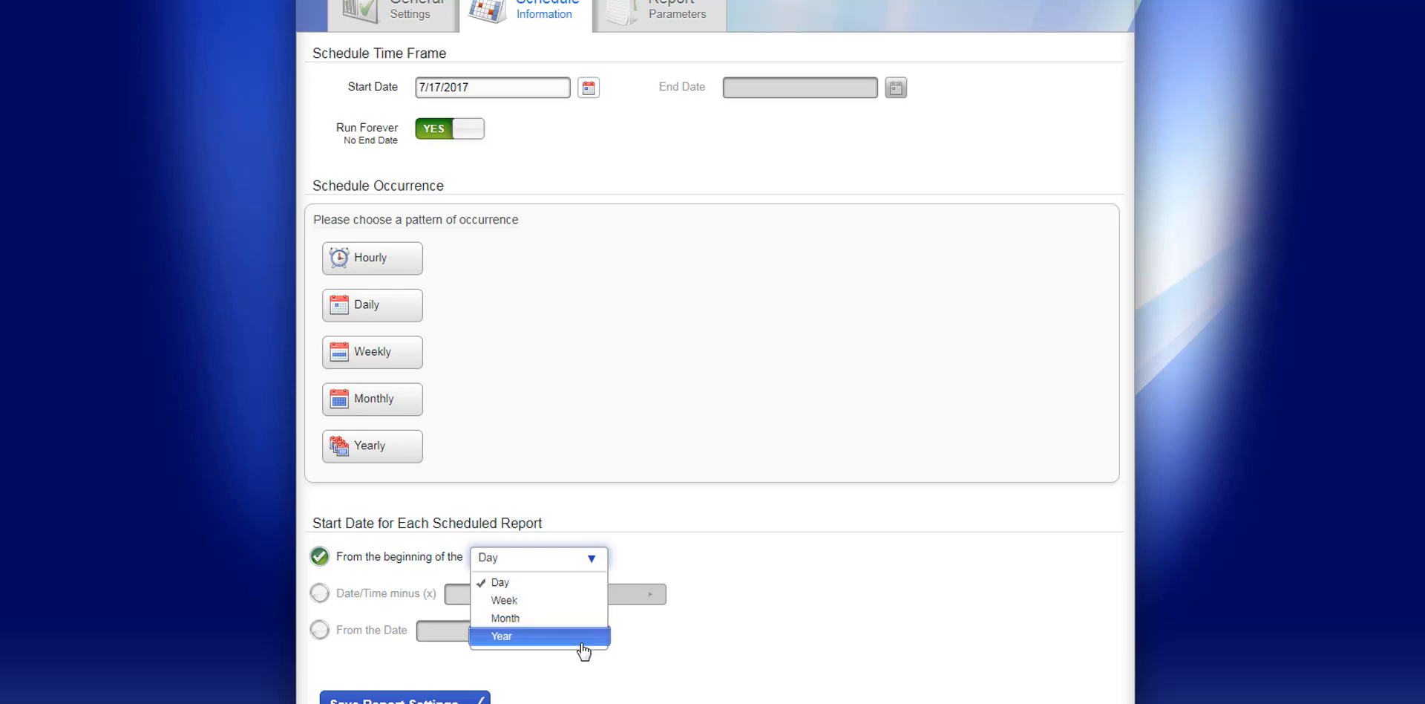
click(698, 598)
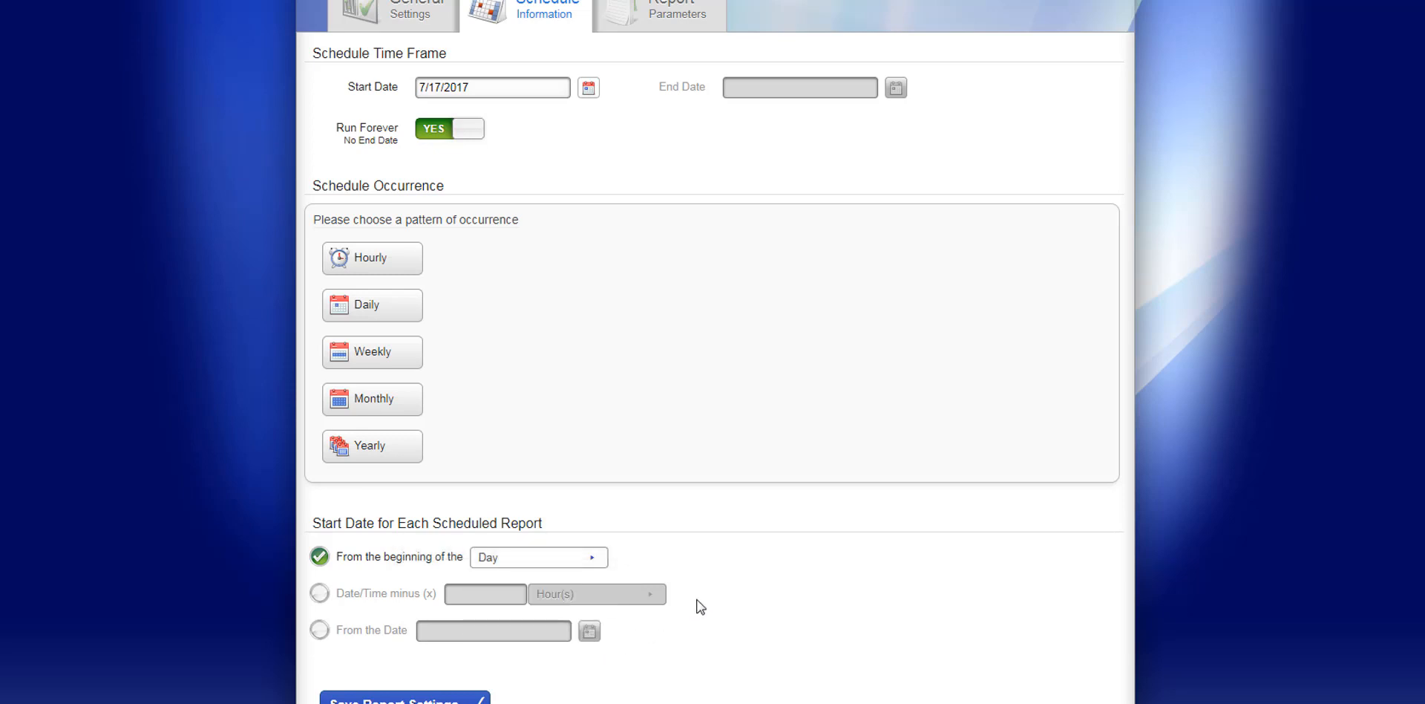
scroll(709, 601, up, 1)
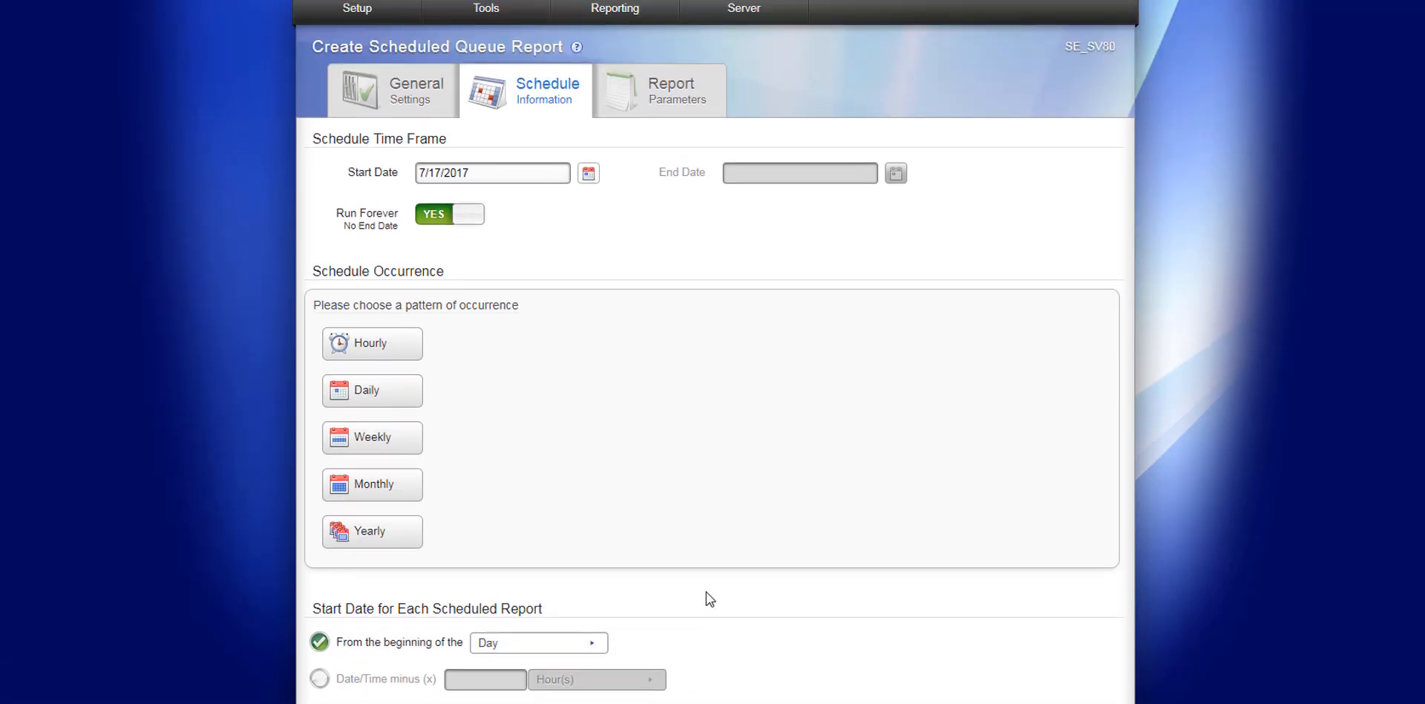
Open the report parameters of the scheduled queue report
click(650, 89)
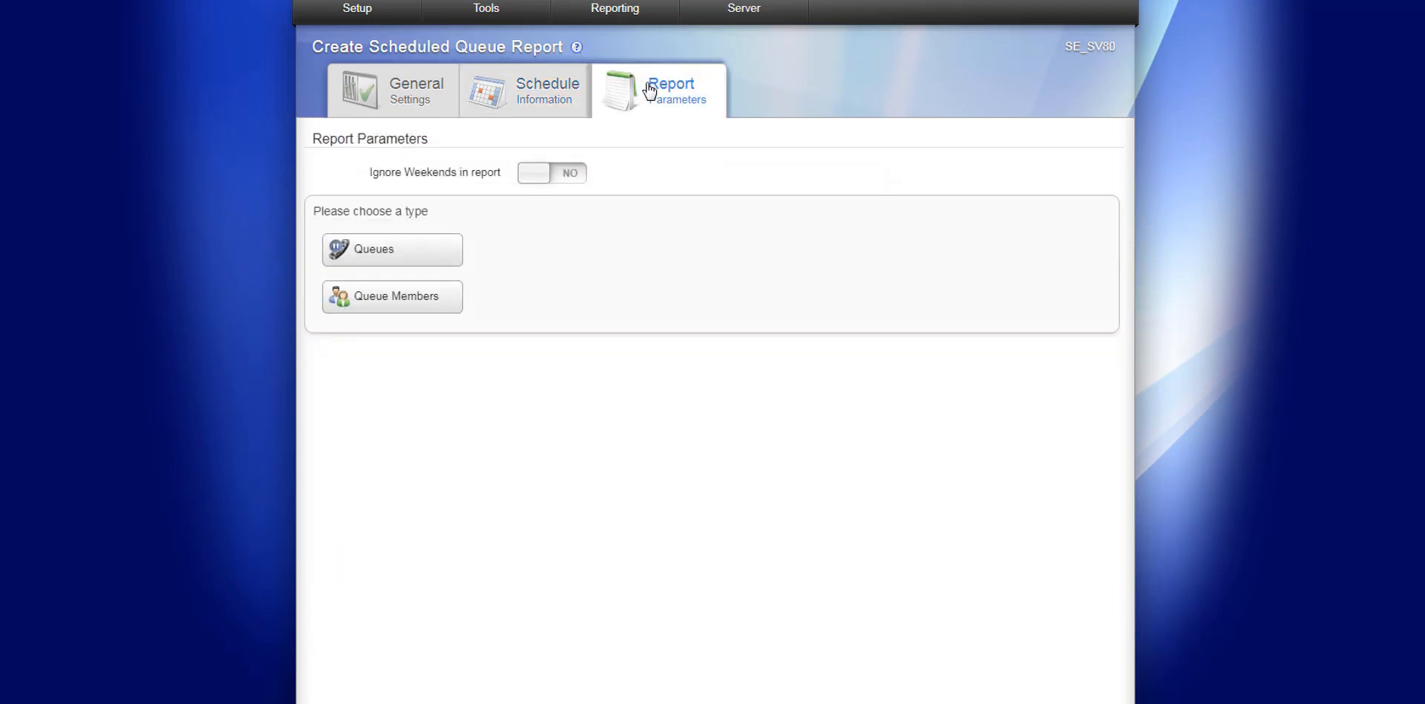